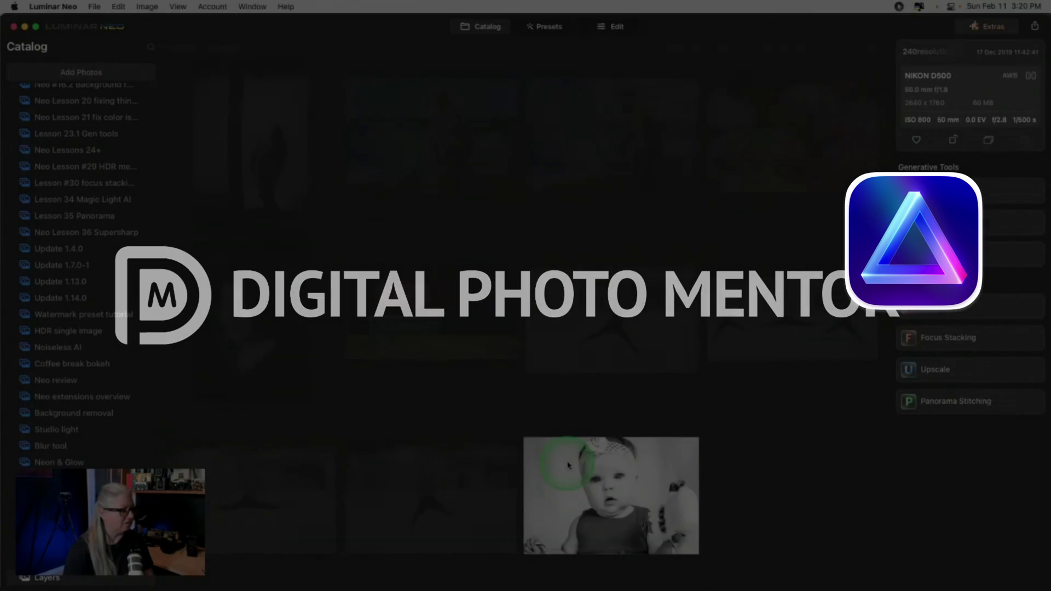
# Open the black-and-white baby portrait from the catalog for editing.
pyautogui.doubleClick(568, 465)
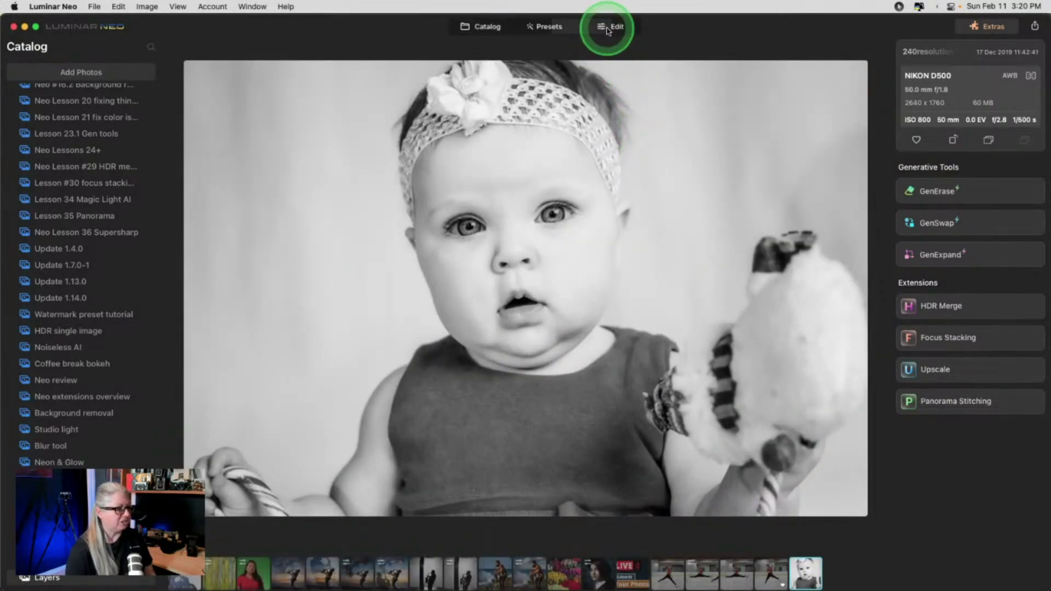
pyautogui.click(609, 28)
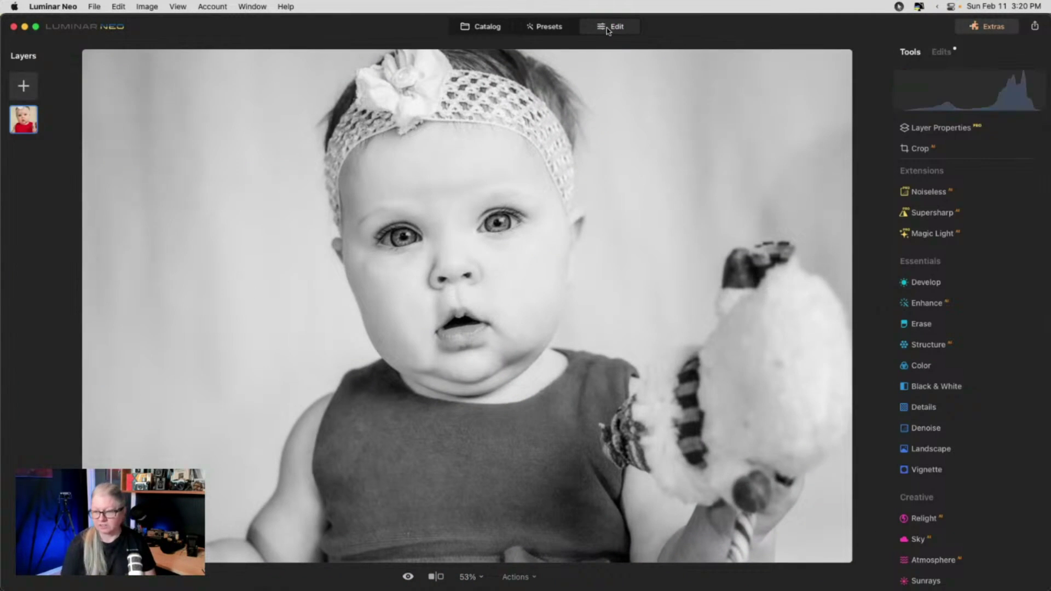
# Compare the black-and-white edit of the portrait with the original color photo.
pyautogui.press('\\')
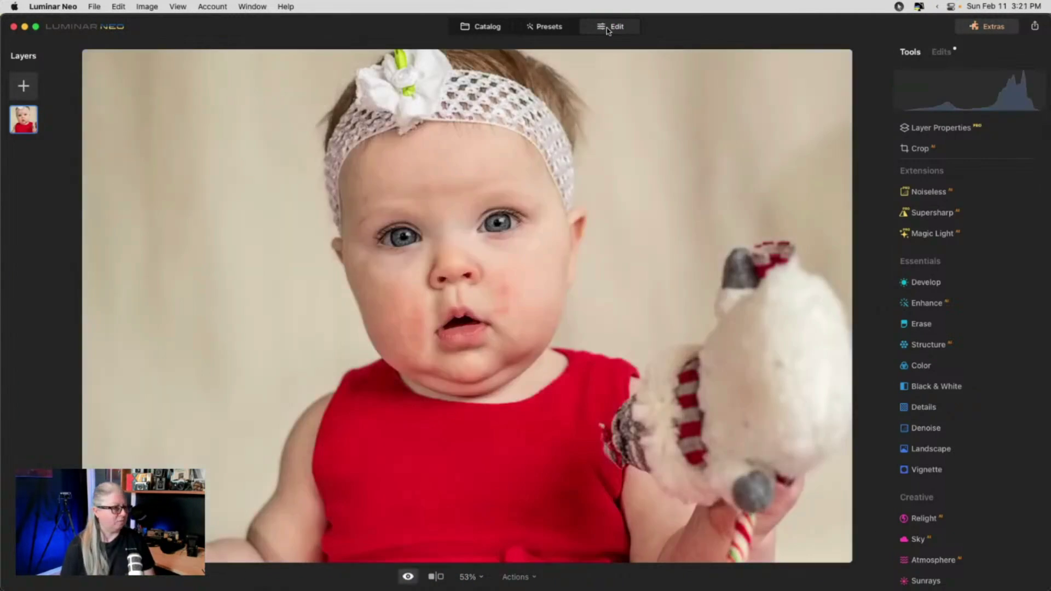
pyautogui.press('\\')
pyautogui.press('\\')
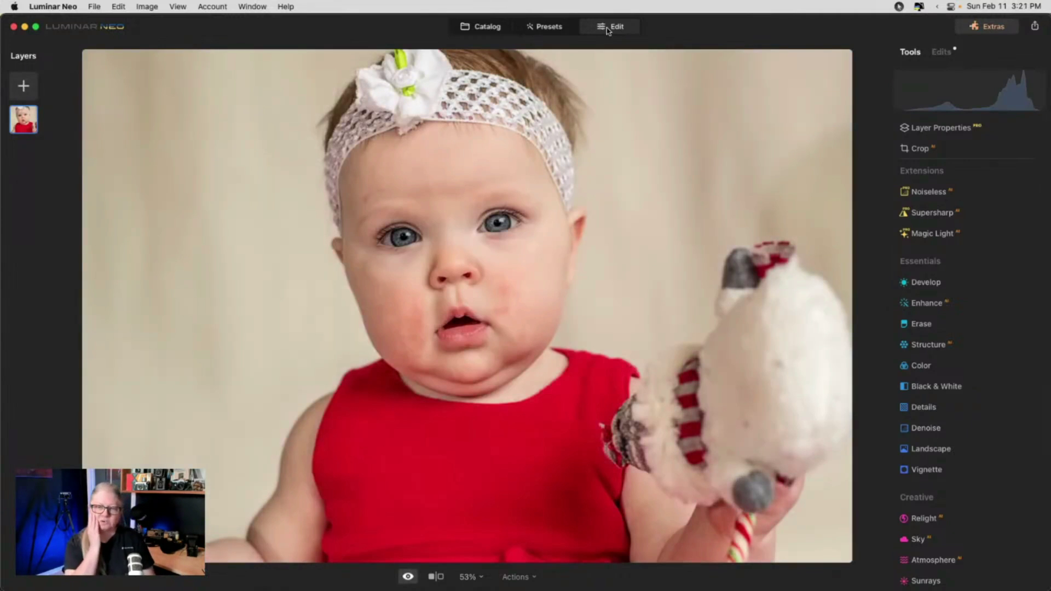
pyautogui.press('\\')
pyautogui.press('\\')
pyautogui.press('\\')
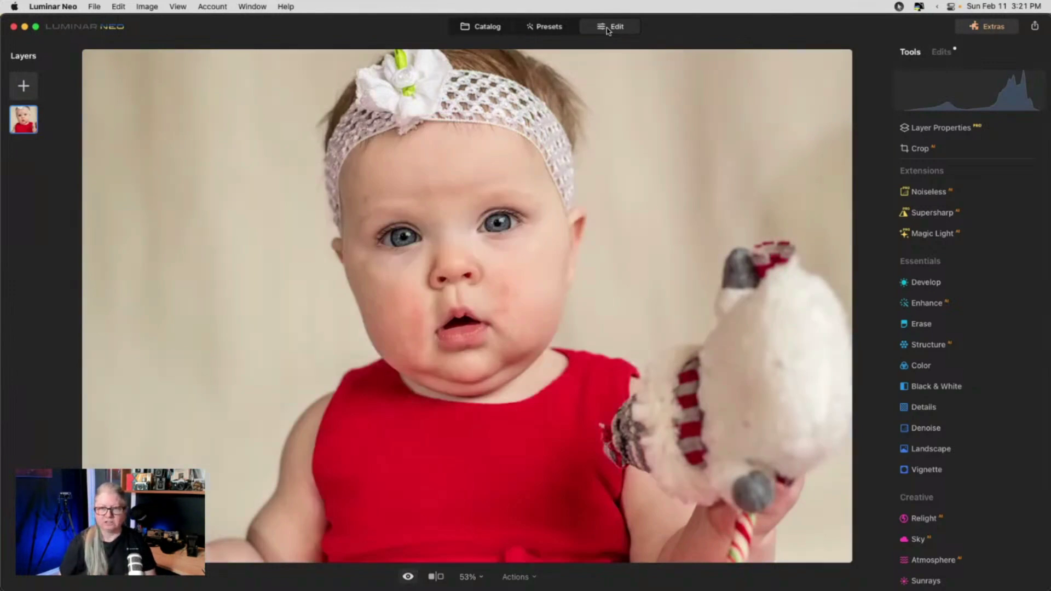
pyautogui.press('\\')
pyautogui.press('\\')
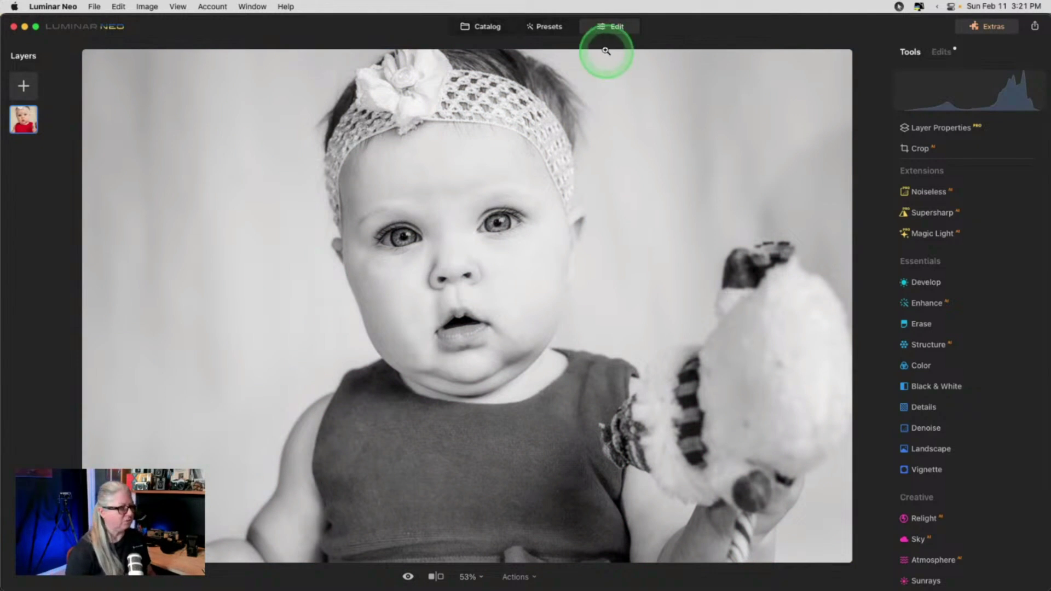
# Remove the portrait background from the photo layer using the Portrait Background layer mask.
pyautogui.click(920, 129)
pyautogui.click(965, 158)
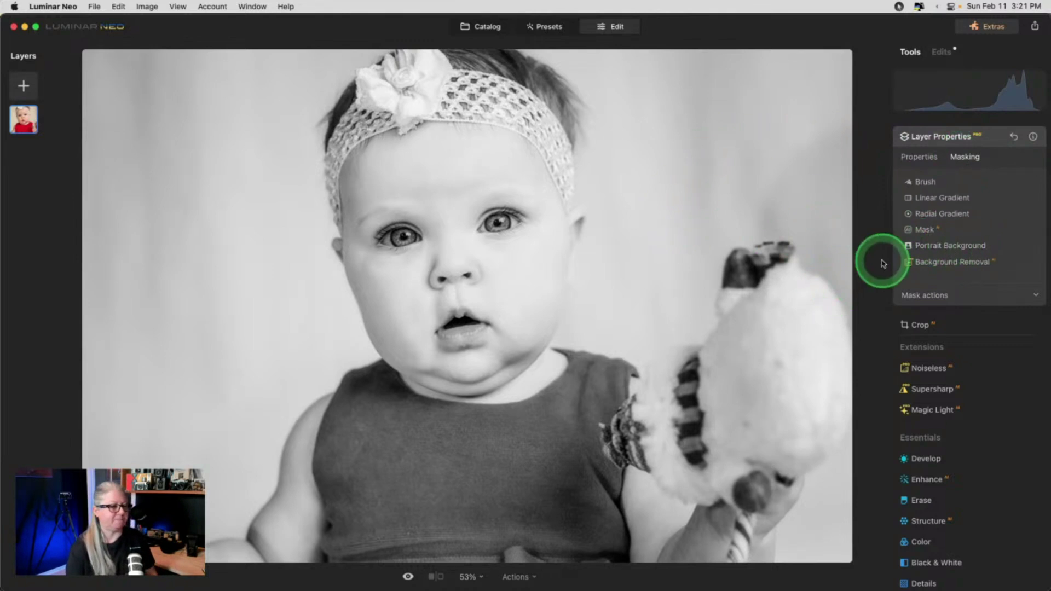
pyautogui.click(955, 249)
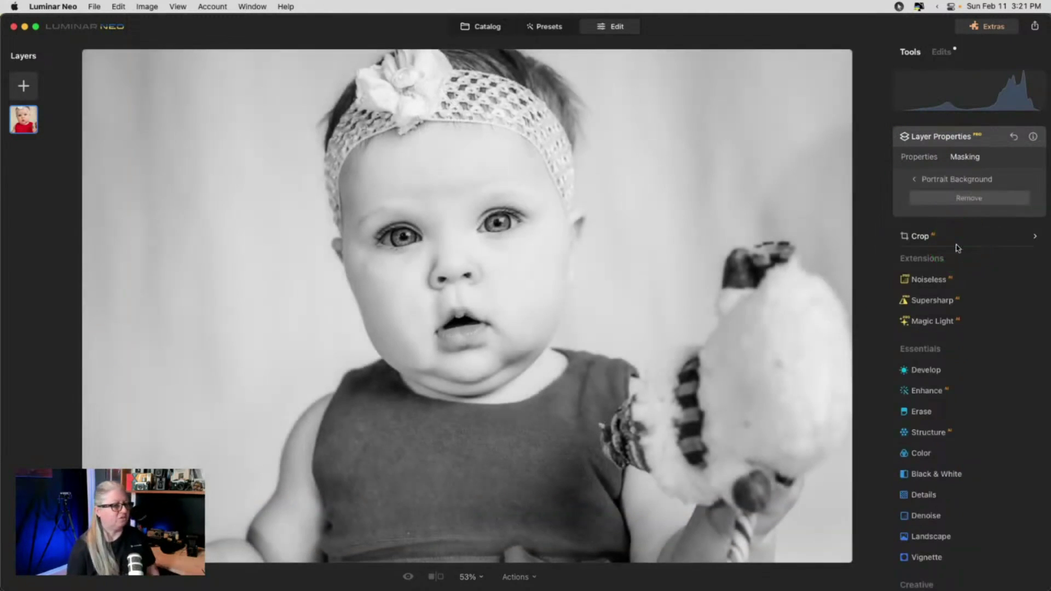
pyautogui.click(966, 196)
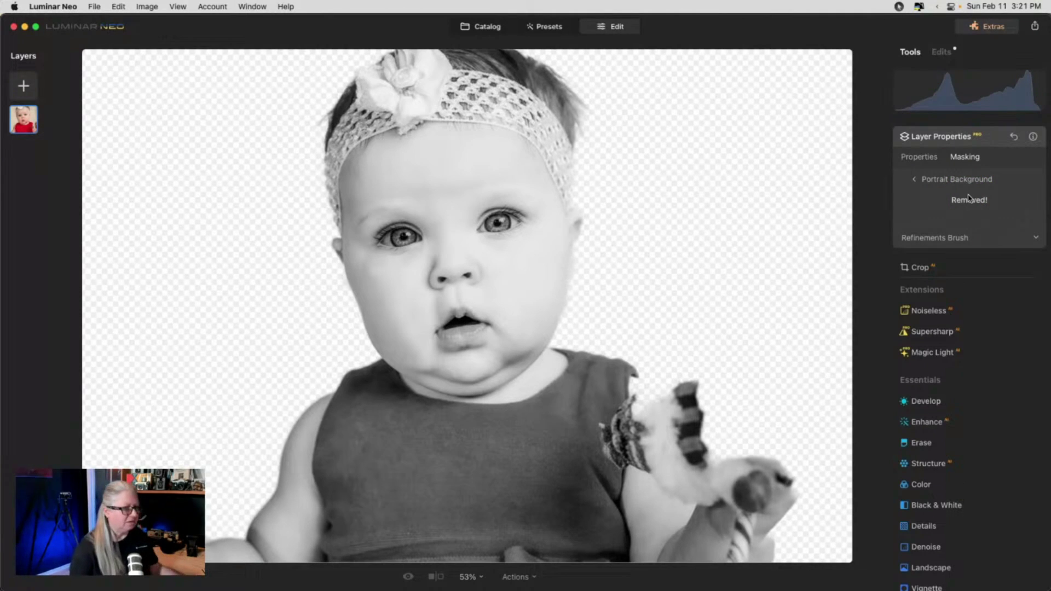
# Paint the stuffed toy back into the cutout as object with the refinements brush at size 147.
pyautogui.click(948, 239)
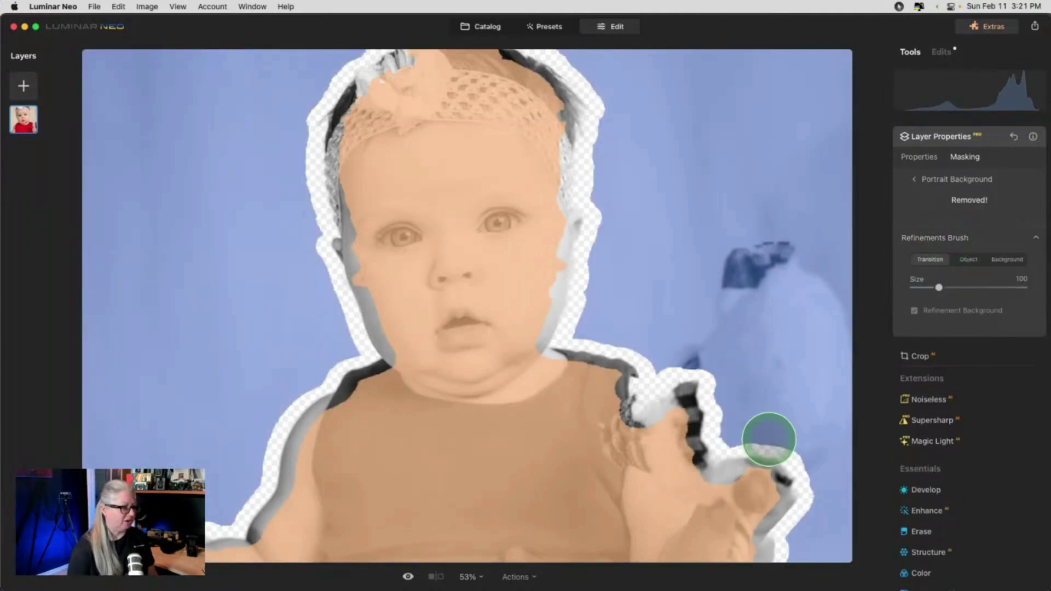
pyautogui.click(968, 259)
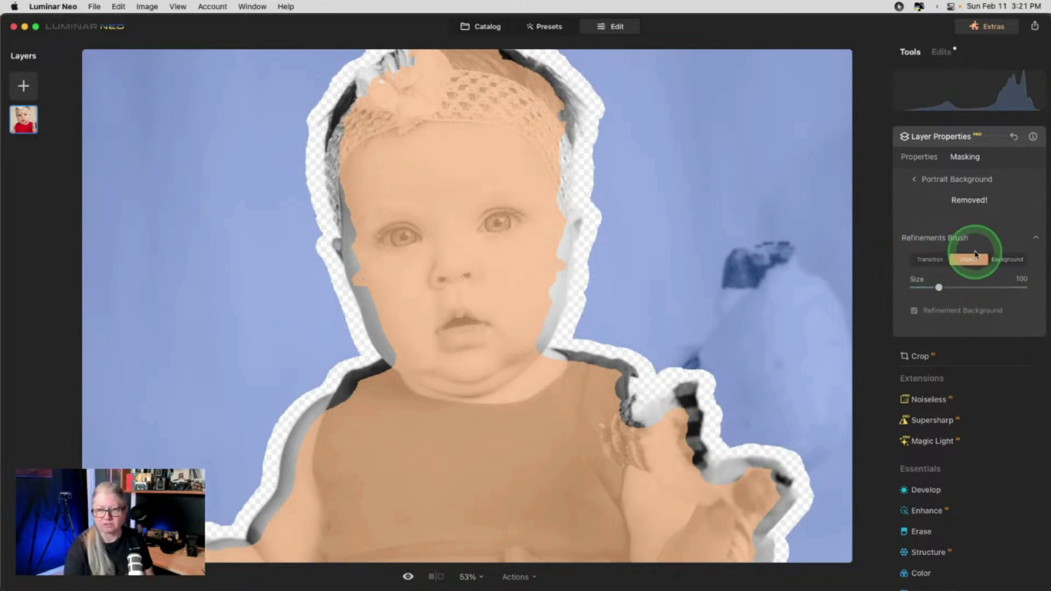
pyautogui.moveTo(939, 288); pyautogui.dragTo(952, 287)
pyautogui.moveTo(727, 404)
pyautogui.mouseDown()
pyautogui.moveTo(693, 465)
pyautogui.moveTo(703, 493)
pyautogui.moveTo(818, 355)
pyautogui.moveTo(787, 321)
pyautogui.moveTo(744, 363)
pyautogui.moveTo(696, 440)
pyautogui.moveTo(826, 388)
pyautogui.moveTo(687, 492)
pyautogui.moveTo(628, 480)
pyautogui.mouseUp()
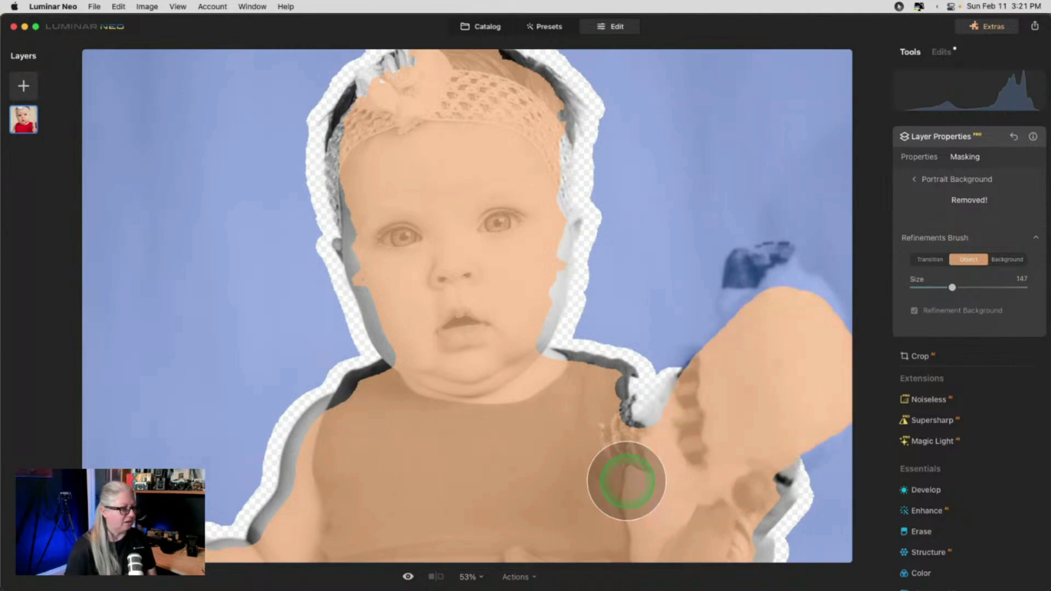
pyautogui.moveTo(758, 322)
pyautogui.mouseDown()
pyautogui.moveTo(747, 372)
pyautogui.moveTo(710, 392)
pyautogui.moveTo(695, 386)
pyautogui.moveTo(749, 346)
pyautogui.moveTo(770, 274)
pyautogui.moveTo(816, 322)
pyautogui.mouseUp()
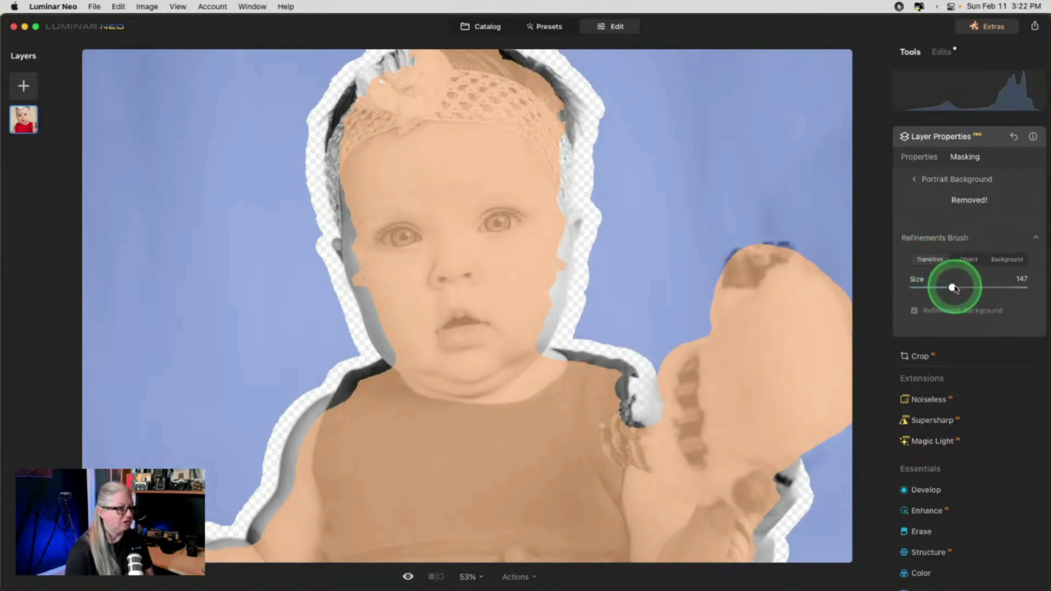
# Brush a transition zone around the stuffed toy's outline with the refinements brush at size 44.
pyautogui.moveTo(953, 287); pyautogui.dragTo(923, 288)
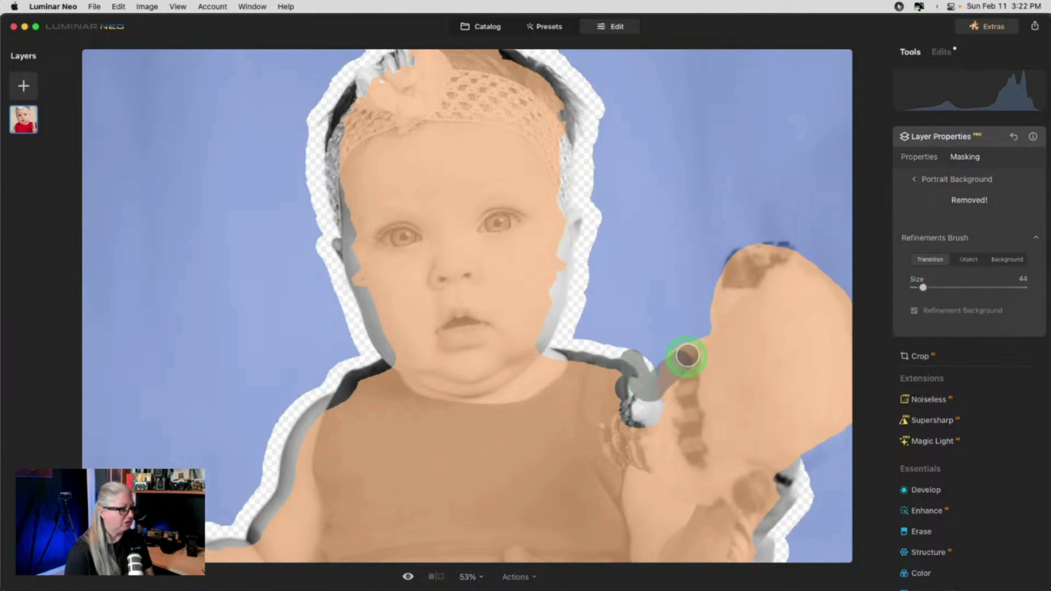
pyautogui.moveTo(709, 328); pyautogui.dragTo(721, 280)
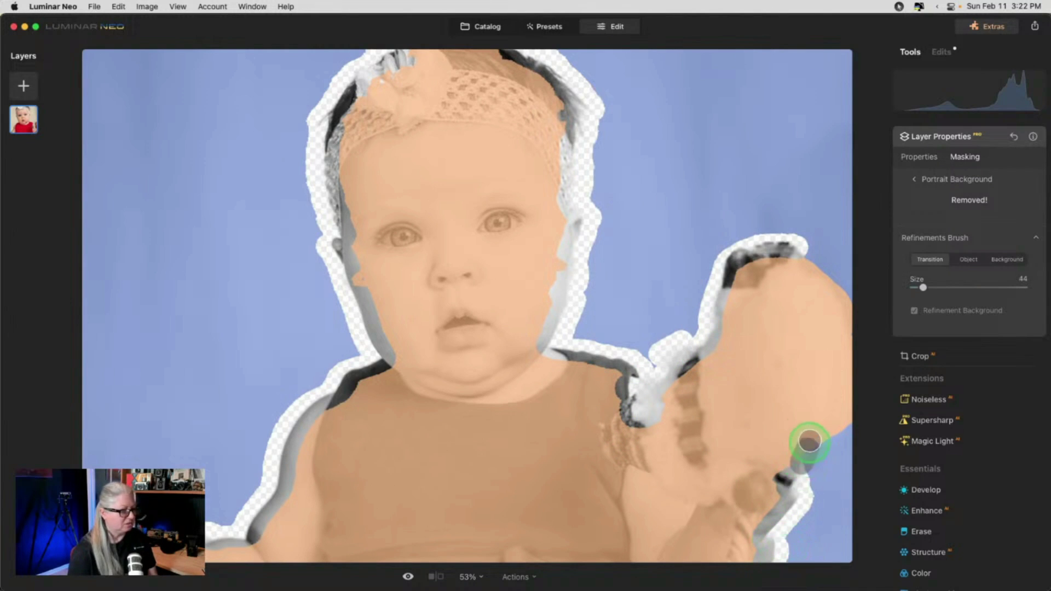
pyautogui.moveTo(811, 439)
pyautogui.mouseDown()
pyautogui.moveTo(833, 300)
pyautogui.moveTo(798, 244)
pyautogui.mouseUp()
pyautogui.click(913, 391)
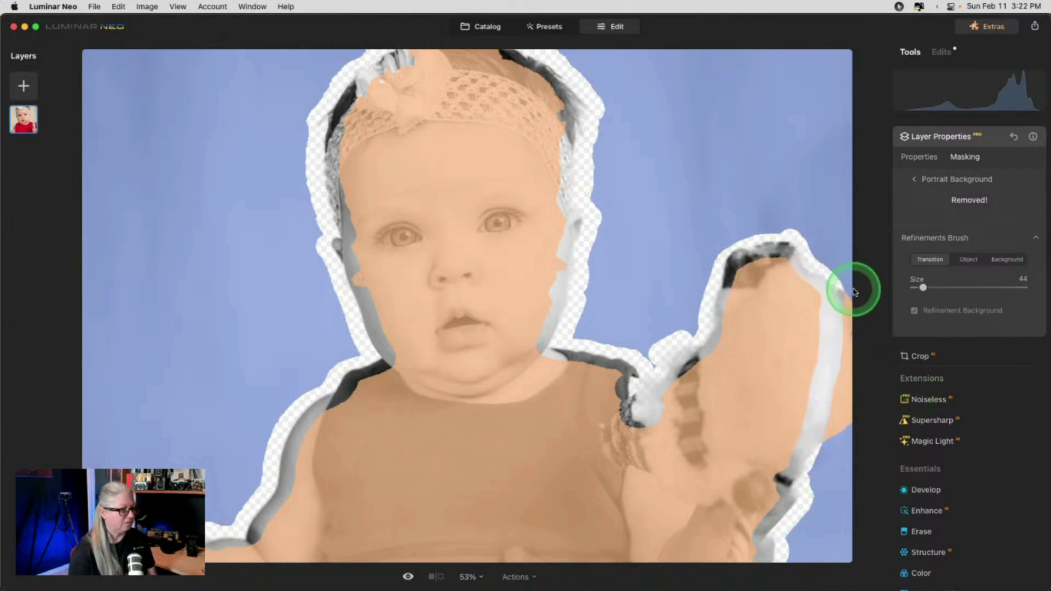
# Check the original photo, and repaint the outer side of the stuffed toy as object.
pyautogui.click(1003, 259)
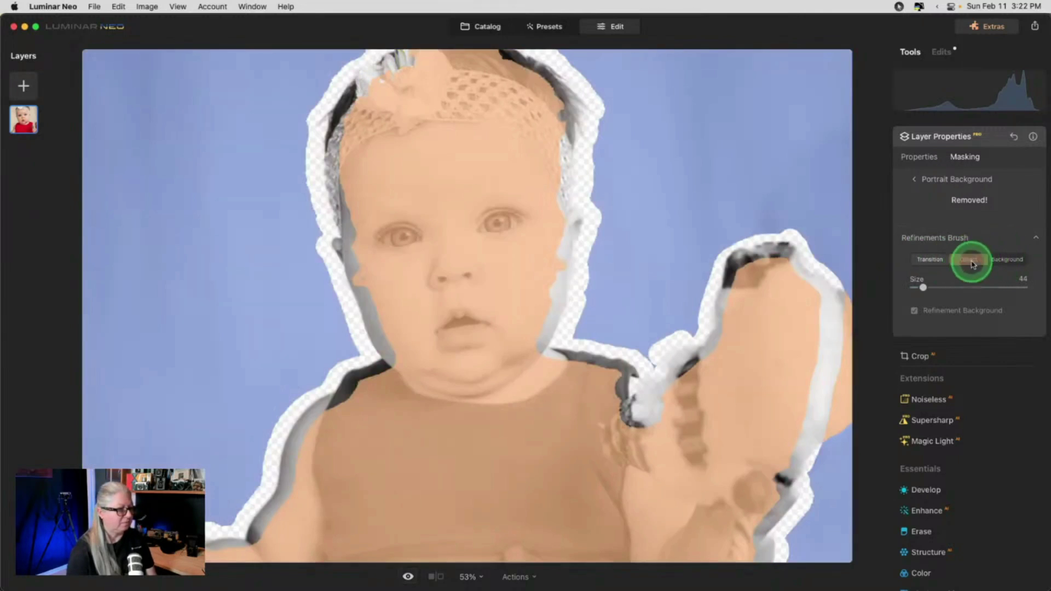
pyautogui.click(973, 262)
pyautogui.moveTo(790, 305)
pyautogui.mouseDown()
pyautogui.moveTo(852, 336)
pyautogui.moveTo(819, 331)
pyautogui.moveTo(841, 335)
pyautogui.moveTo(829, 408)
pyautogui.moveTo(812, 432)
pyautogui.moveTo(825, 343)
pyautogui.moveTo(810, 387)
pyautogui.mouseUp()
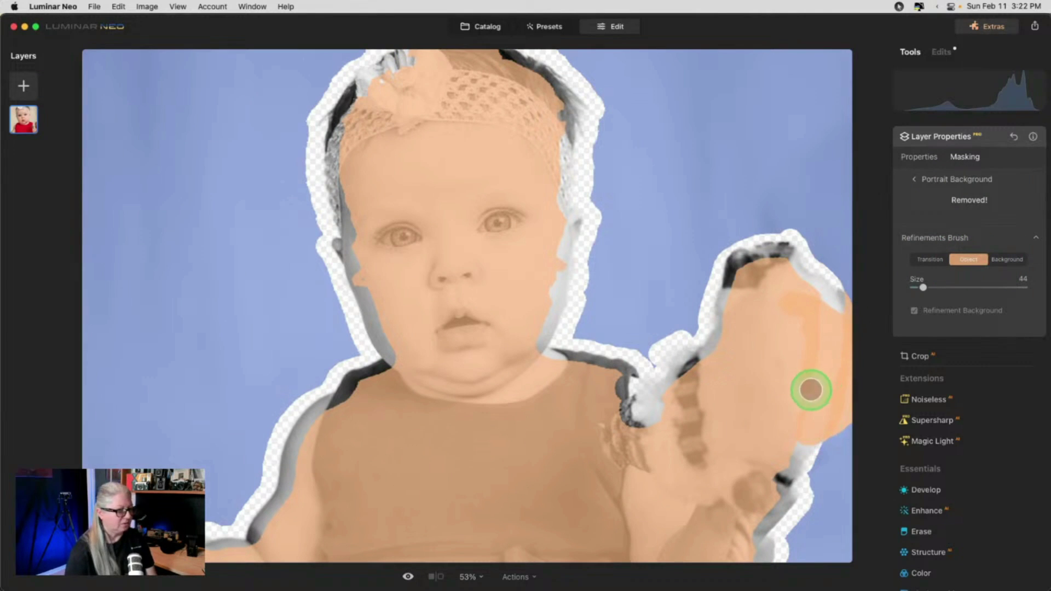
# Brush transition along the toy's outer lower and upper edges, comparing them with the original photo.
pyautogui.click(924, 260)
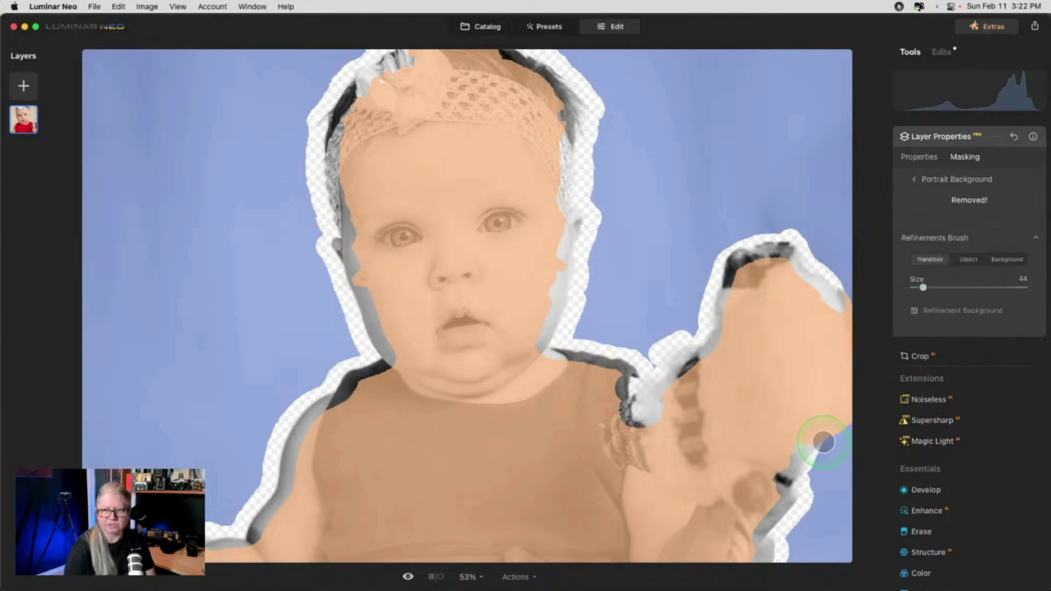
pyautogui.press('\\')
pyautogui.moveTo(824, 443)
pyautogui.mouseDown()
pyautogui.moveTo(859, 411)
pyautogui.moveTo(770, 436)
pyautogui.moveTo(816, 372)
pyautogui.moveTo(829, 268)
pyautogui.moveTo(858, 299)
pyautogui.moveTo(812, 254)
pyautogui.mouseUp()
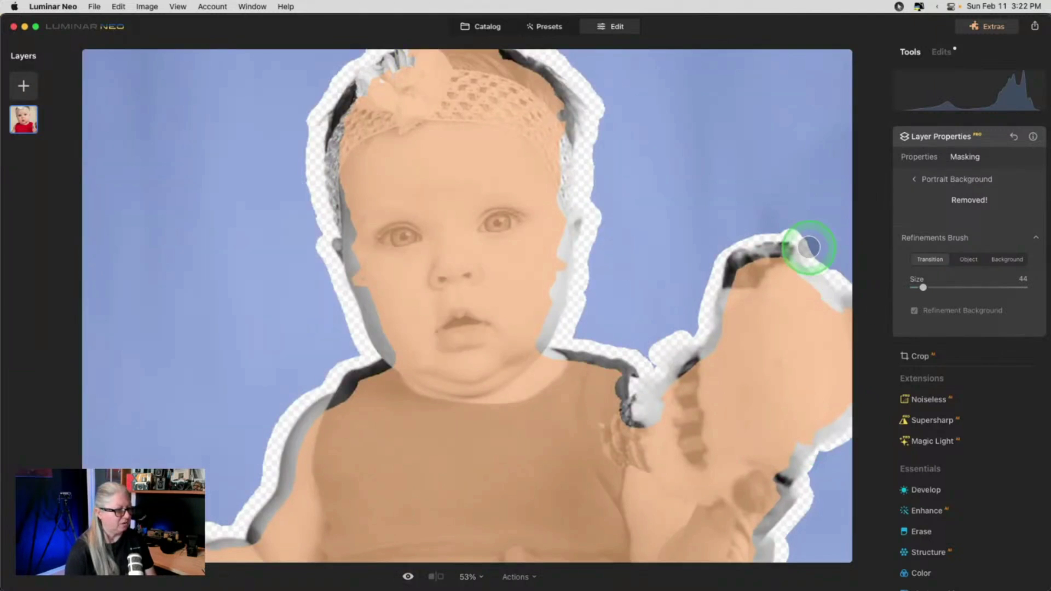
pyautogui.press('\\')
pyautogui.press('\\')
# Zoom to 100% and paint the area between the baby's shoulder and the toy's striped scarf as object.
pyautogui.click(969, 259)
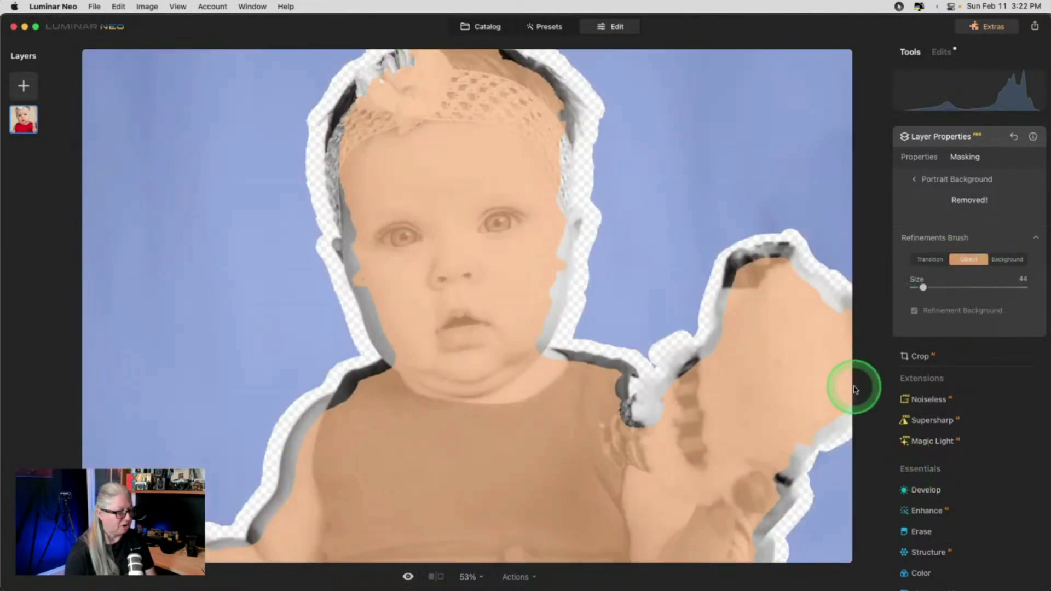
pyautogui.press('super+equal')
pyautogui.moveTo(471, 296); pyautogui.dragTo(378, 200)
pyautogui.moveTo(679, 426)
pyautogui.mouseDown()
pyautogui.moveTo(650, 371)
pyautogui.moveTo(660, 351)
pyautogui.moveTo(730, 364)
pyautogui.moveTo(760, 341)
pyautogui.mouseUp()
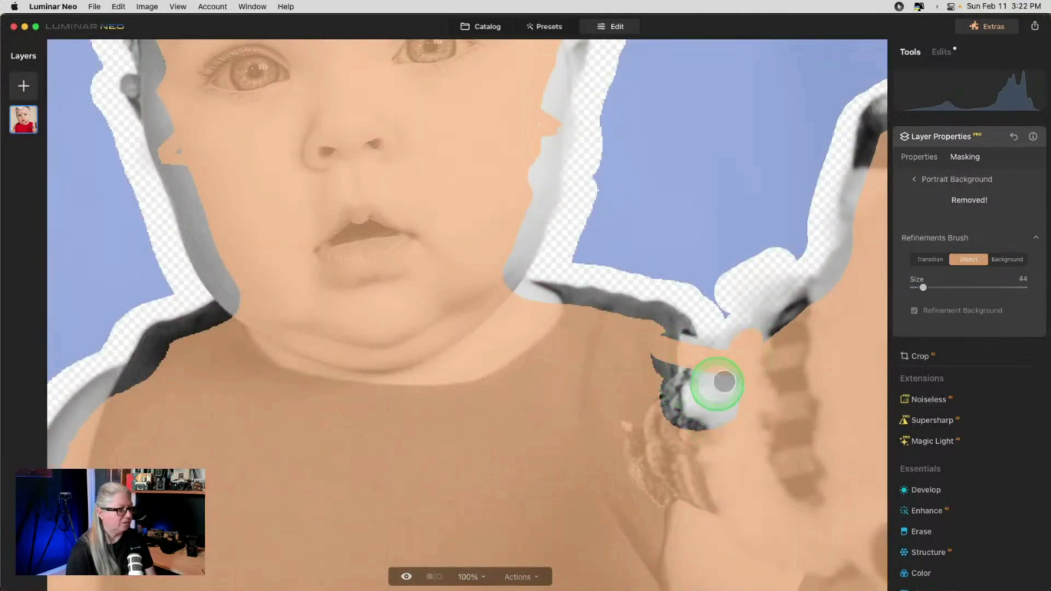
pyautogui.moveTo(803, 304)
pyautogui.mouseDown()
pyautogui.moveTo(742, 336)
pyautogui.moveTo(716, 380)
pyautogui.mouseUp()
# Paint the outer edge of the baby's hand below the toy as object.
pyautogui.hscroll(5, 713, 380)
pyautogui.scroll(-4, 702, 383)
pyautogui.hscroll(5, 702, 384)
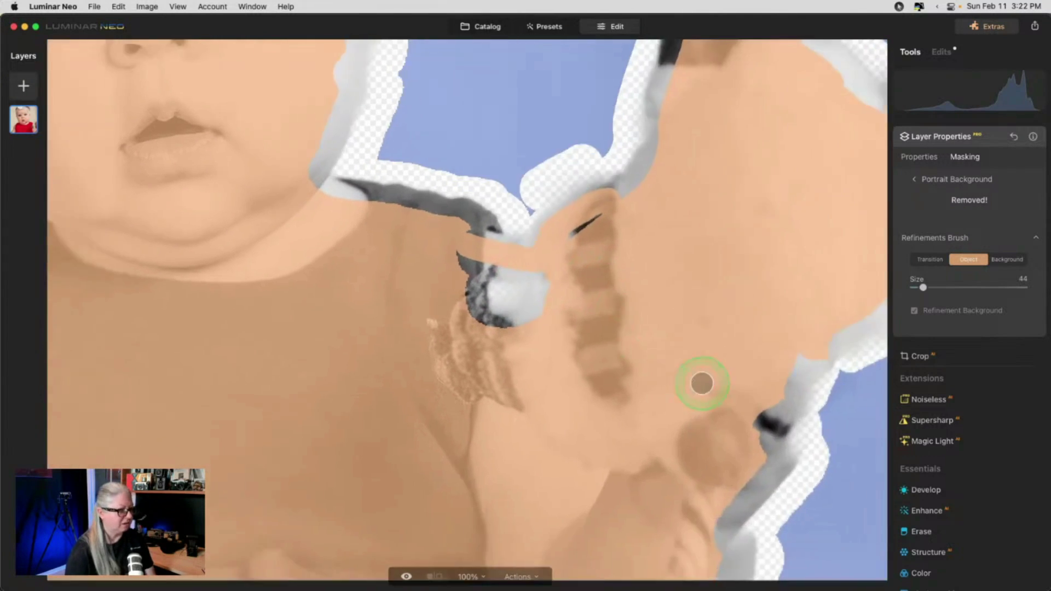
pyautogui.press('\\')
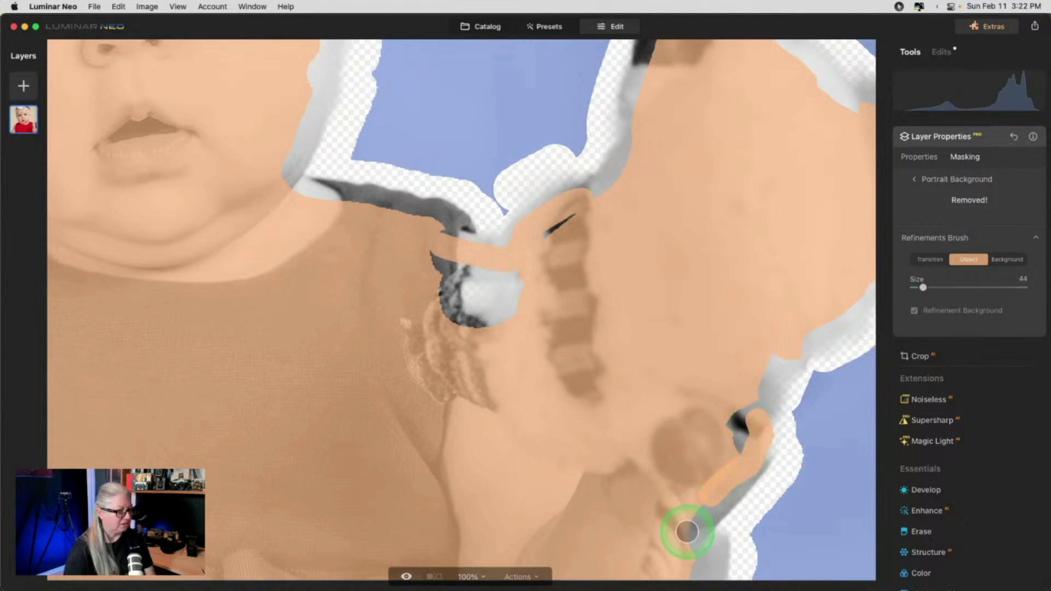
pyautogui.moveTo(678, 537); pyautogui.dragTo(710, 555)
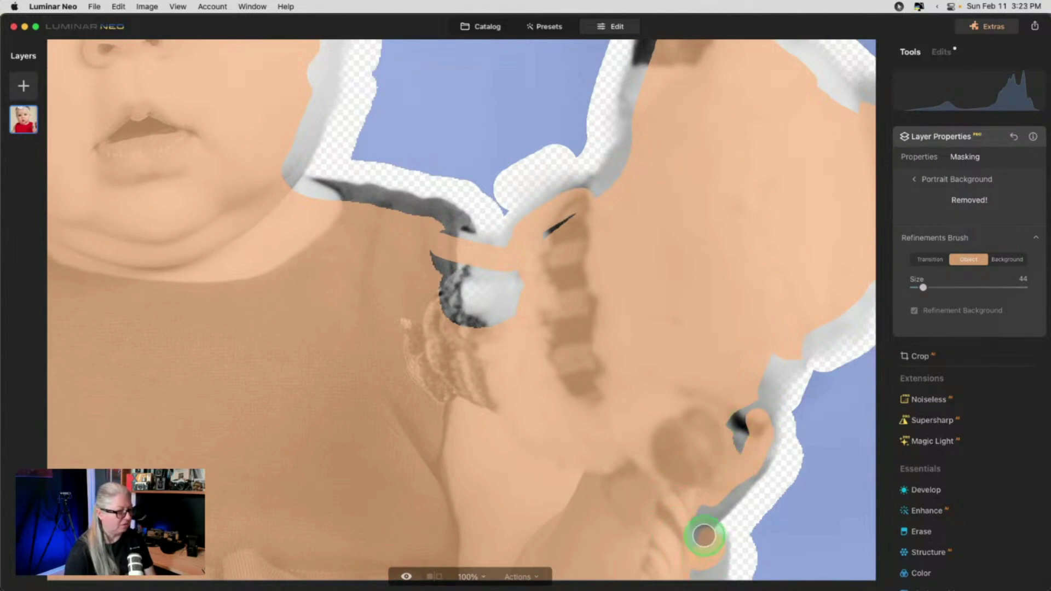
pyautogui.moveTo(643, 523); pyautogui.dragTo(651, 534)
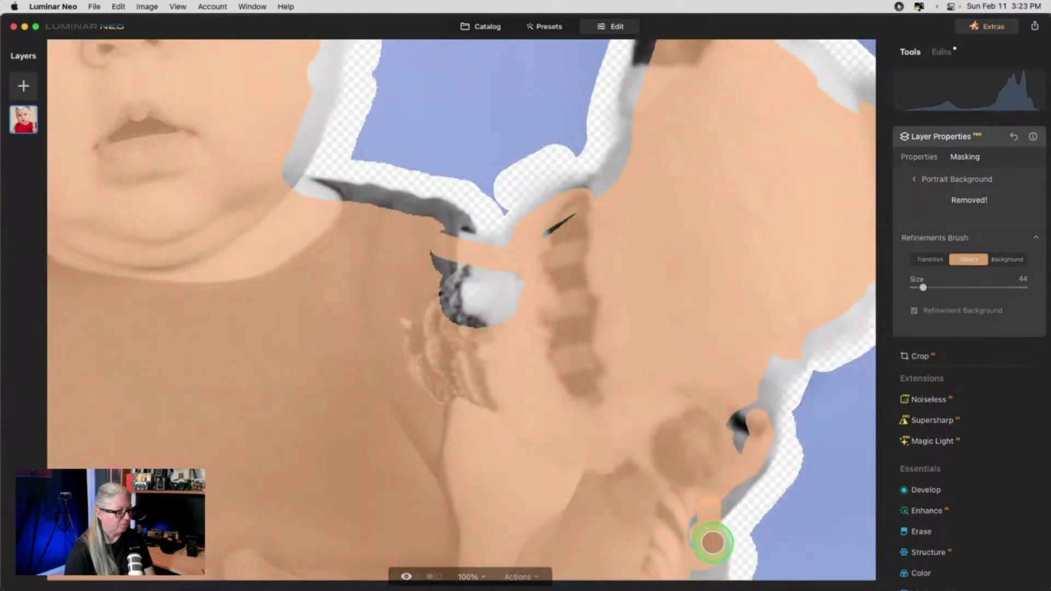
# Brush transition along the outer edge of the hand and check it against the original photo.
pyautogui.click(930, 259)
pyautogui.moveTo(740, 503)
pyautogui.mouseDown()
pyautogui.moveTo(728, 511)
pyautogui.moveTo(726, 580)
pyautogui.mouseUp()
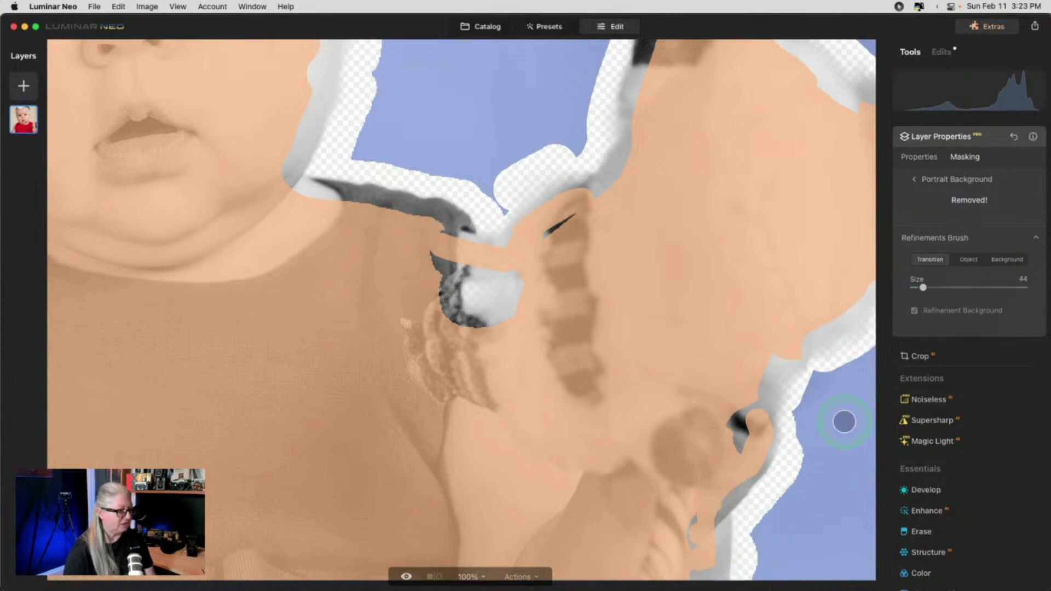
pyautogui.moveTo(780, 408); pyautogui.dragTo(771, 460)
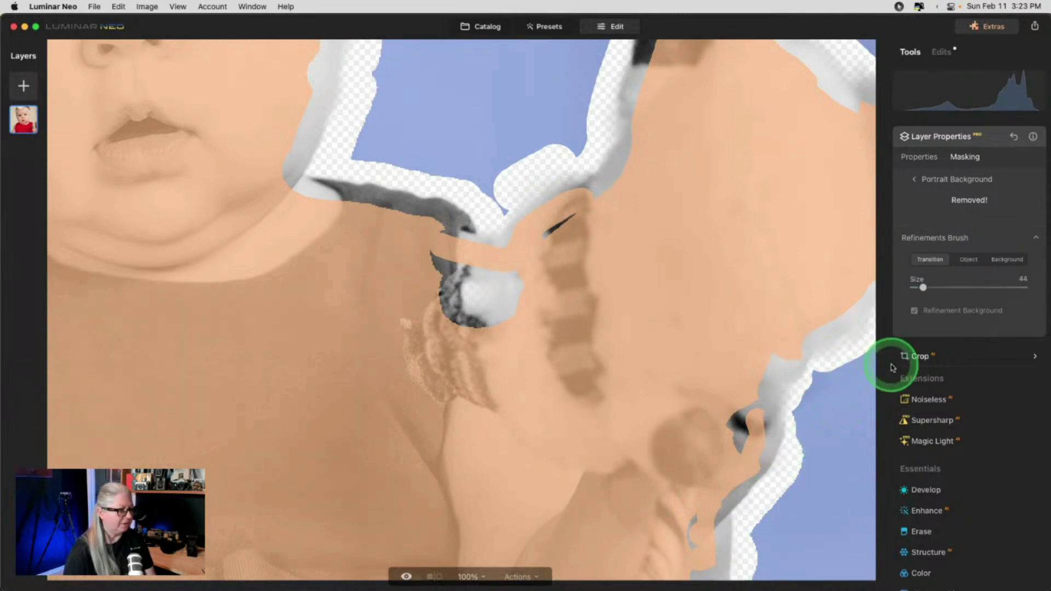
pyautogui.press('\\')
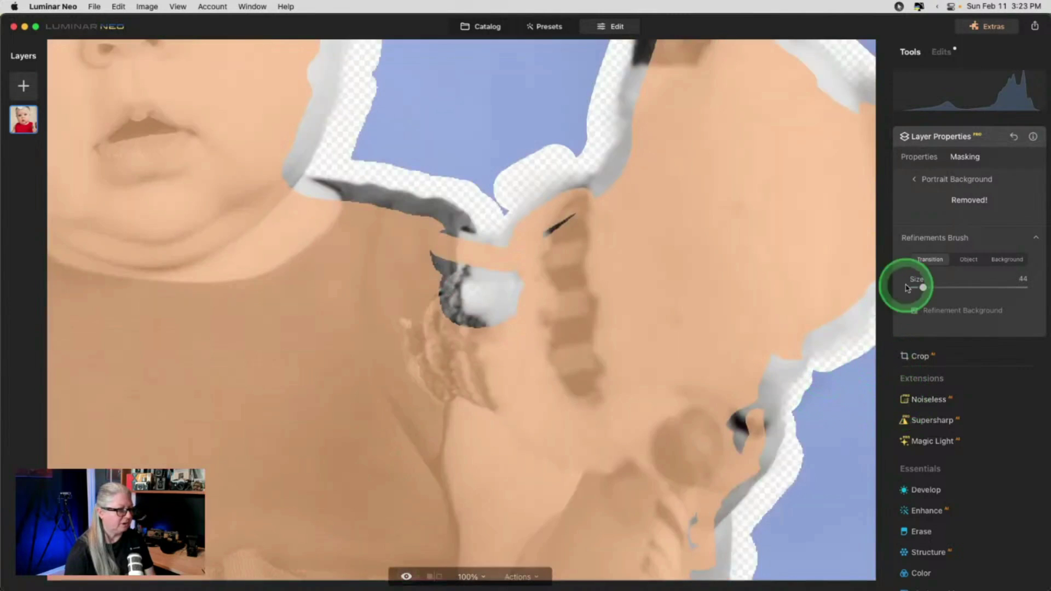
# Paint the toy's lower edge above the hand as object and brush transition along its outline.
pyautogui.click(969, 259)
pyautogui.moveTo(791, 352)
pyautogui.mouseDown()
pyautogui.moveTo(774, 377)
pyautogui.moveTo(840, 333)
pyautogui.moveTo(870, 292)
pyautogui.moveTo(838, 326)
pyautogui.moveTo(747, 374)
pyautogui.moveTo(767, 361)
pyautogui.mouseUp()
pyautogui.click(929, 267)
pyautogui.click(931, 263)
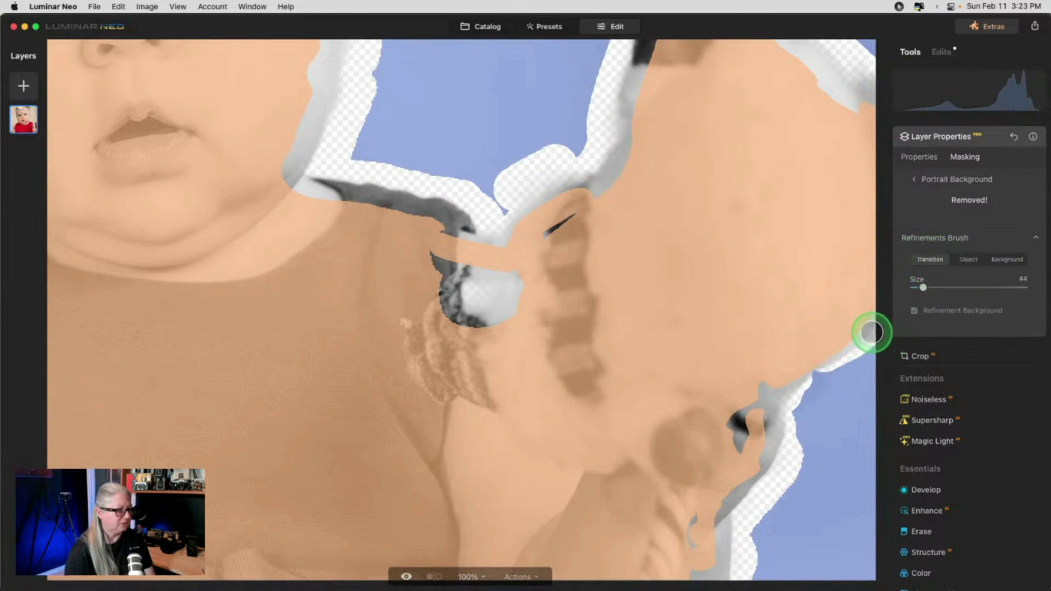
pyautogui.moveTo(871, 333)
pyautogui.mouseDown()
pyautogui.moveTo(802, 393)
pyautogui.moveTo(780, 432)
pyautogui.mouseUp()
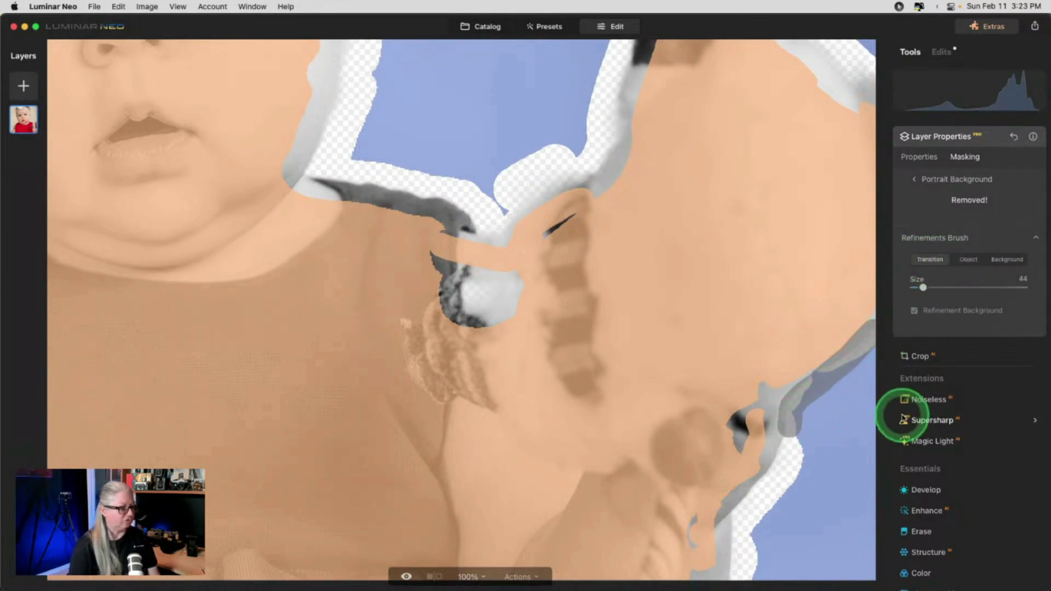
# Refine the toy's upper outer edge with transition at the photo border and object along the toy's inner contour.
pyautogui.scroll(3, 718, 216)
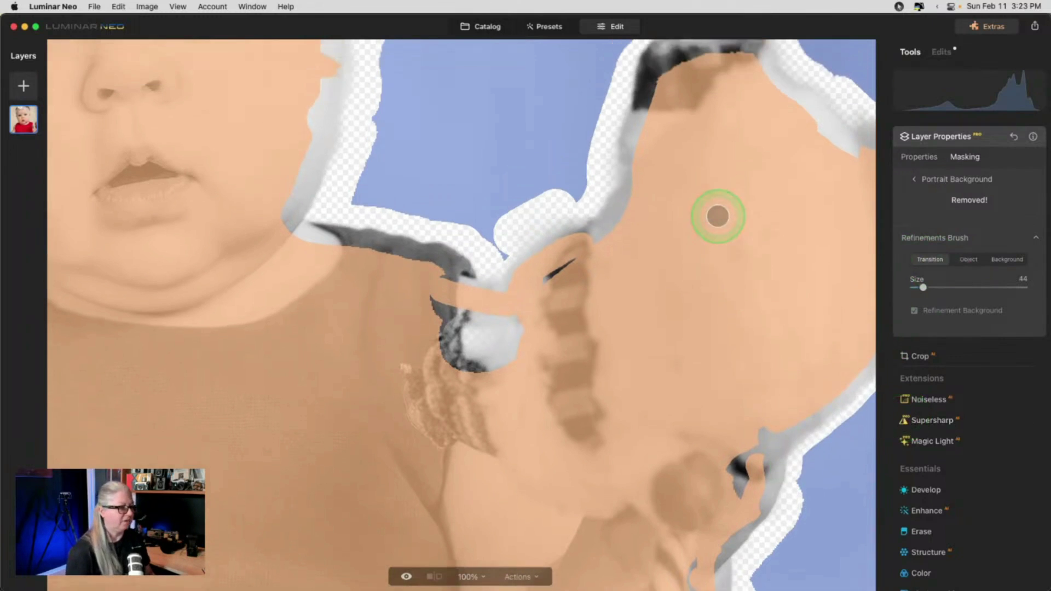
pyautogui.scroll(2, 718, 216)
pyautogui.moveTo(846, 149); pyautogui.dragTo(879, 175)
pyautogui.click(968, 260)
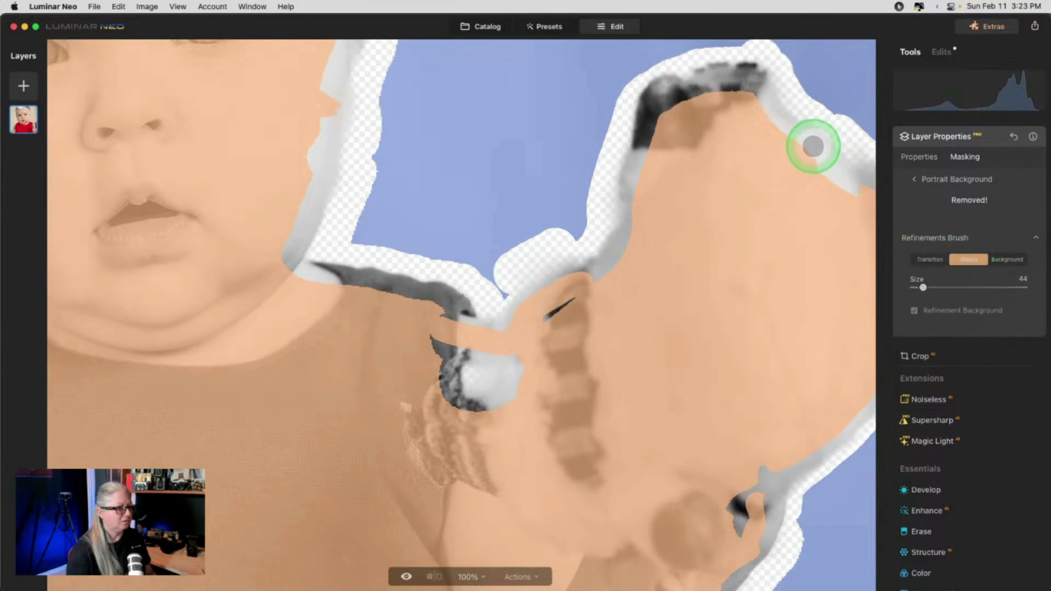
pyautogui.moveTo(814, 148)
pyautogui.mouseDown()
pyautogui.moveTo(842, 184)
pyautogui.moveTo(779, 124)
pyautogui.mouseUp()
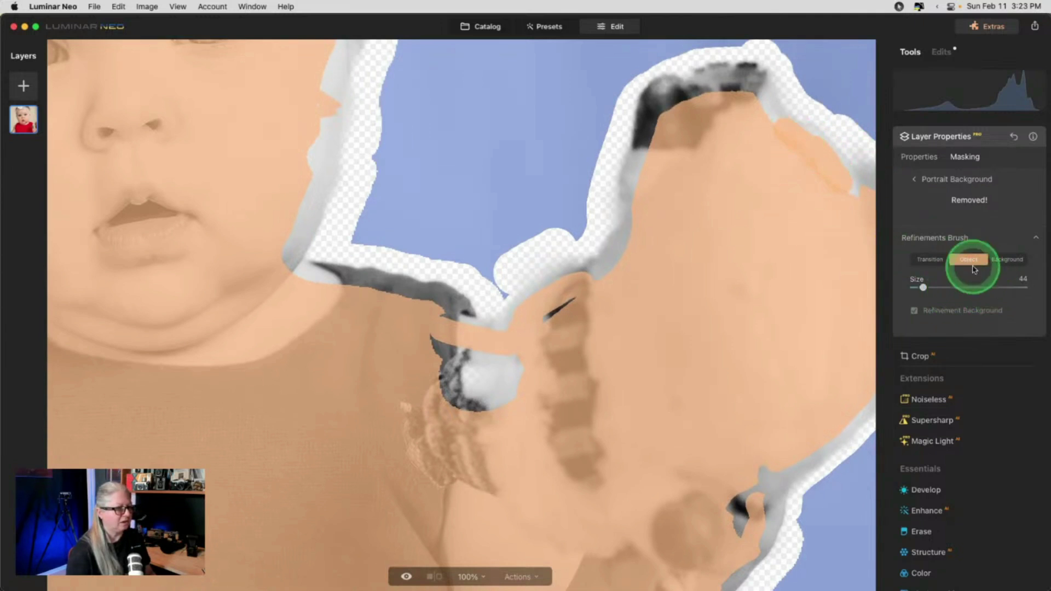
# Mark the strip outside the toy's upper edge at the photo border as background, and return to the Transition brush.
pyautogui.click(927, 259)
pyautogui.click(1006, 259)
pyautogui.moveTo(872, 131); pyautogui.dragTo(880, 167)
pyautogui.click(928, 259)
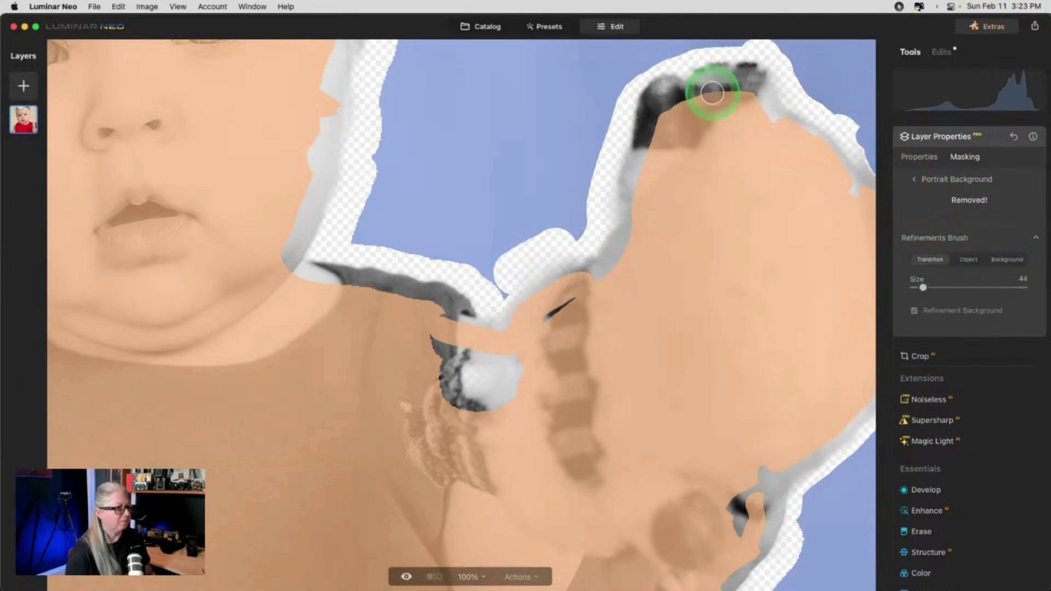
# Brush transition along the toy's upper outer edge, and reduce the brush size to 22.
pyautogui.moveTo(702, 90)
pyautogui.mouseDown()
pyautogui.moveTo(646, 86)
pyautogui.moveTo(709, 55)
pyautogui.moveTo(756, 64)
pyautogui.moveTo(782, 99)
pyautogui.moveTo(862, 156)
pyautogui.mouseUp()
pyautogui.moveTo(924, 288); pyautogui.dragTo(918, 286)
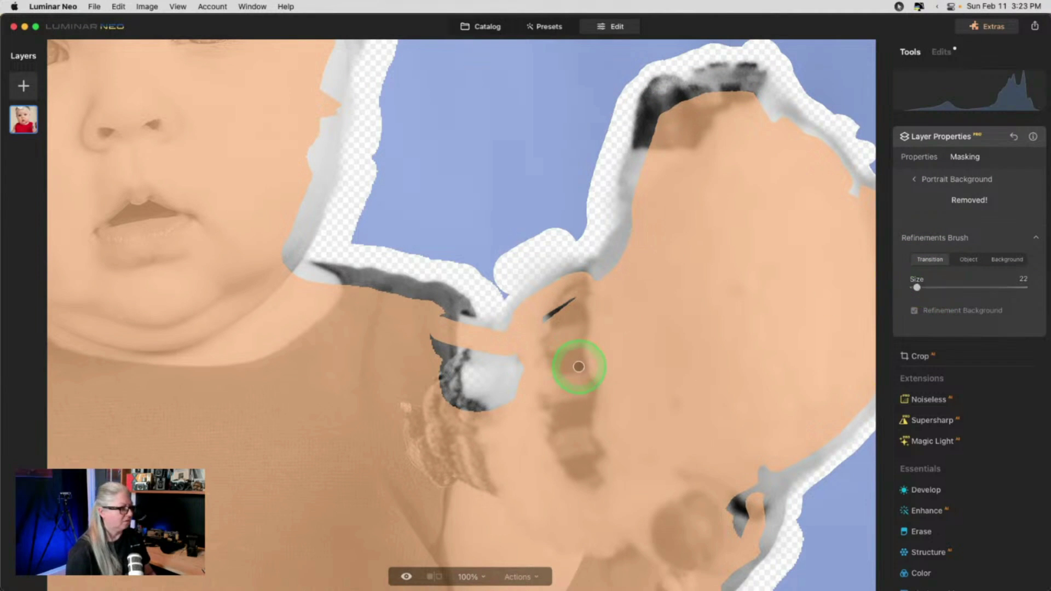
# Paint the ear beside the stuffed toy and the headband's outer strip above it as object, checking against the original photo.
pyautogui.scroll(5, 578, 367)
pyautogui.hscroll(-3, 579, 367)
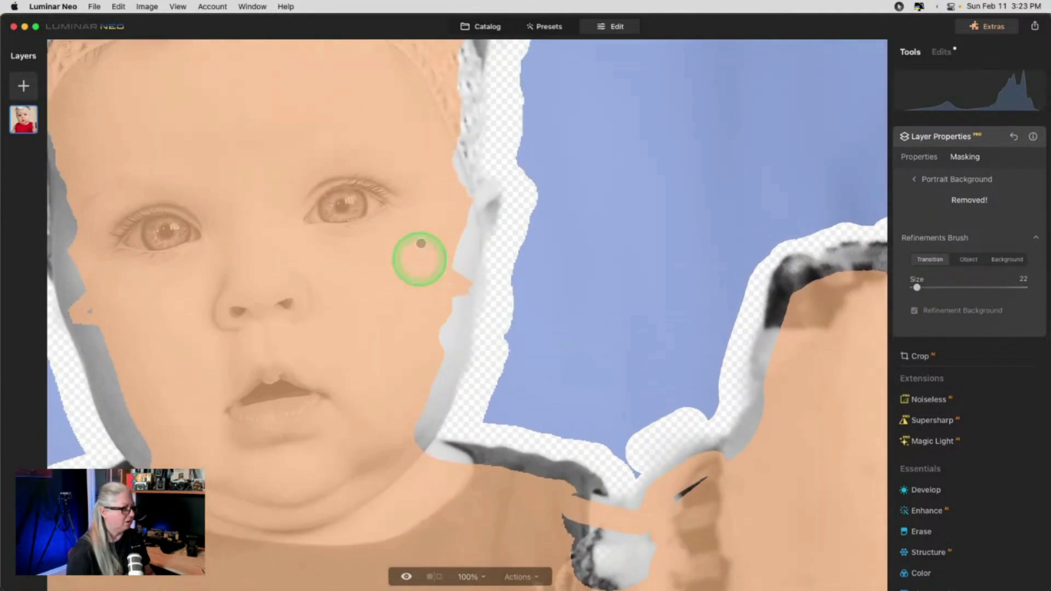
pyautogui.scroll(5, 408, 110)
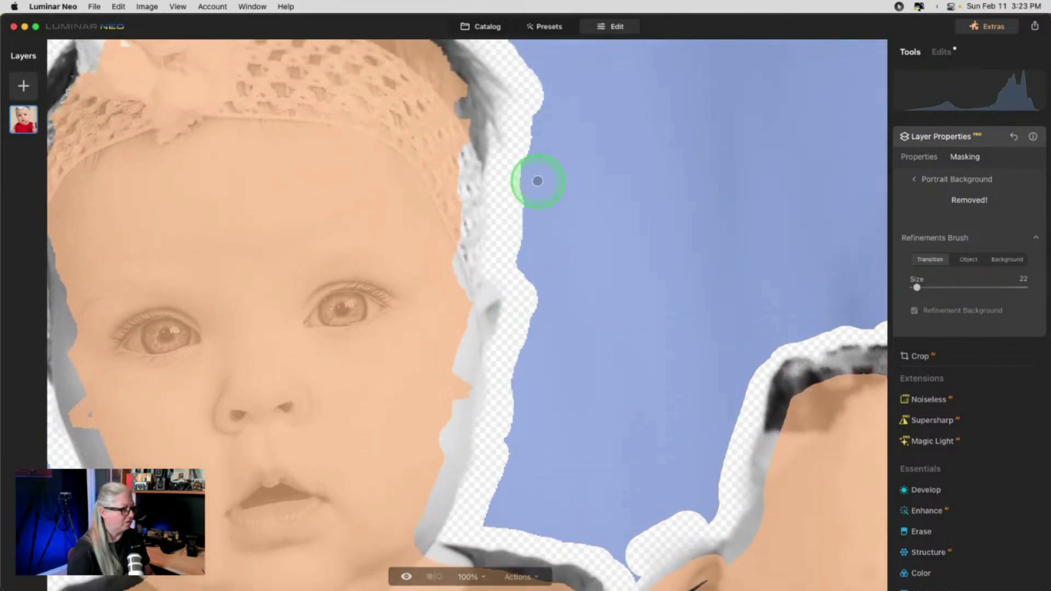
pyautogui.press('\\')
pyautogui.press('\\')
pyautogui.moveTo(477, 314)
pyautogui.mouseDown()
pyautogui.moveTo(493, 291)
pyautogui.moveTo(475, 289)
pyautogui.mouseUp()
pyautogui.click(969, 259)
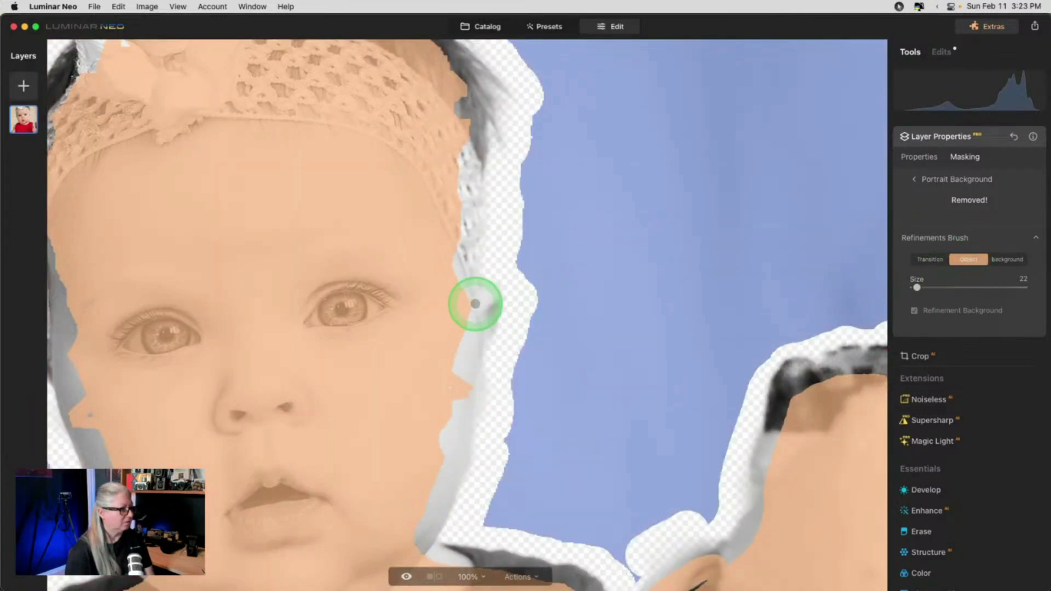
pyautogui.press('\\')
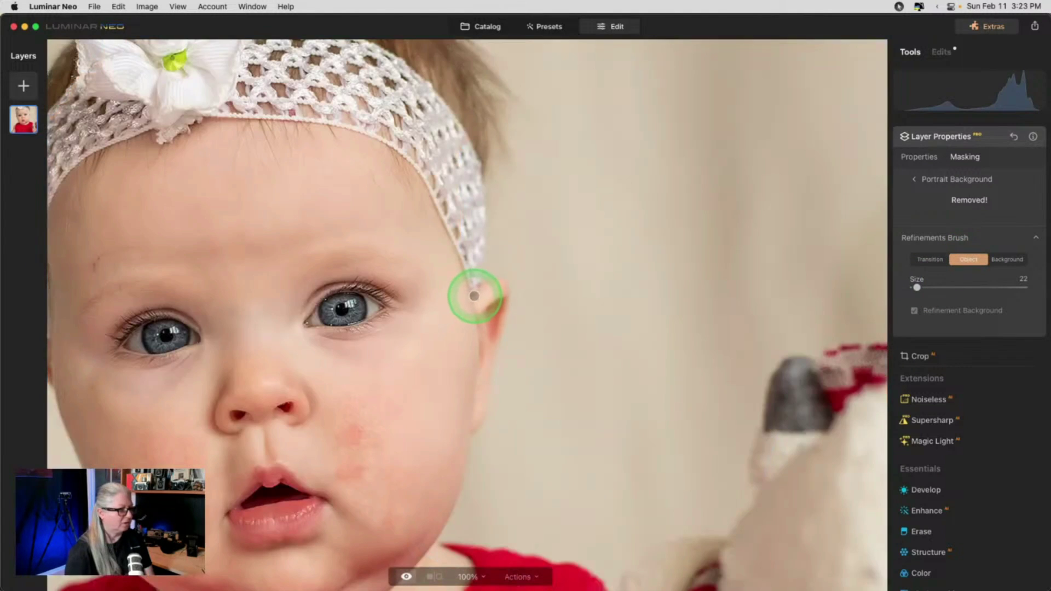
pyautogui.moveTo(483, 290)
pyautogui.mouseDown()
pyautogui.moveTo(498, 314)
pyautogui.moveTo(462, 178)
pyautogui.mouseUp()
pyautogui.press('\\')
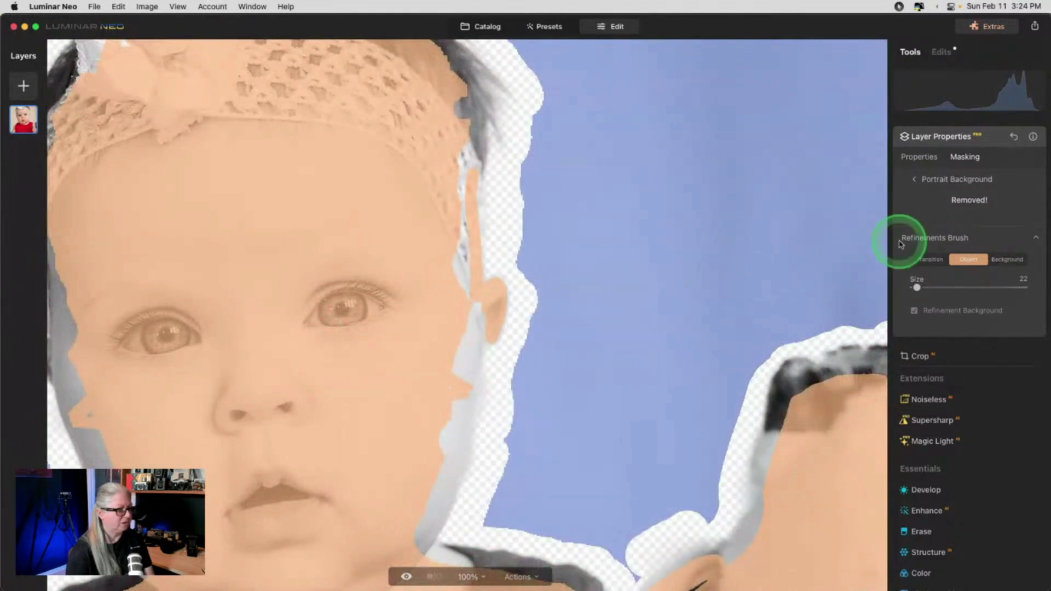
# Brush transition along the outer edge of the headband and ear, and paint the strip below the ear as object.
pyautogui.click(929, 259)
pyautogui.press('\\')
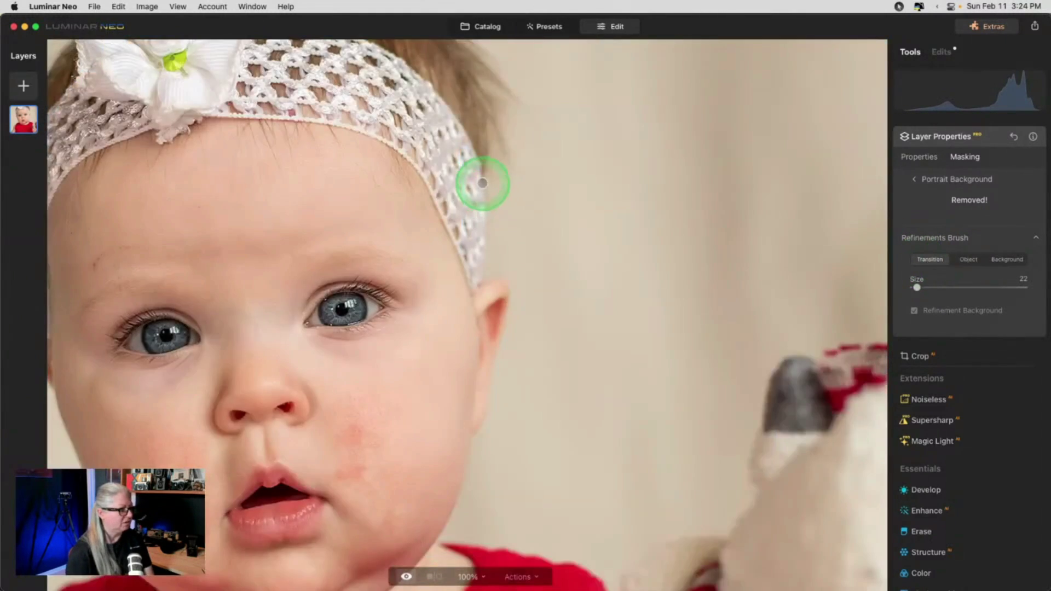
pyautogui.moveTo(485, 185)
pyautogui.mouseDown()
pyautogui.moveTo(481, 282)
pyautogui.moveTo(508, 284)
pyautogui.moveTo(512, 300)
pyautogui.moveTo(490, 402)
pyautogui.mouseUp()
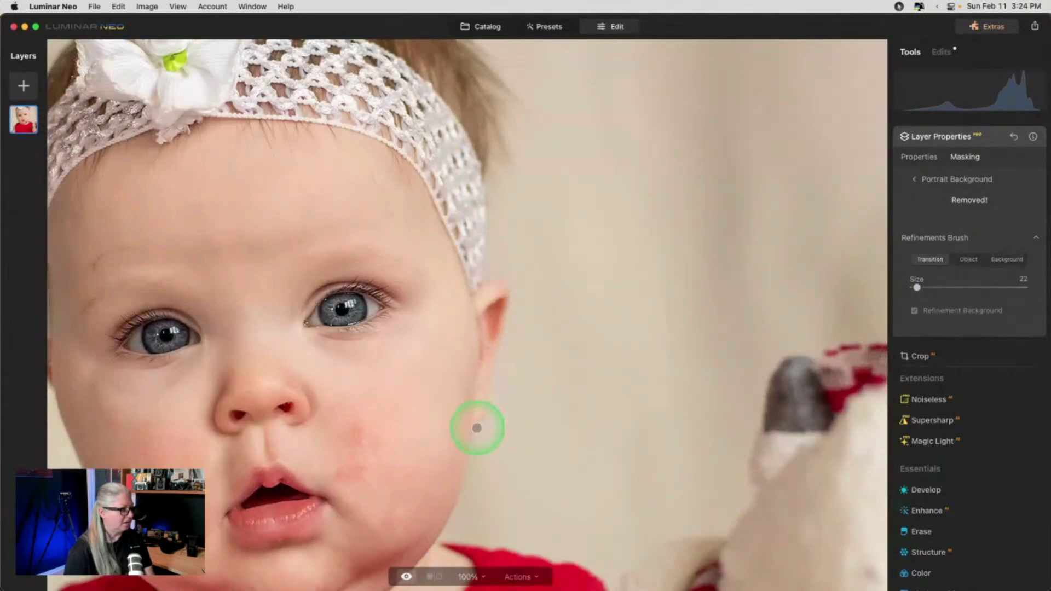
pyautogui.moveTo(476, 430); pyautogui.dragTo(475, 435)
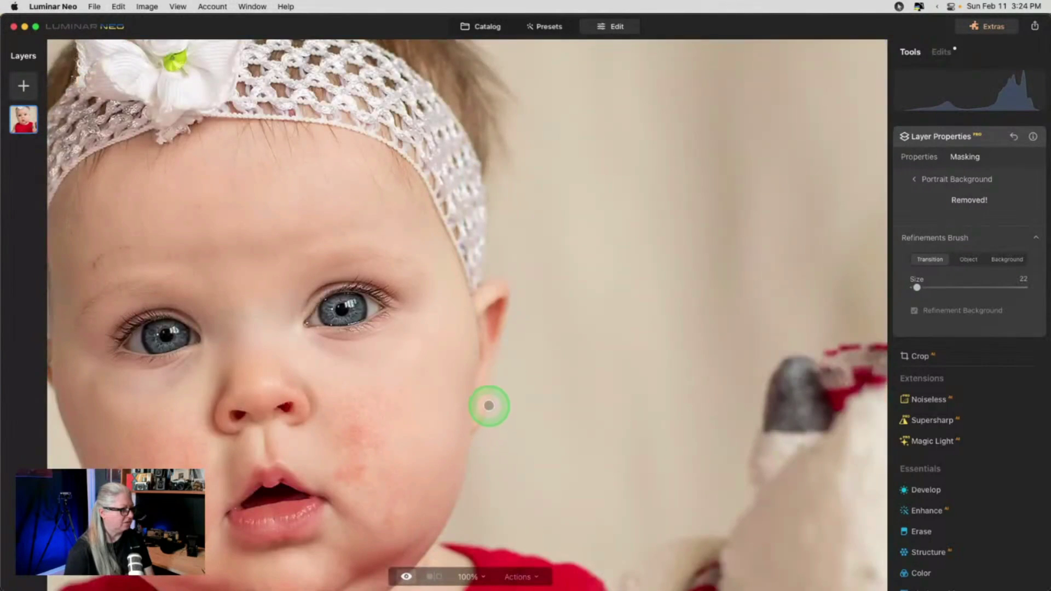
pyautogui.moveTo(494, 383); pyautogui.dragTo(494, 382)
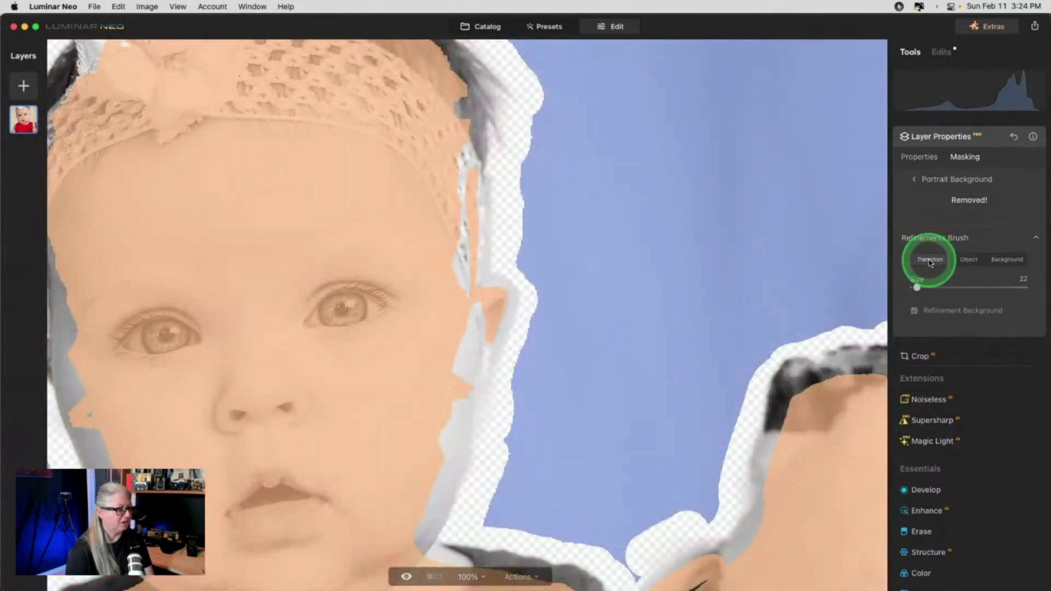
pyautogui.click(968, 259)
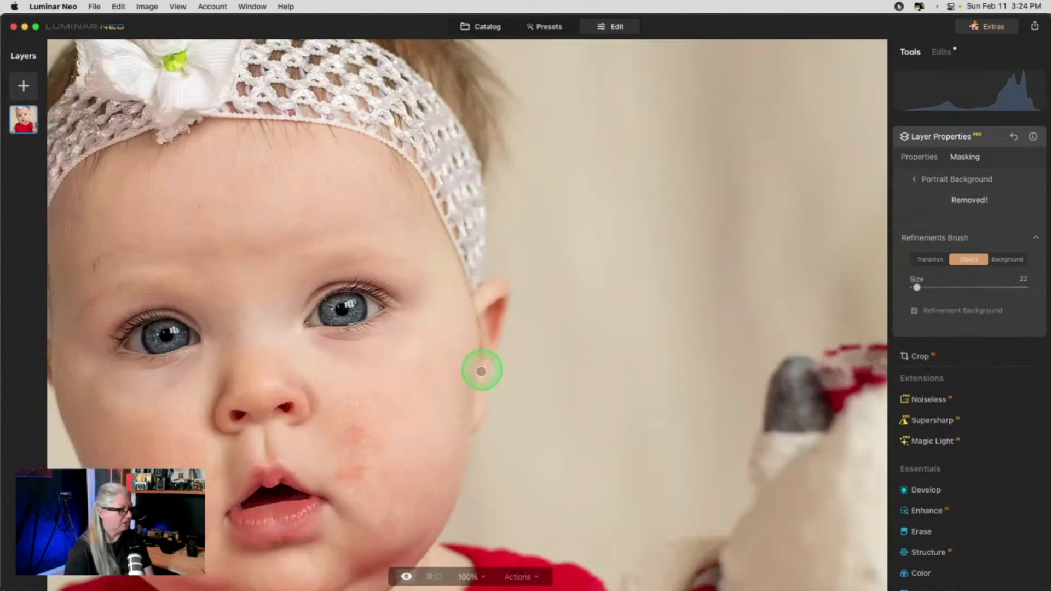
pyautogui.moveTo(481, 376); pyautogui.dragTo(487, 349)
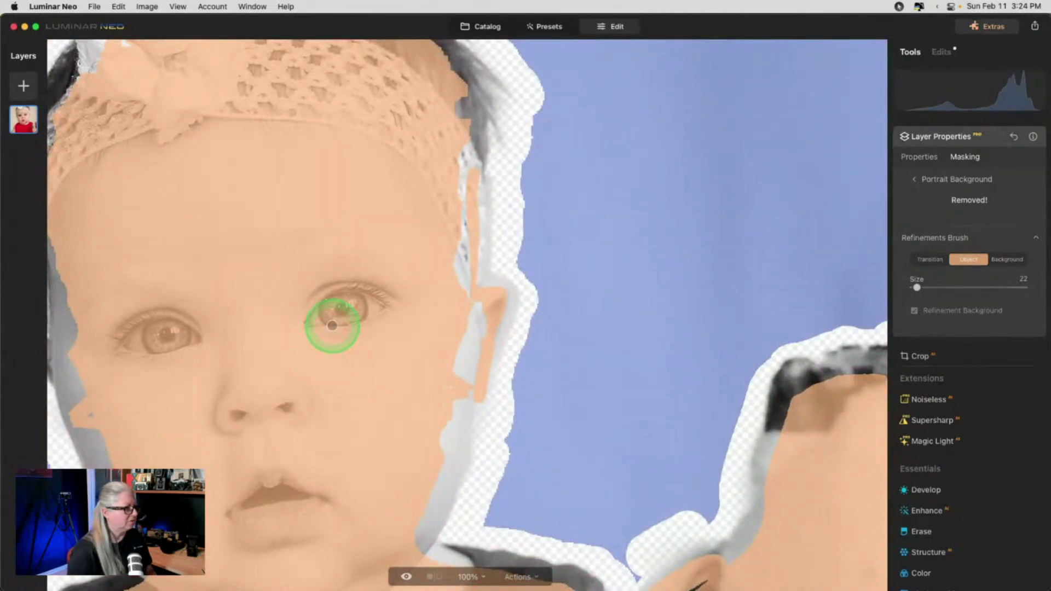
# Review the mask around the baby's head and shoulders, and view the cutout across the whole photo without the overlay.
pyautogui.scroll(2, 333, 325)
pyautogui.hscroll(-3, 332, 326)
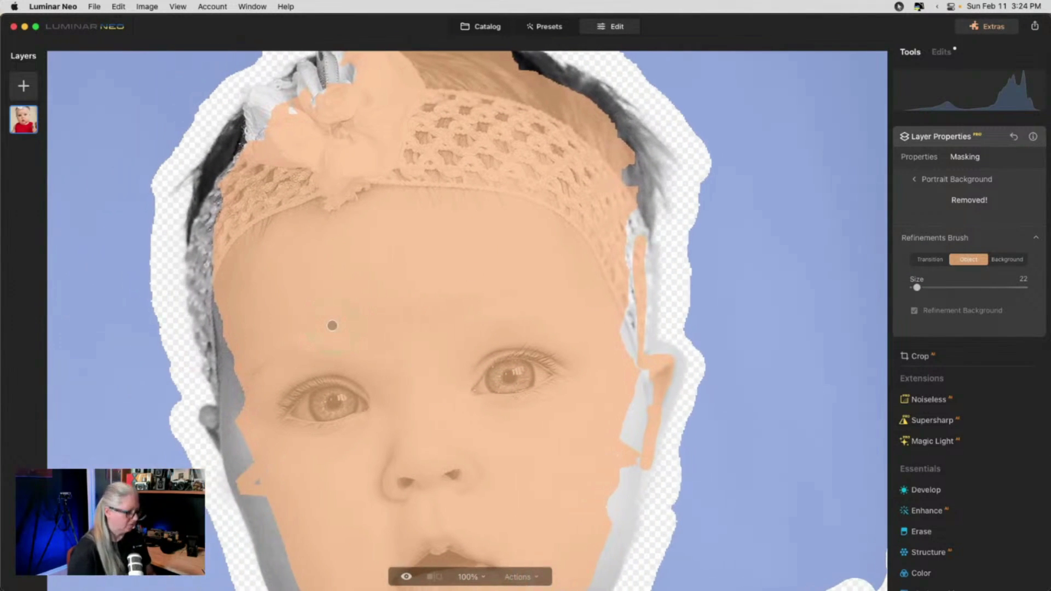
pyautogui.press('\\')
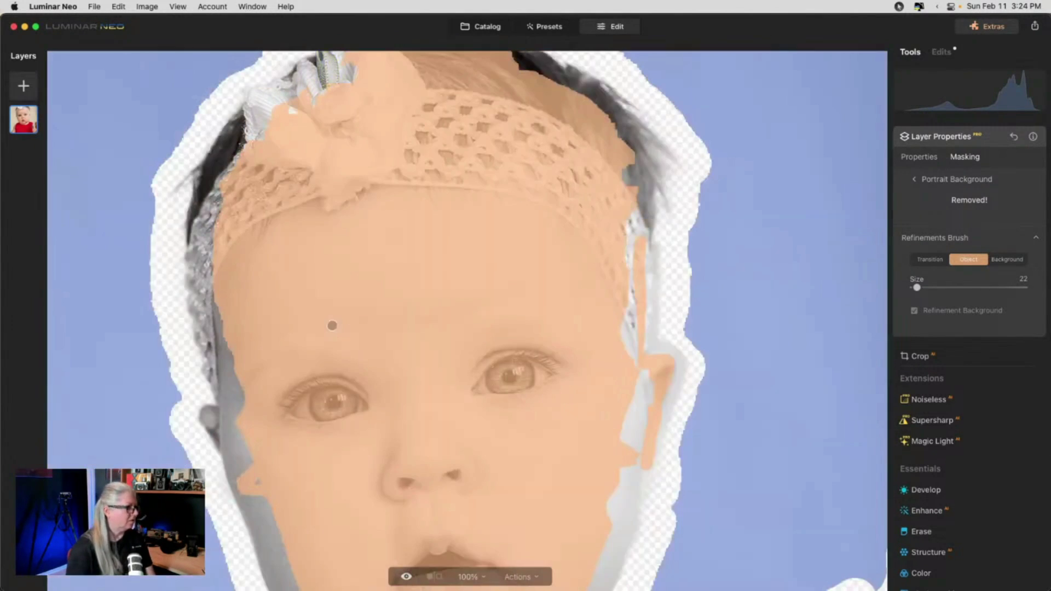
pyautogui.click(332, 326)
pyautogui.scroll(-12, 332, 326)
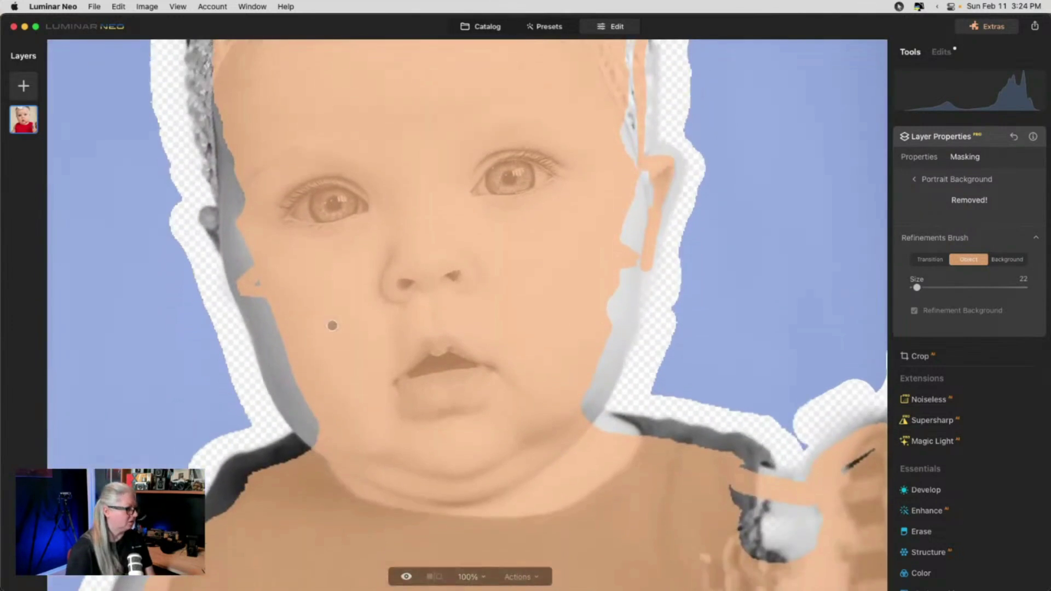
pyautogui.click(333, 326)
pyautogui.hscroll(-10, 333, 325)
pyautogui.scroll(-3, 332, 325)
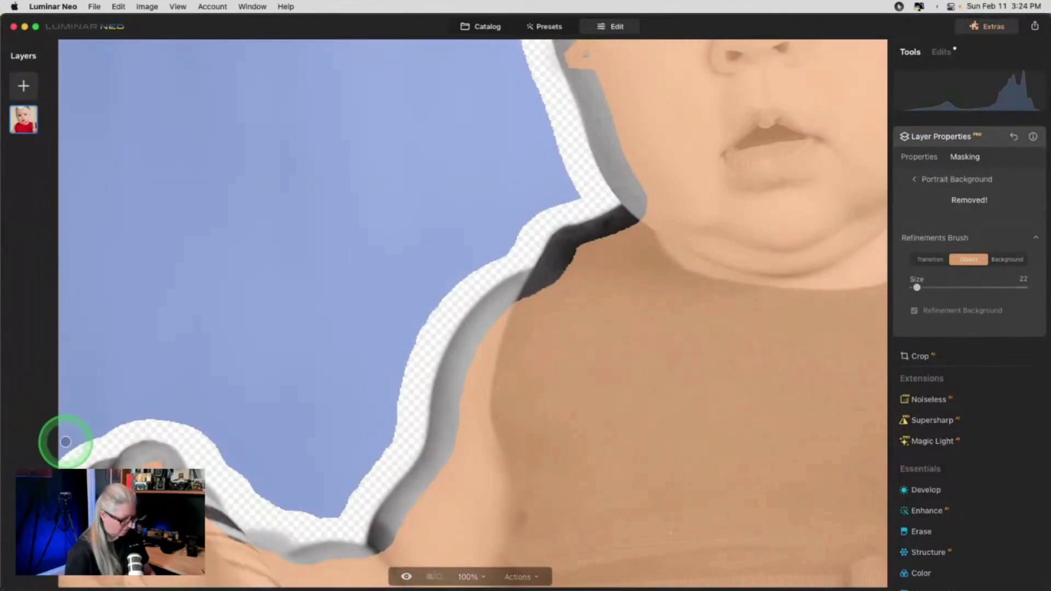
pyautogui.press('super+0')
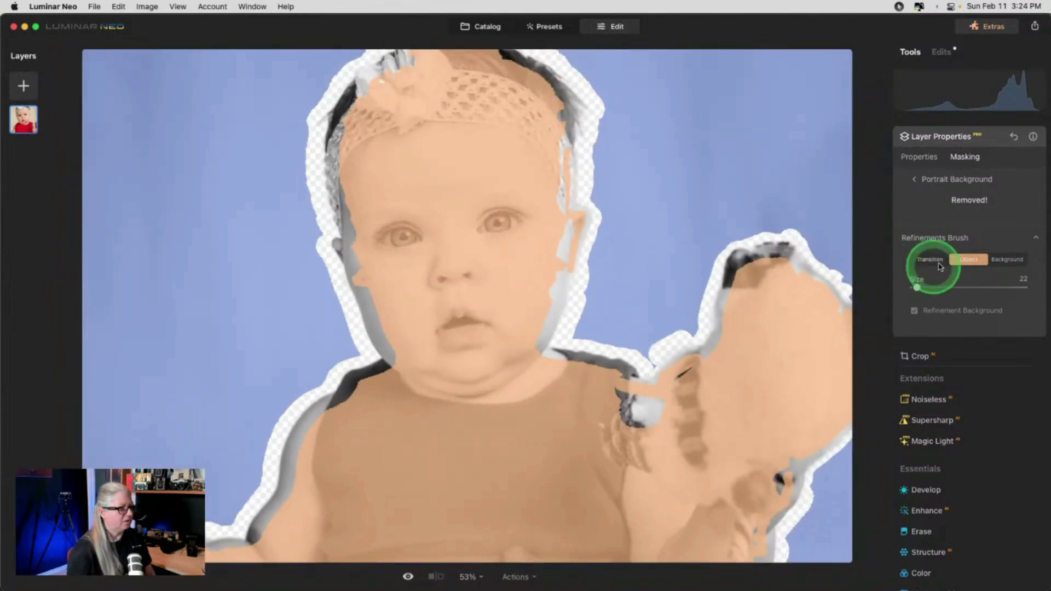
pyautogui.click(919, 159)
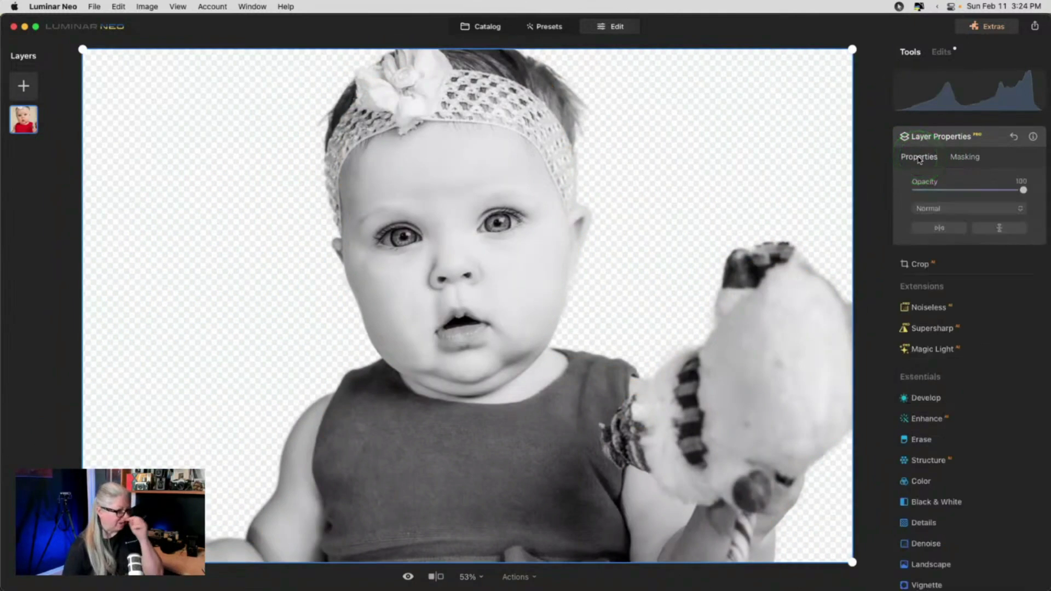
pyautogui.click(992, 140)
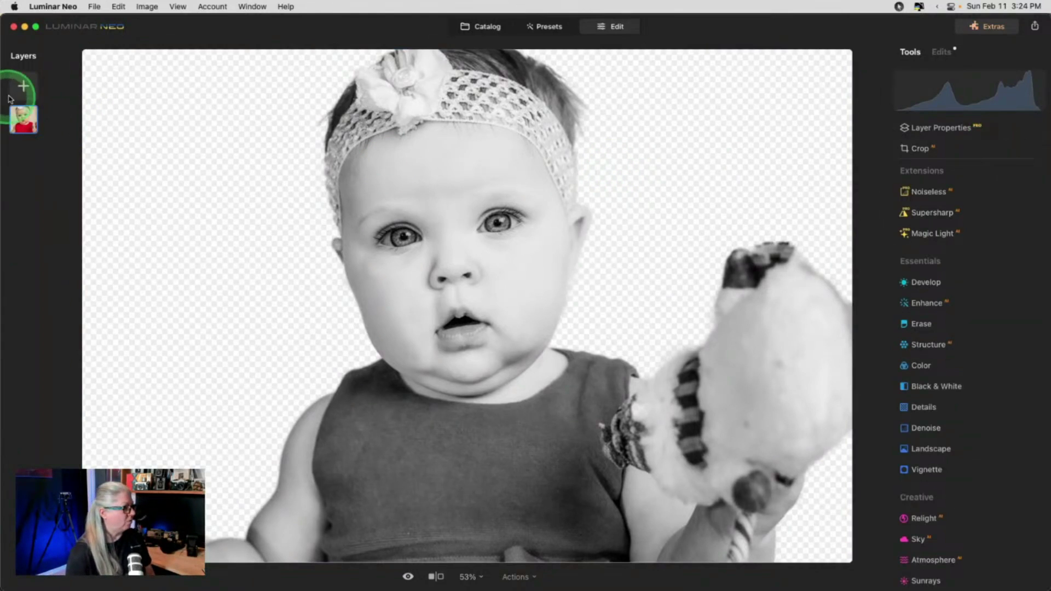
# Add the weathered plaster wall with exposed bricks from My Images as a new layer.
pyautogui.click(24, 86)
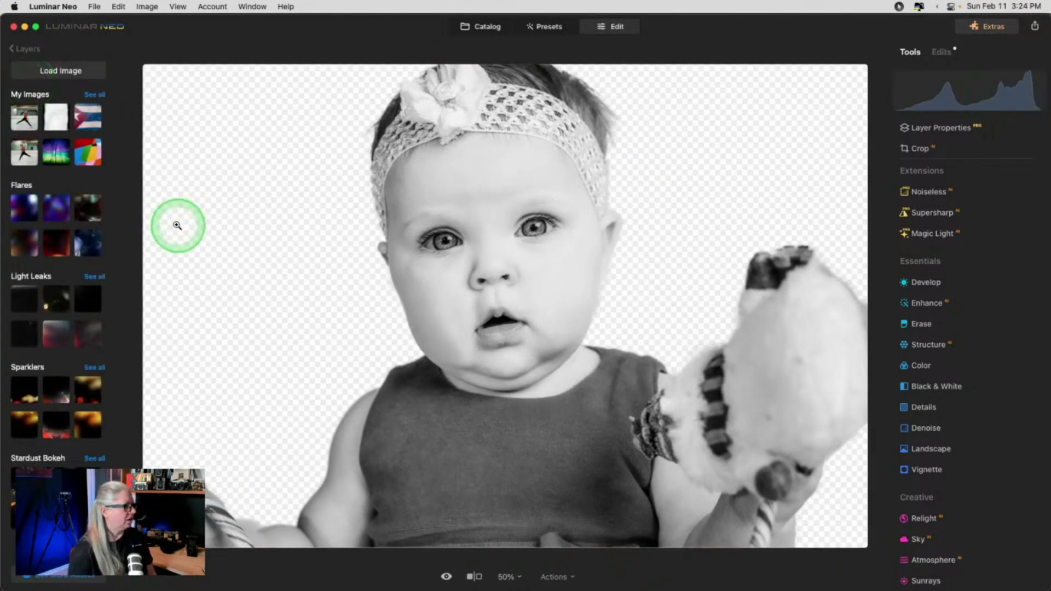
pyautogui.moveTo(137, 209); pyautogui.dragTo(100, 97)
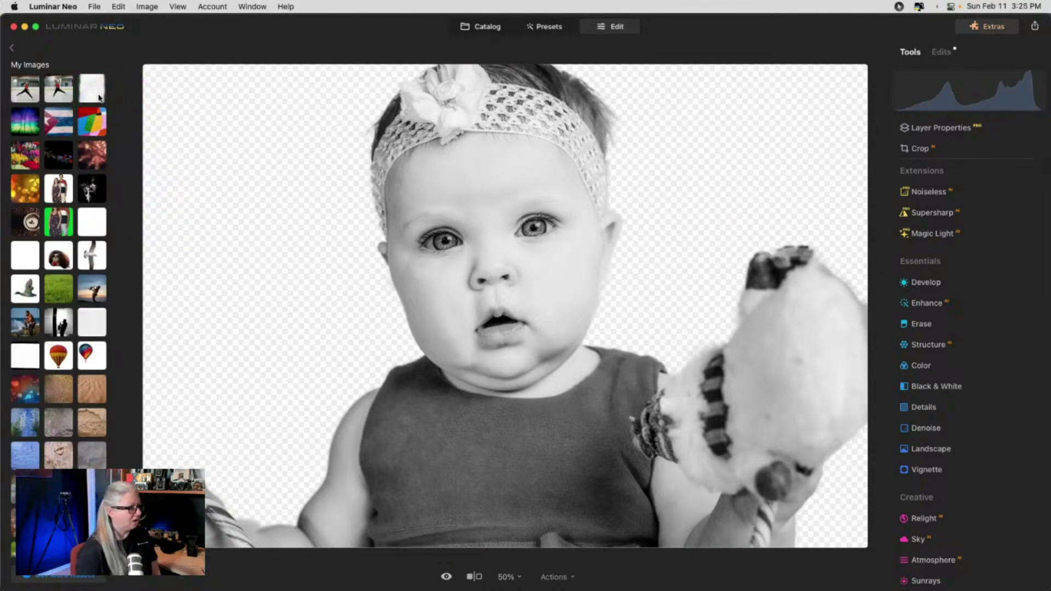
pyautogui.click(49, 187)
pyautogui.scroll(-8, 49, 187)
pyautogui.scroll(-8, 49, 187)
pyautogui.scroll(-9, 48, 187)
pyautogui.scroll(1, 49, 188)
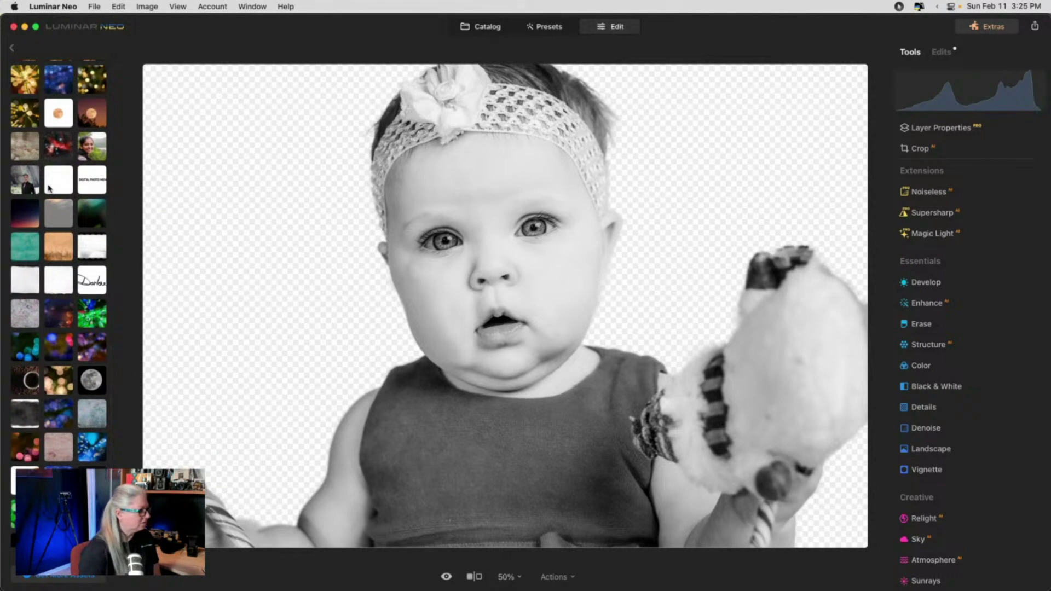
pyautogui.click(55, 192)
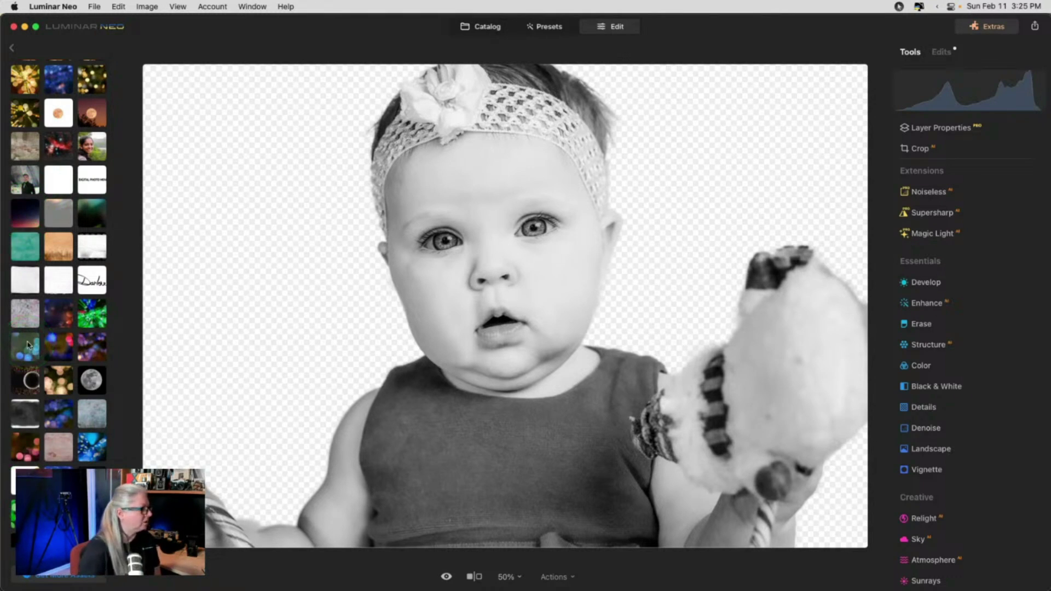
pyautogui.scroll(4, 27, 344)
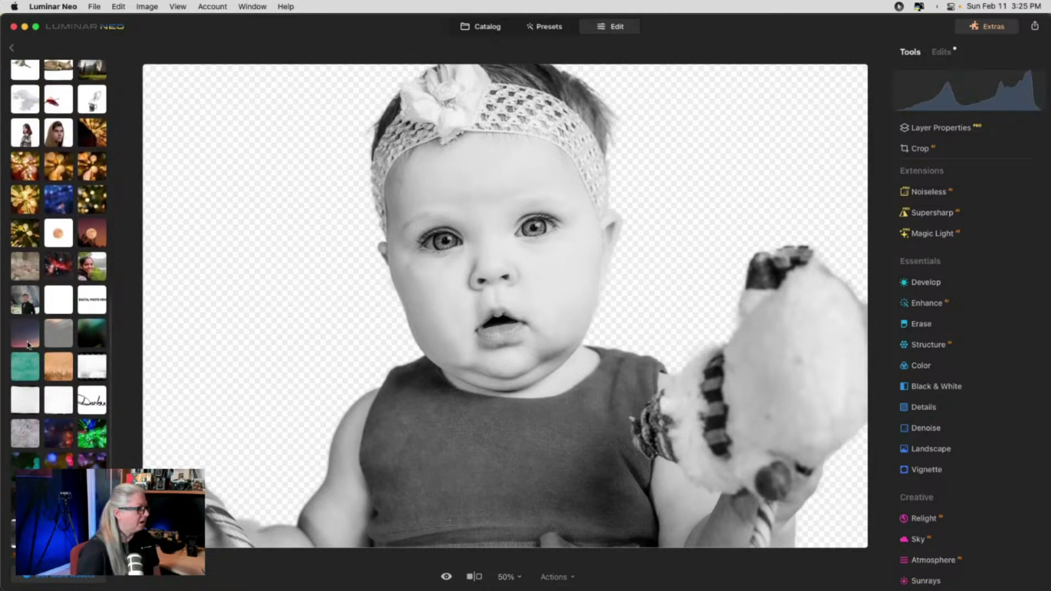
pyautogui.click(17, 270)
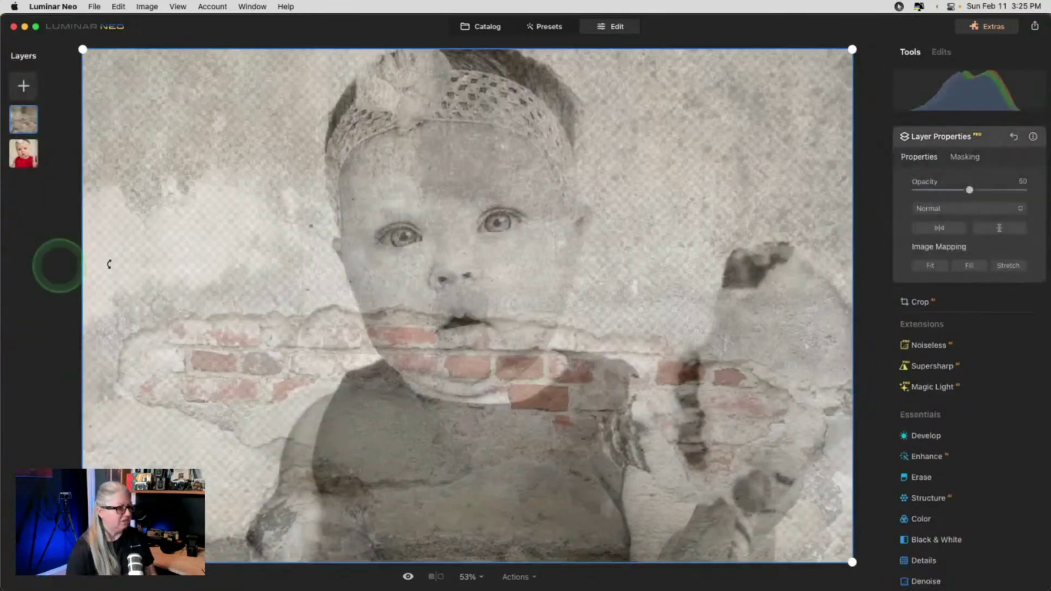
# Set the wall layer's opacity to 100 and move it beneath the baby layer.
pyautogui.moveTo(969, 189); pyautogui.dragTo(1025, 190)
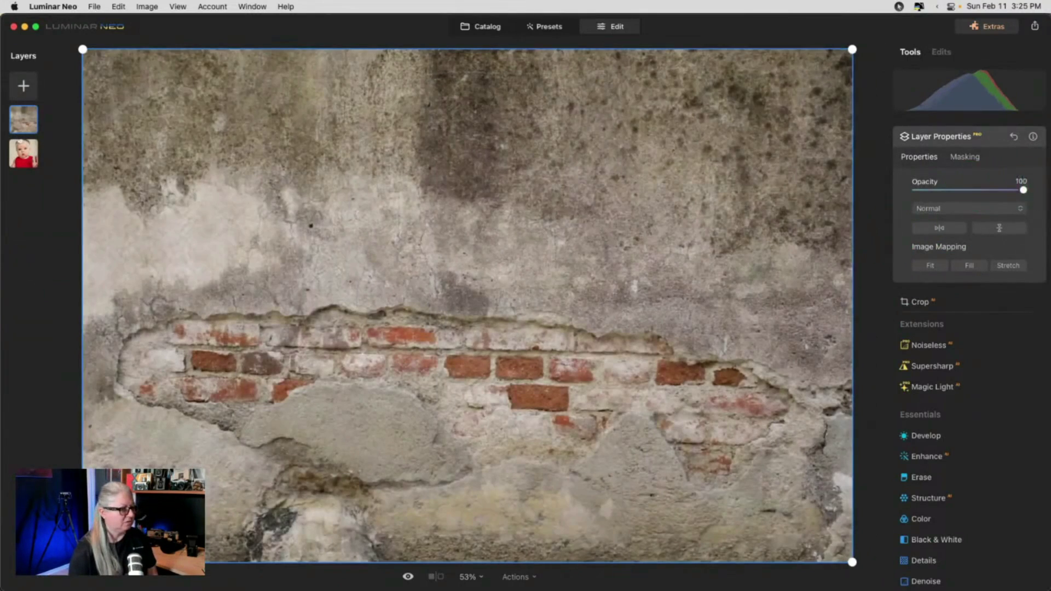
pyautogui.click(886, 209)
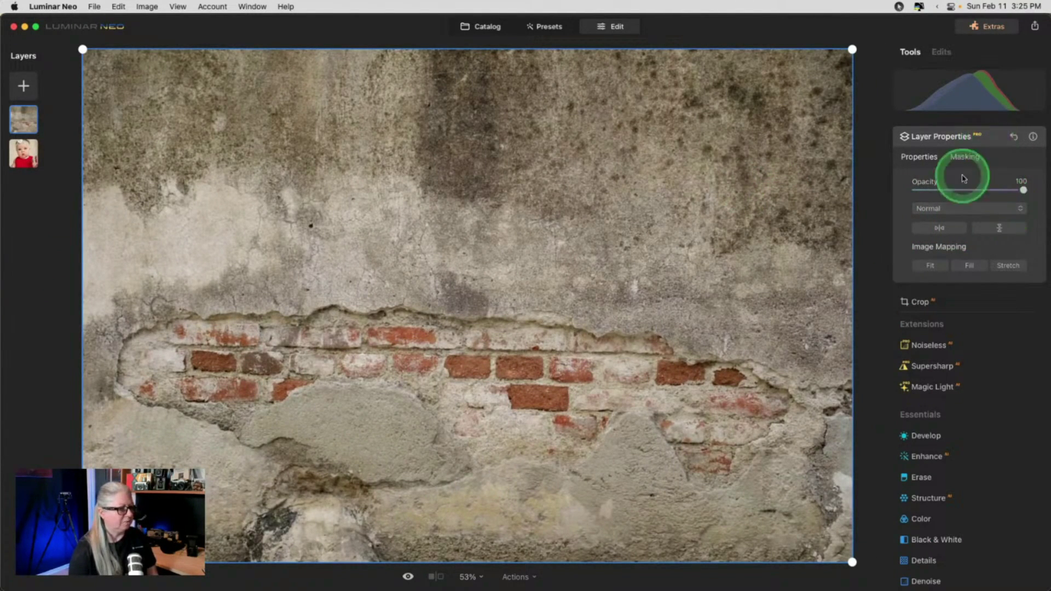
pyautogui.click(992, 137)
pyautogui.moveTo(26, 119); pyautogui.dragTo(30, 221)
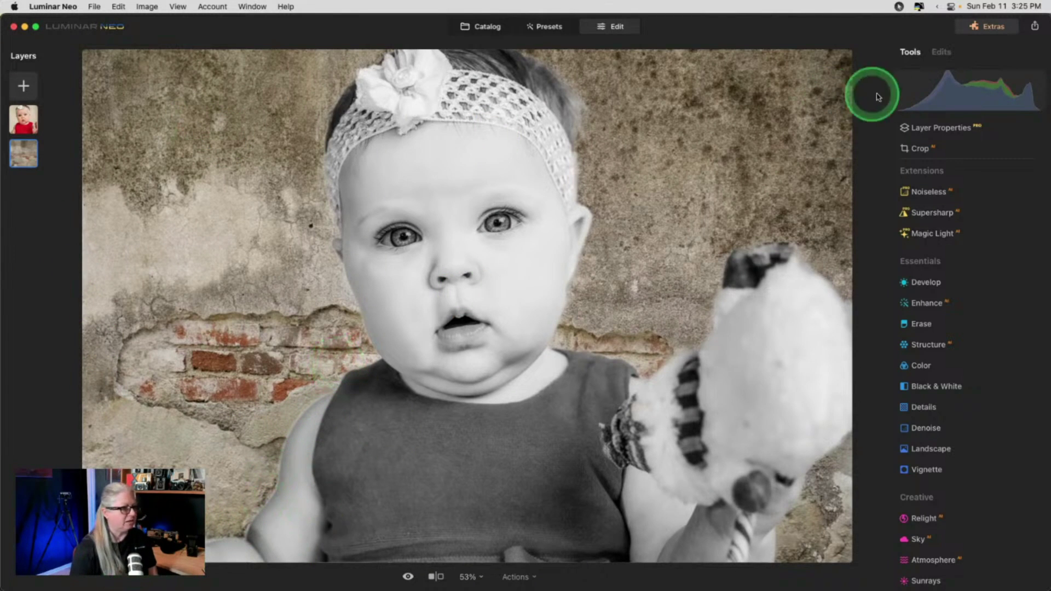
# Reopen the baby layer's portrait background refinement and brush transition at size 34 along the outer shoulder and arm edge opposite the toy.
pyautogui.click(23, 120)
pyautogui.click(954, 158)
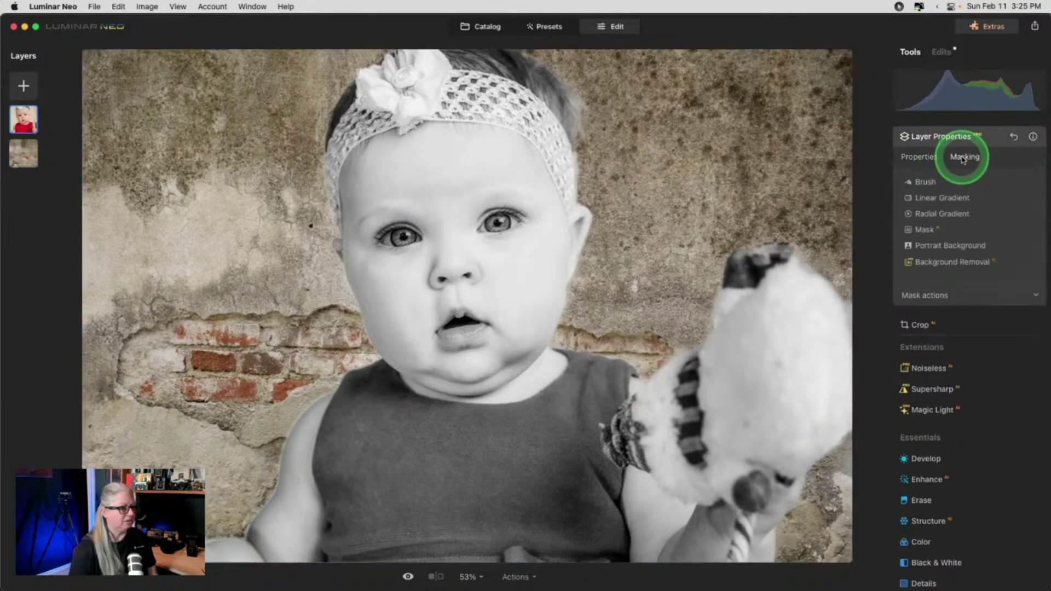
pyautogui.click(928, 246)
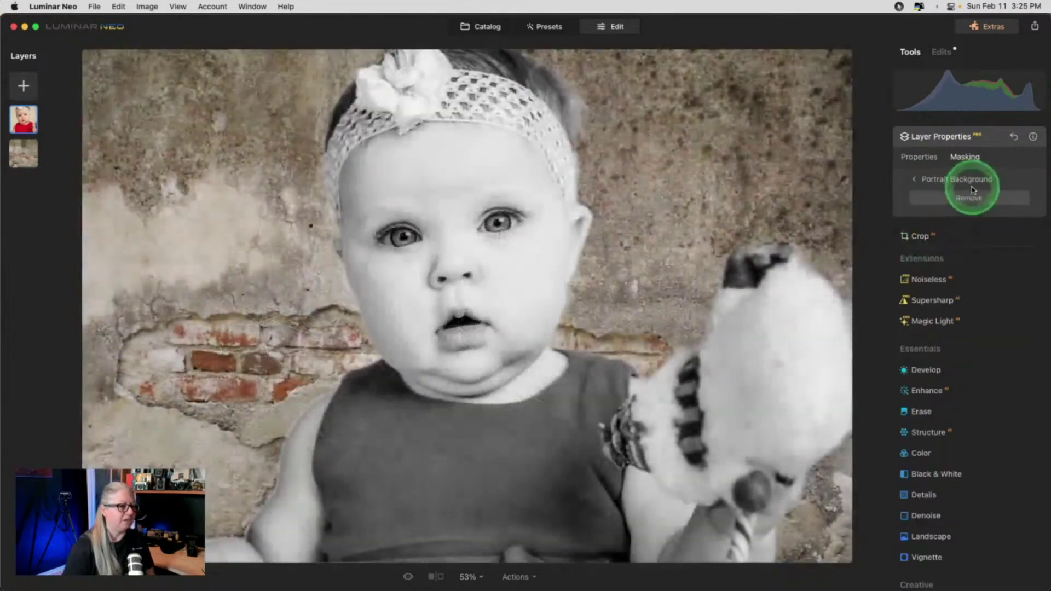
pyautogui.click(965, 200)
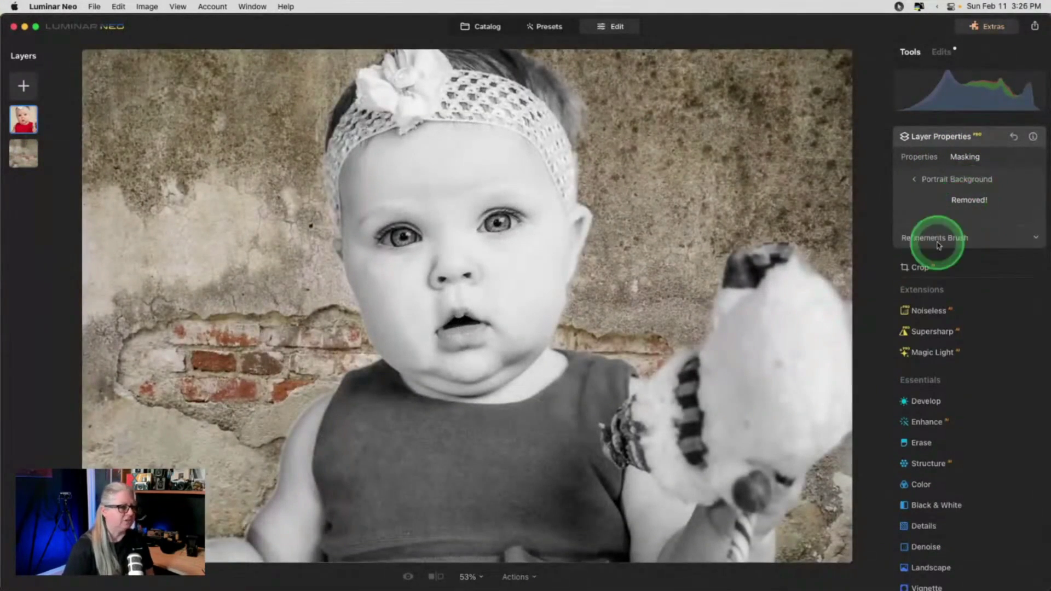
pyautogui.click(927, 239)
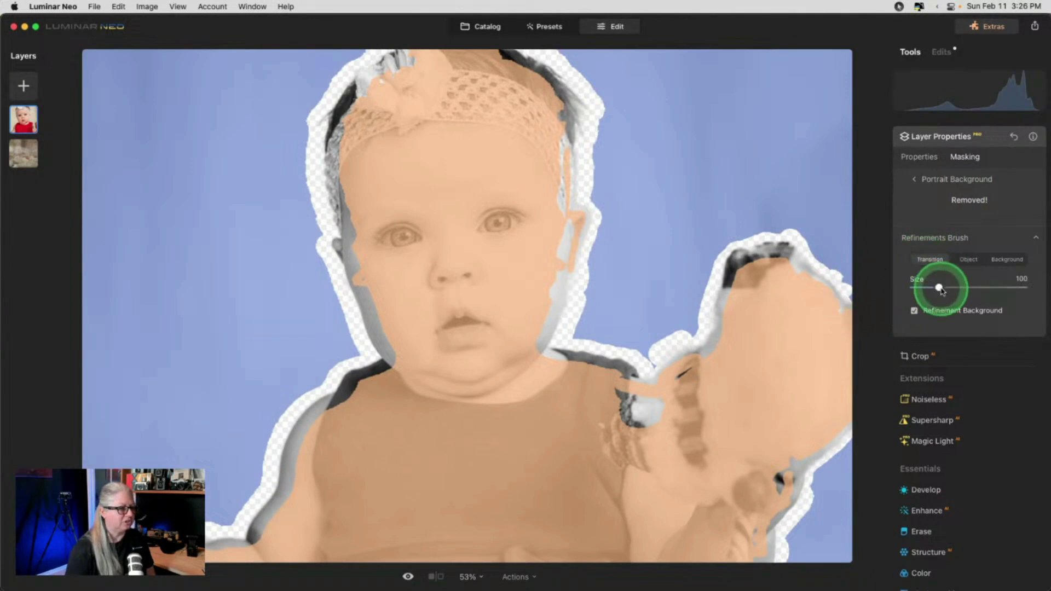
pyautogui.moveTo(938, 287); pyautogui.dragTo(920, 287)
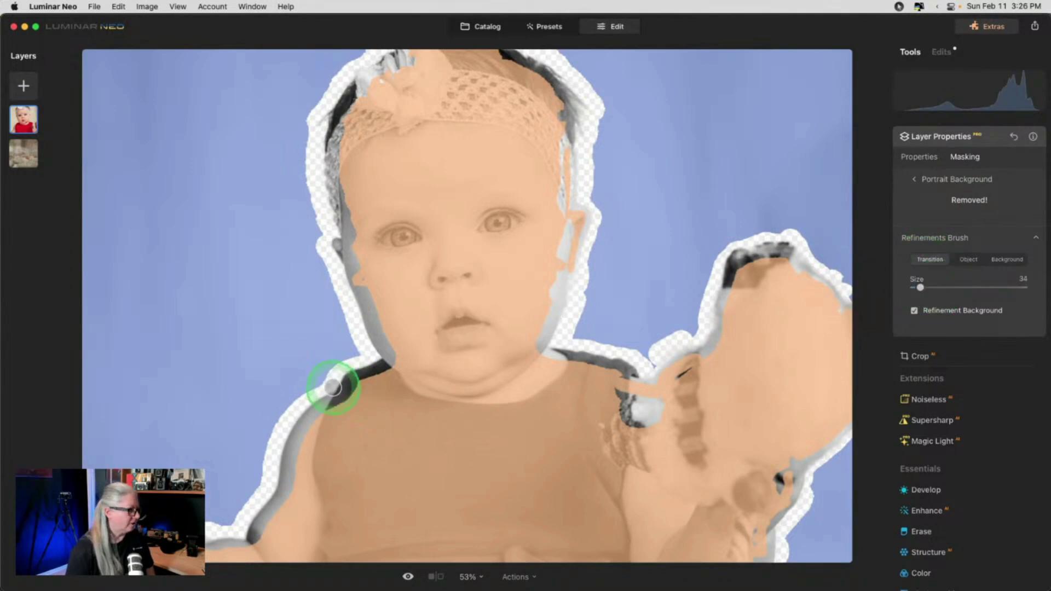
pyautogui.moveTo(328, 391); pyautogui.dragTo(306, 406)
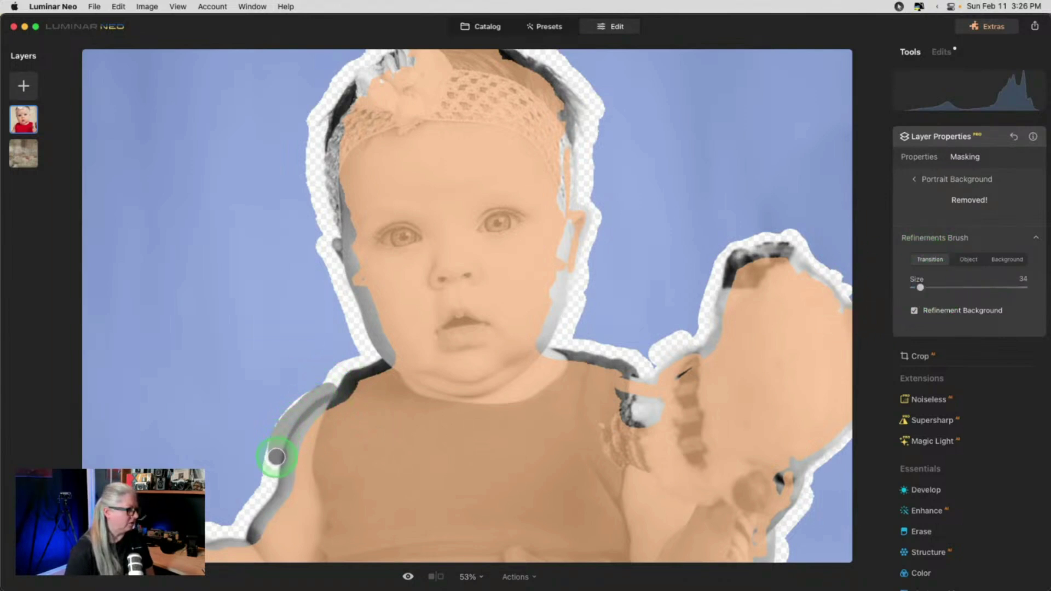
pyautogui.moveTo(249, 522); pyautogui.dragTo(221, 532)
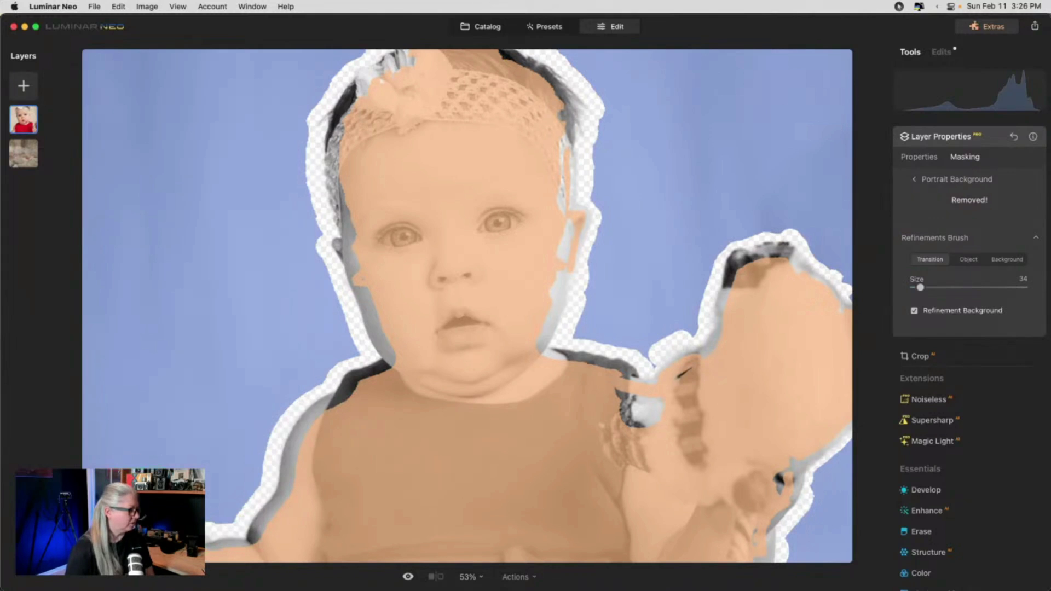
# Switch the refinement brush to Background, and close the portrait background refinement and the layer properties.
pyautogui.press('\\')
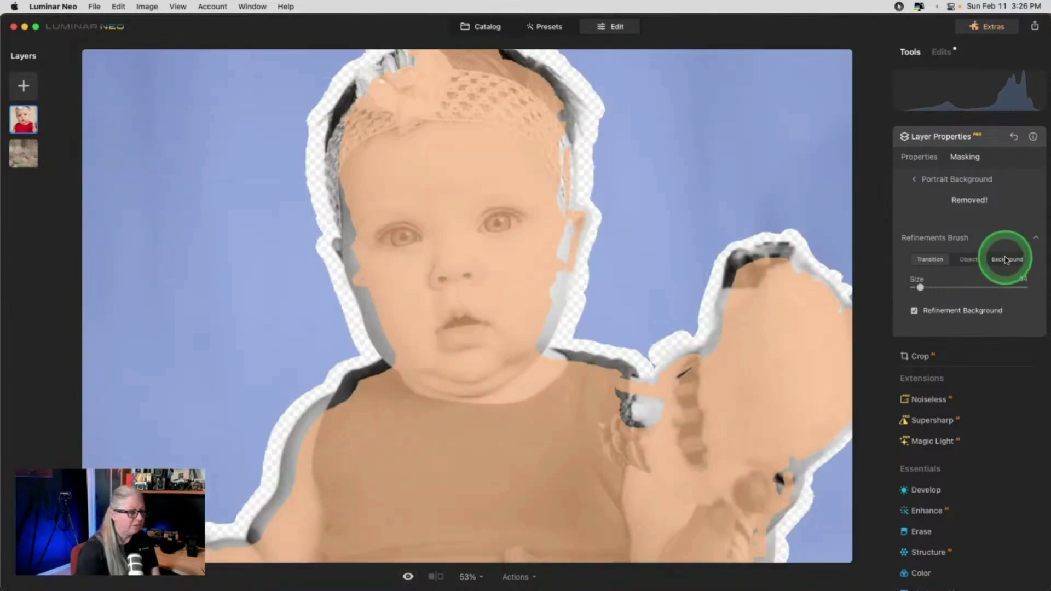
pyautogui.click(1010, 259)
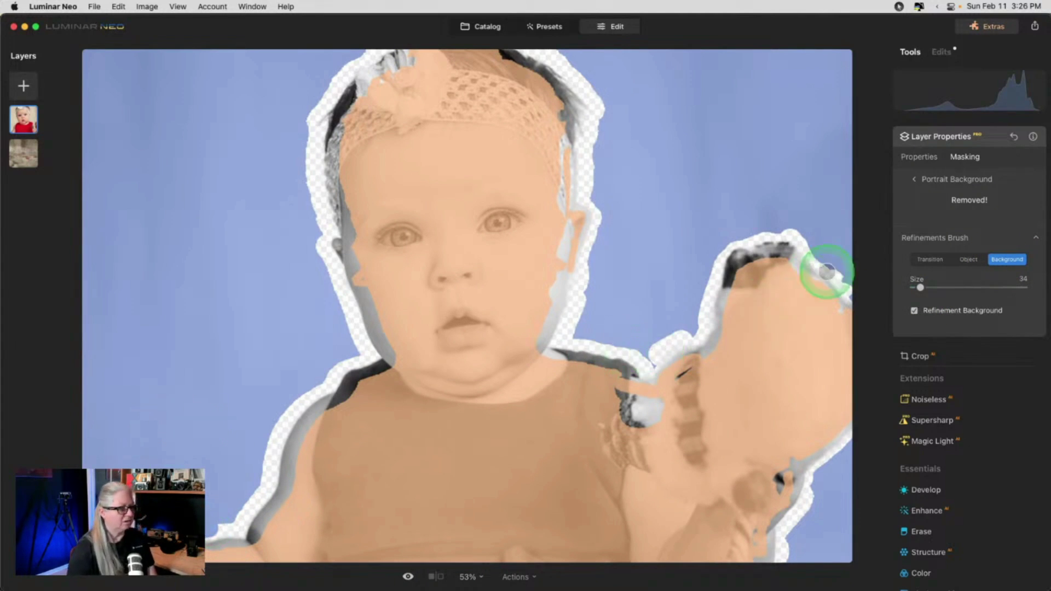
pyautogui.click(916, 238)
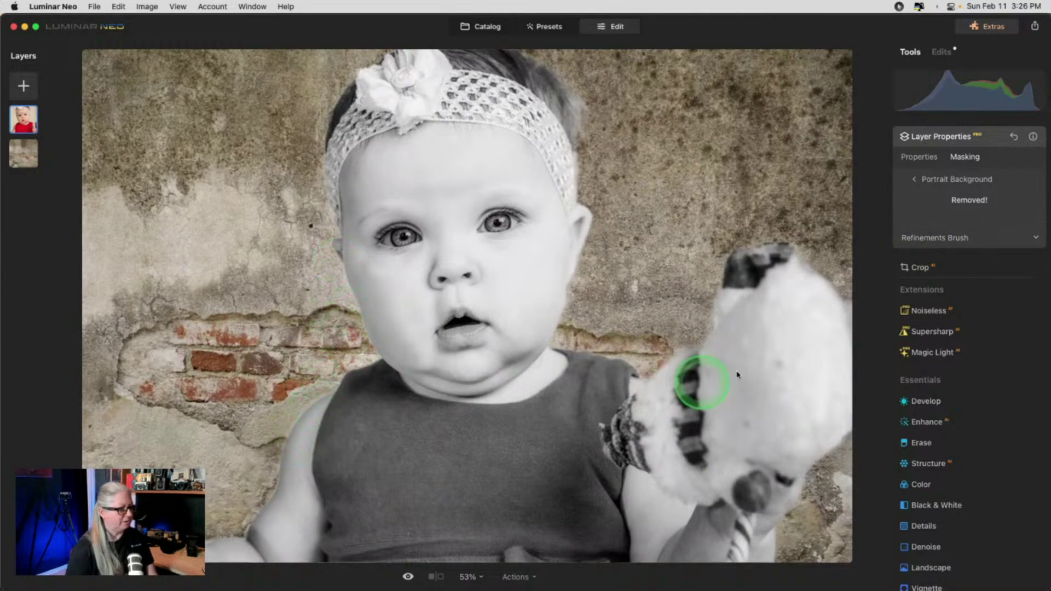
pyautogui.click(982, 140)
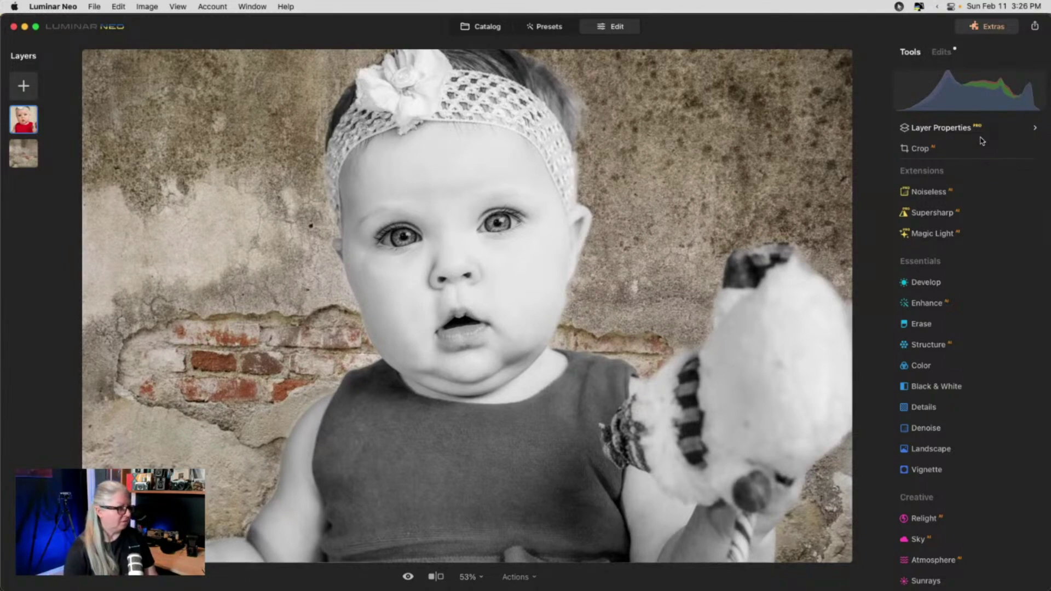
# Convert the wall layer to black and white and set its red luminance to -67.
pyautogui.click(24, 153)
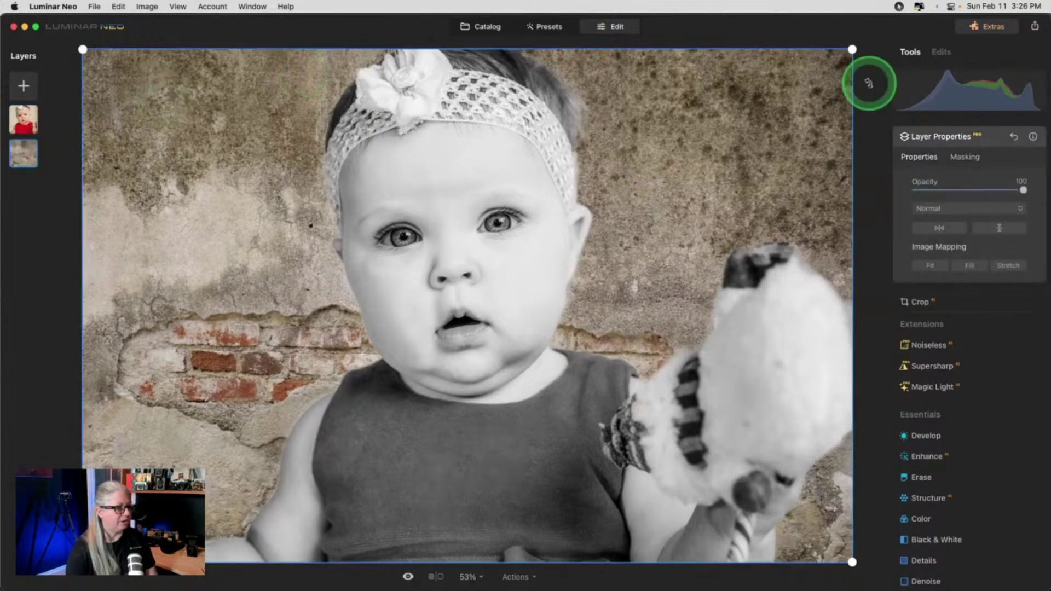
pyautogui.scroll(-5, 938, 378)
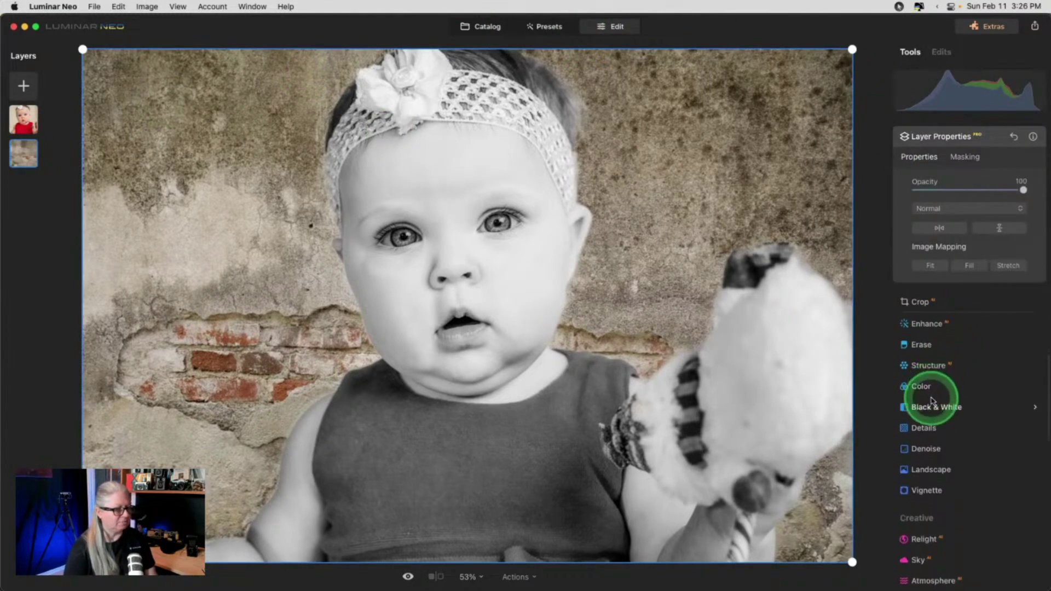
pyautogui.click(935, 407)
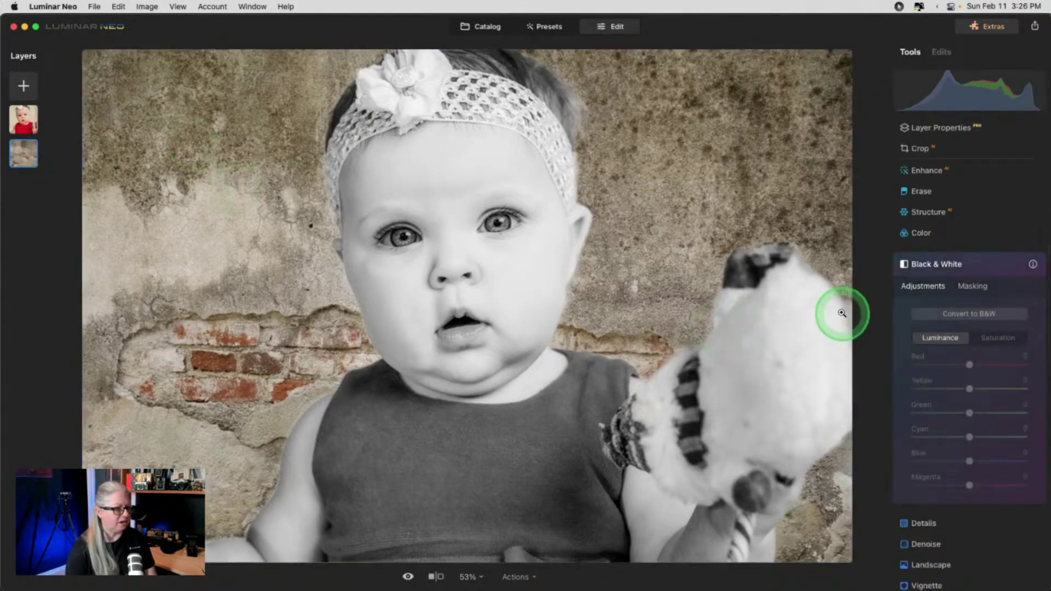
pyautogui.click(932, 309)
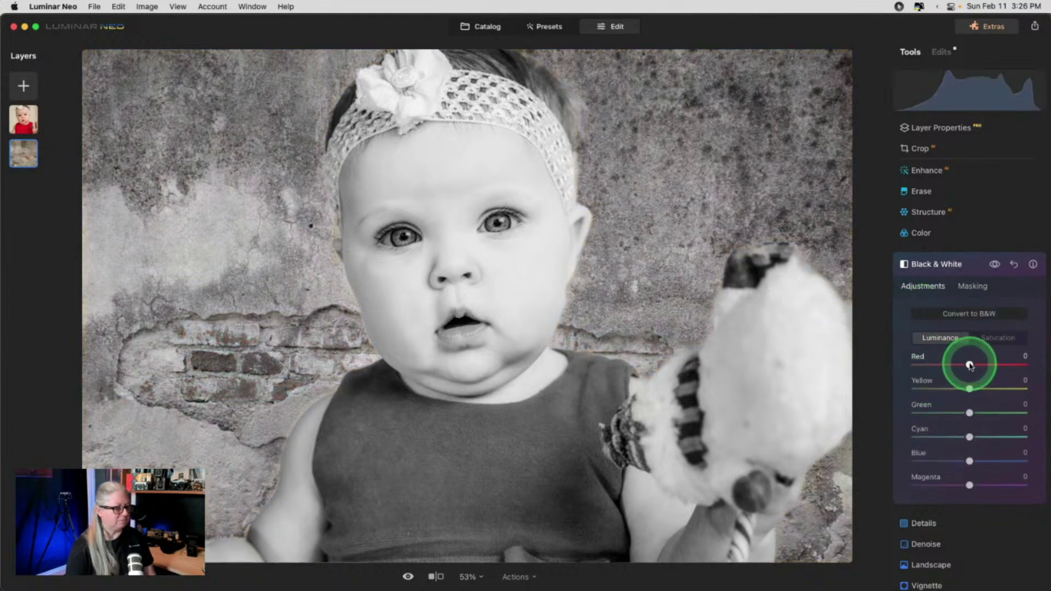
pyautogui.moveTo(970, 365); pyautogui.dragTo(924, 363)
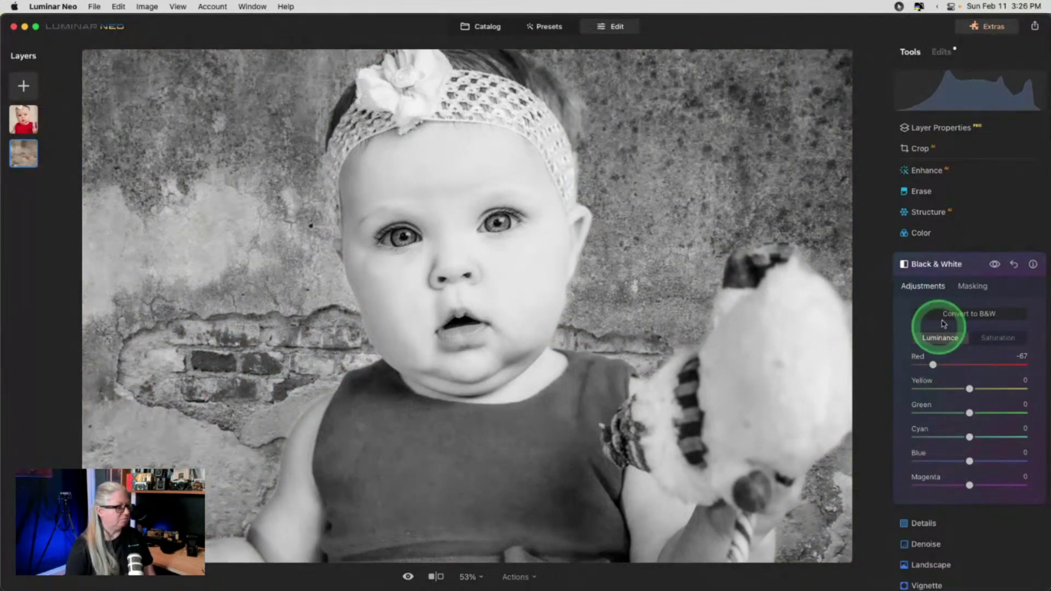
pyautogui.click(970, 264)
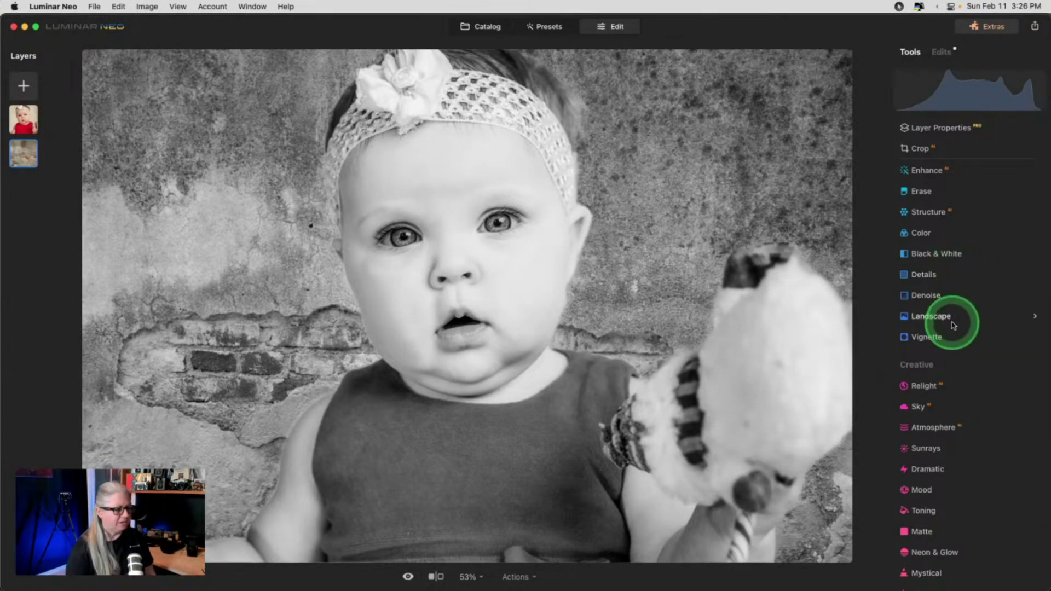
# Apply a Gaussian blur with an amount of 15 to the wall layer.
pyautogui.scroll(-5, 958, 321)
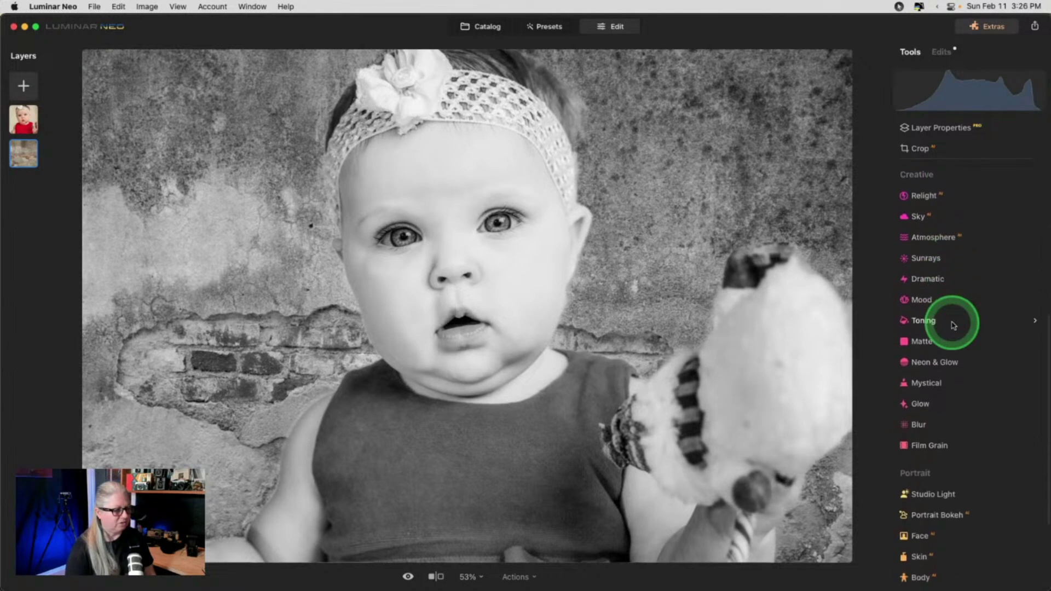
pyautogui.click(917, 424)
pyautogui.scroll(-4, 933, 337)
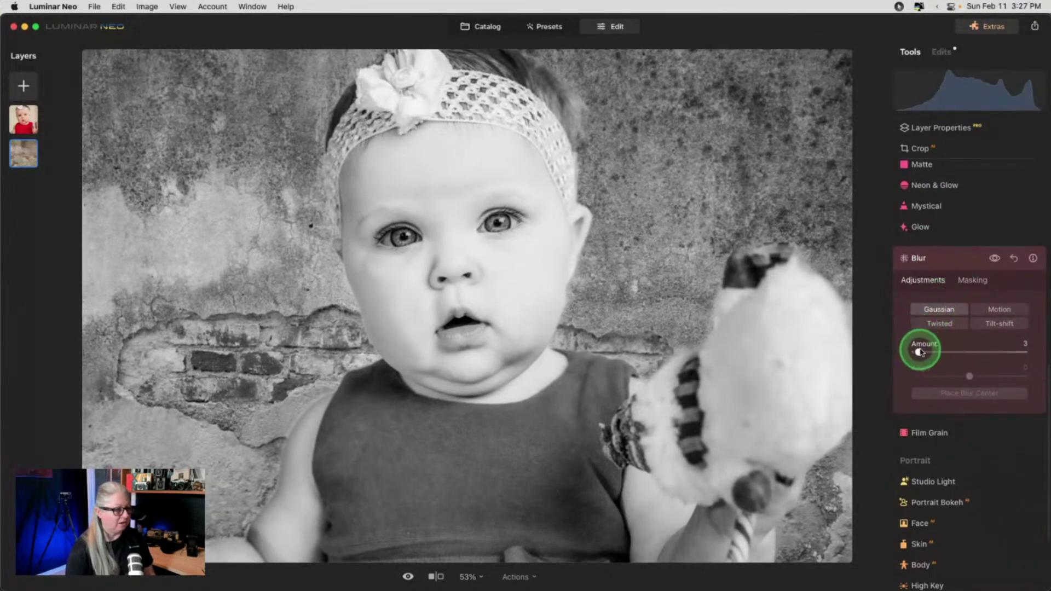
pyautogui.moveTo(923, 351); pyautogui.dragTo(934, 352)
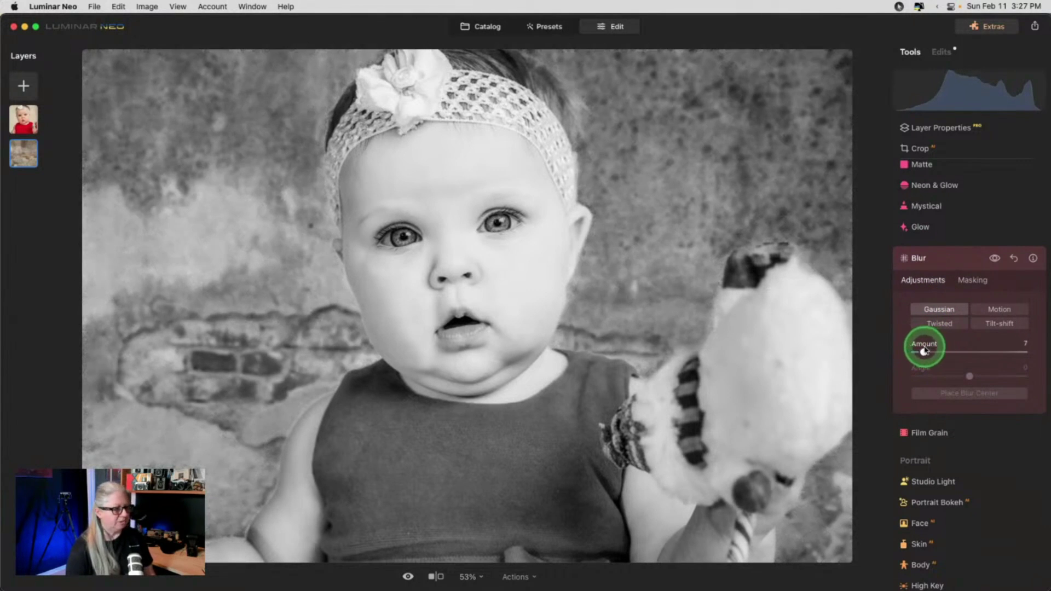
pyautogui.moveTo(926, 351); pyautogui.dragTo(930, 351)
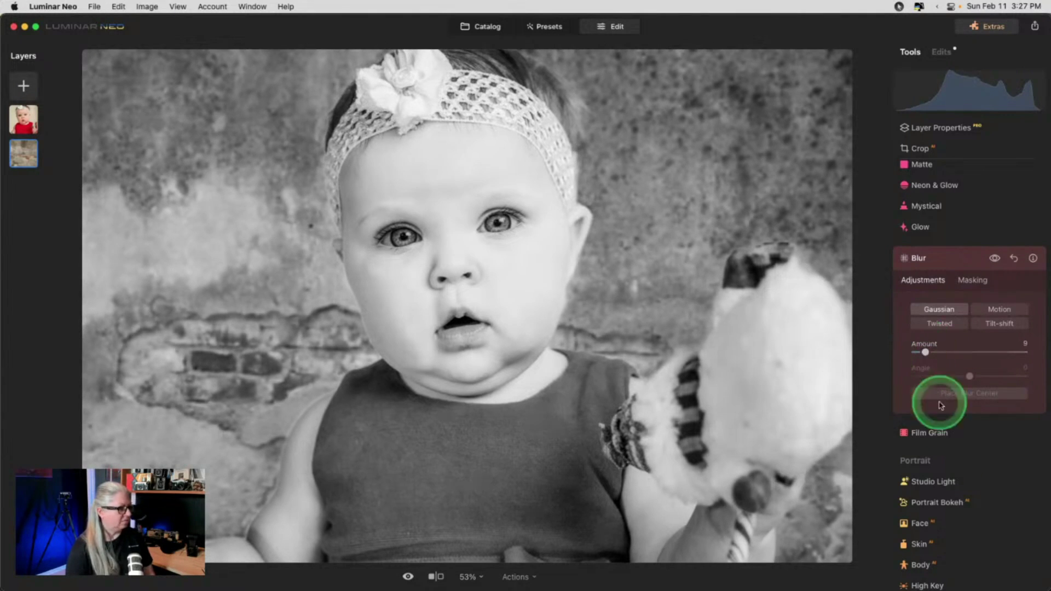
pyautogui.click(960, 474)
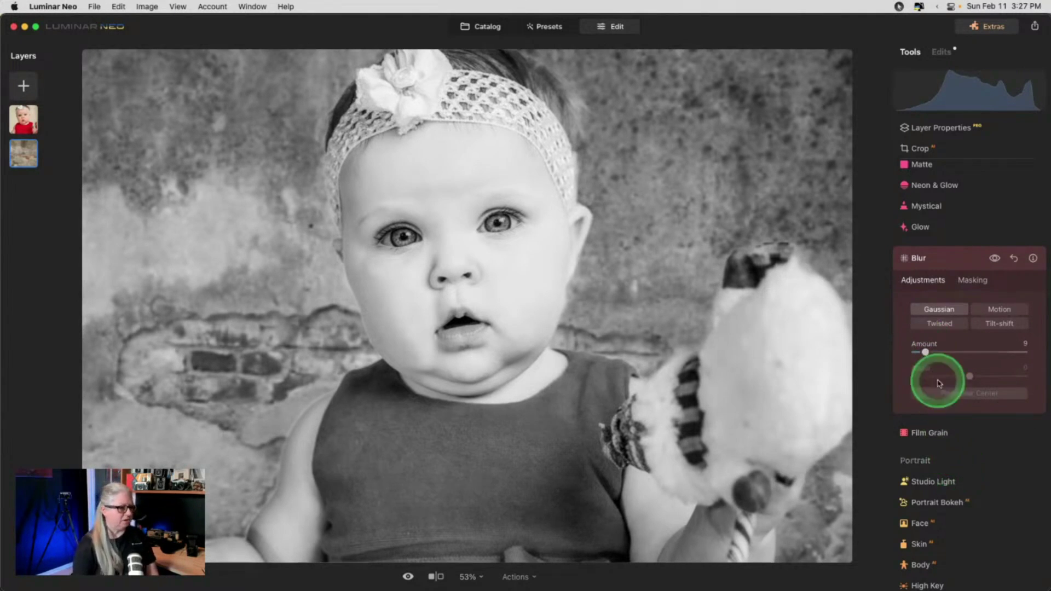
pyautogui.moveTo(926, 352); pyautogui.dragTo(939, 352)
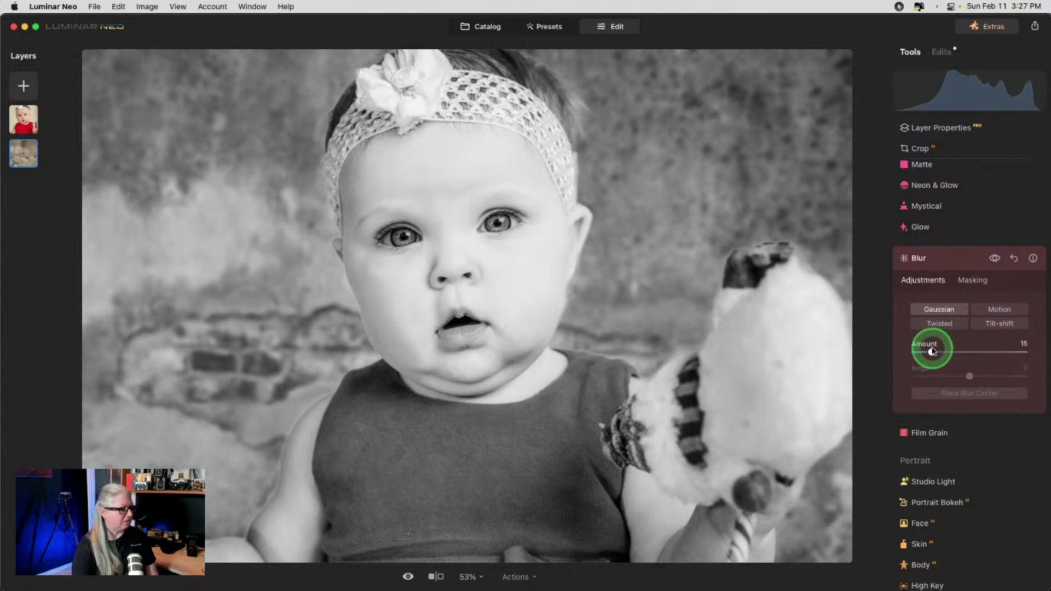
pyautogui.click(947, 258)
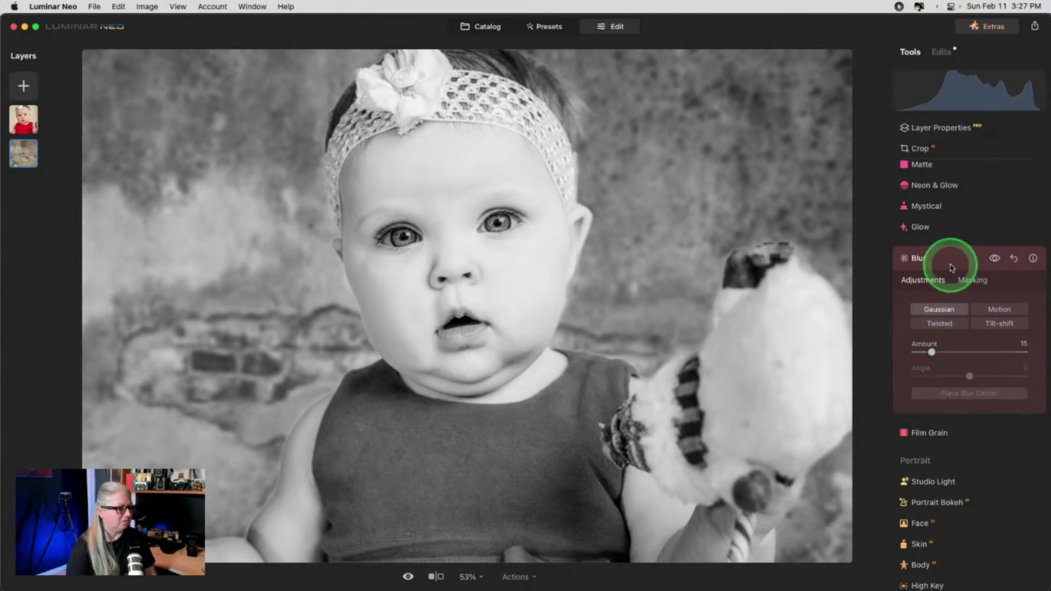
# Enlarge the wall layer beyond the photo's edges and shift it sideways so the exposed bricks sit beside the baby's shoulder.
pyautogui.click(936, 129)
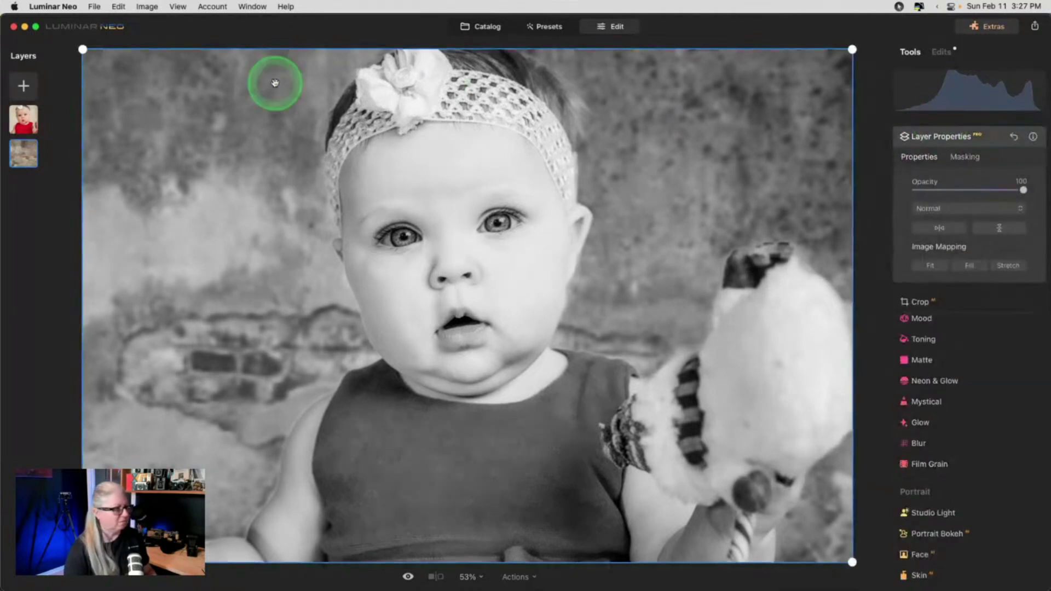
pyautogui.moveTo(81, 53); pyautogui.dragTo(8, 5)
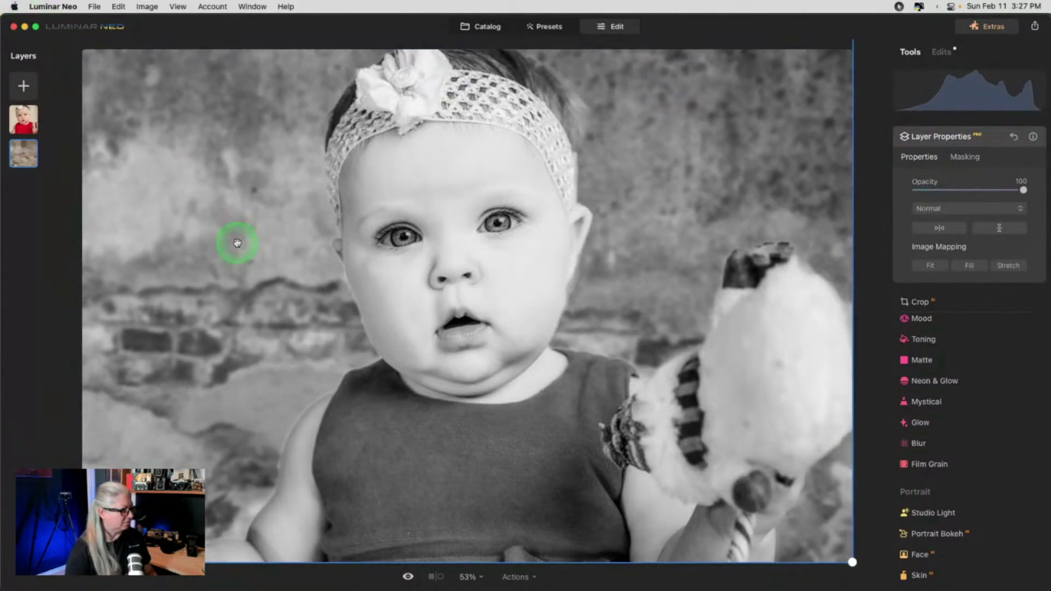
pyautogui.moveTo(241, 247); pyautogui.dragTo(287, 245)
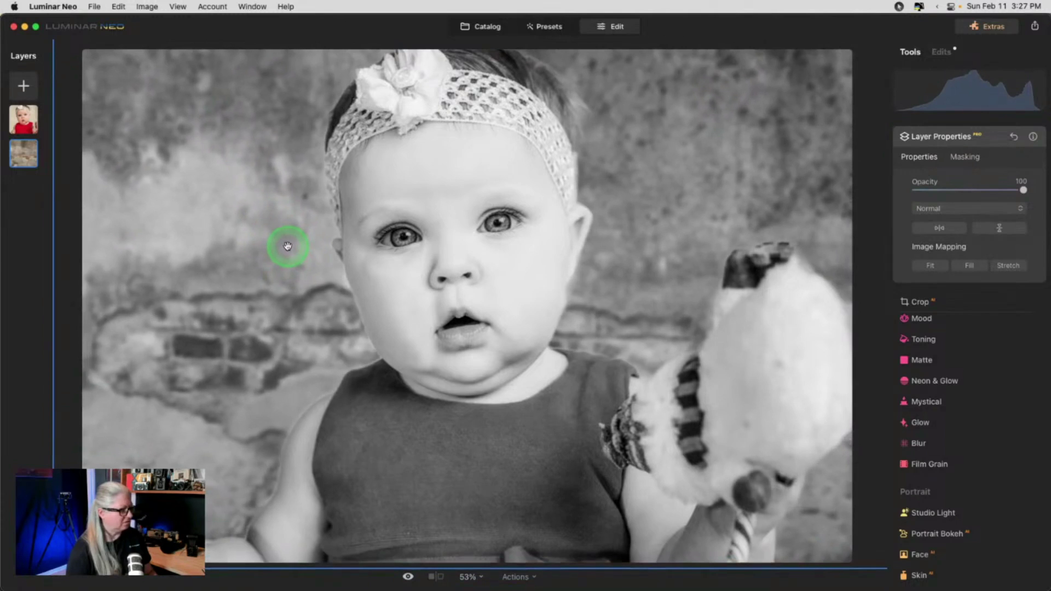
# Try flipping the wall layer horizontally and inspect the result at 100% zoom.
pyautogui.click(940, 227)
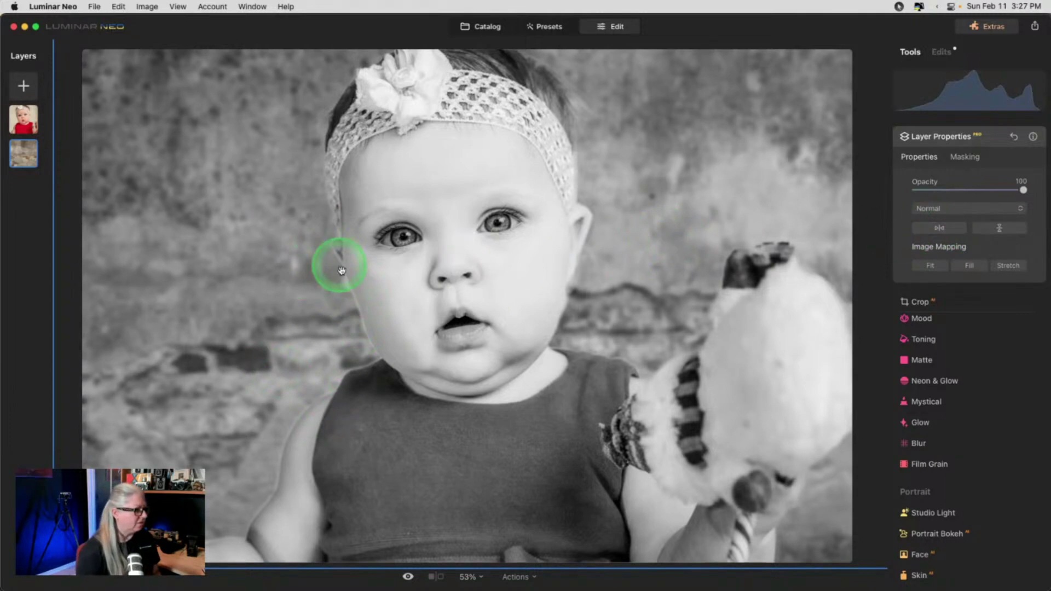
pyautogui.doubleClick(327, 304)
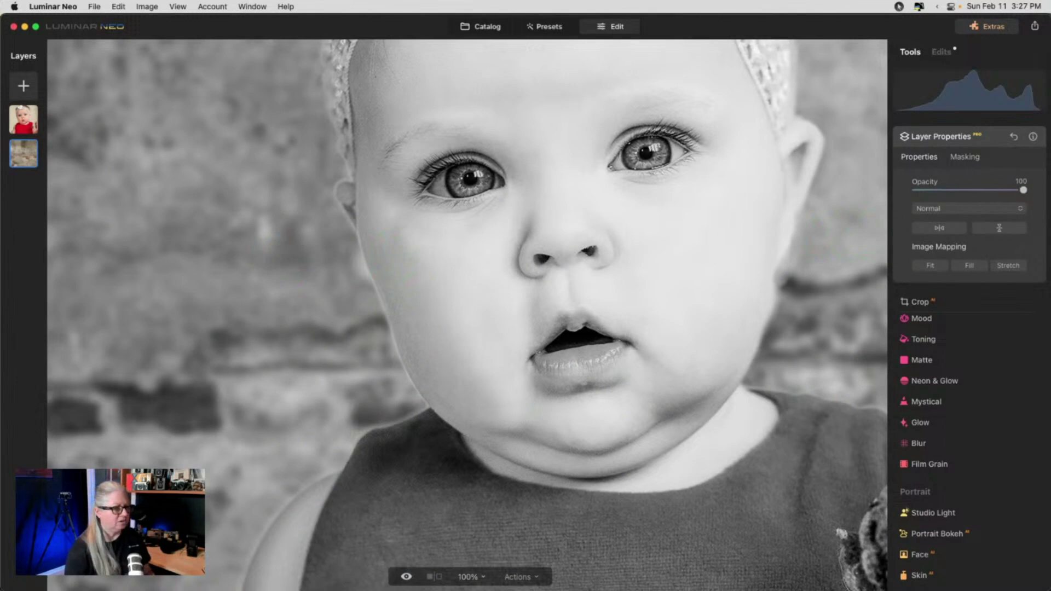
pyautogui.doubleClick(601, 278)
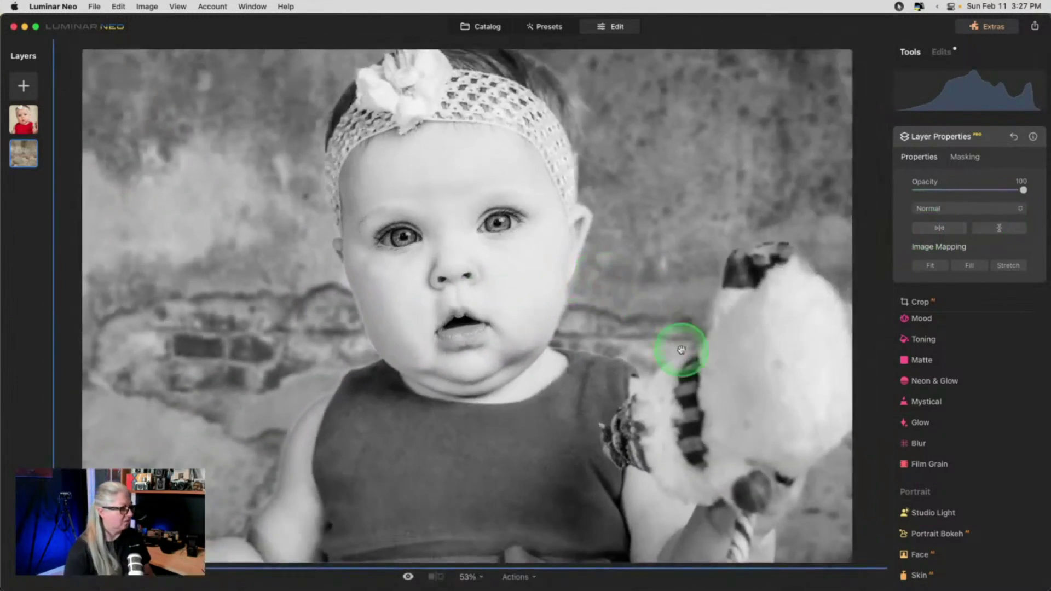
pyautogui.click(987, 138)
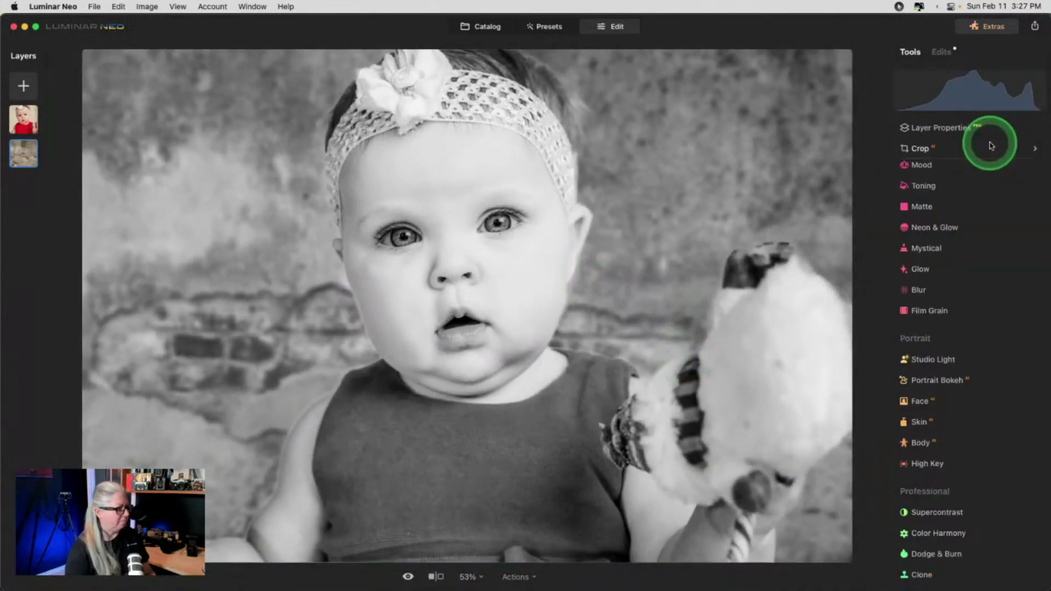
# Brighten the wall layer in Develop with exposure 0.51 and shadows 29.
pyautogui.scroll(5, 931, 303)
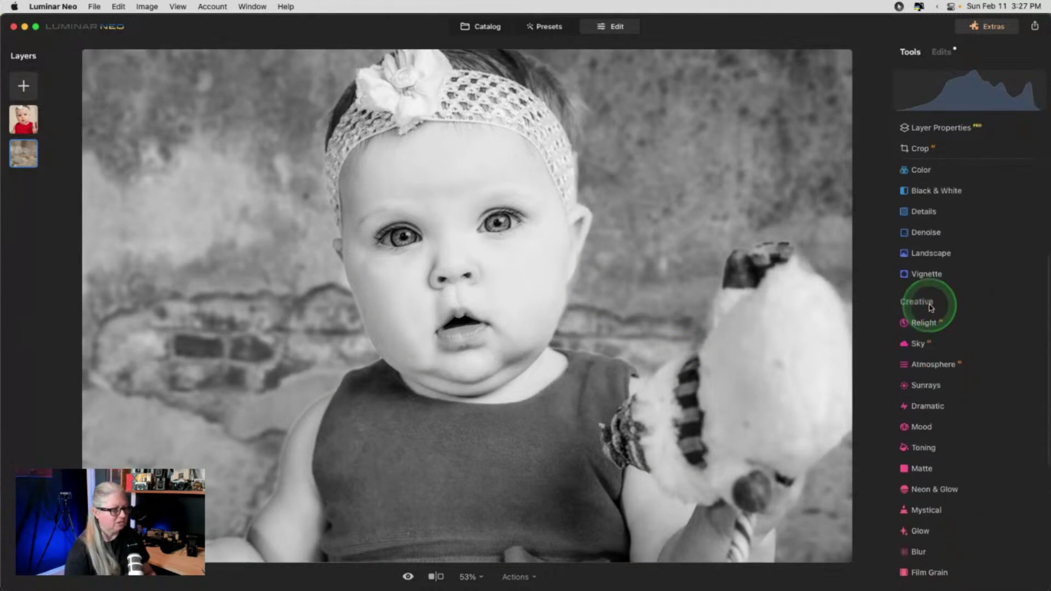
pyautogui.scroll(4, 931, 308)
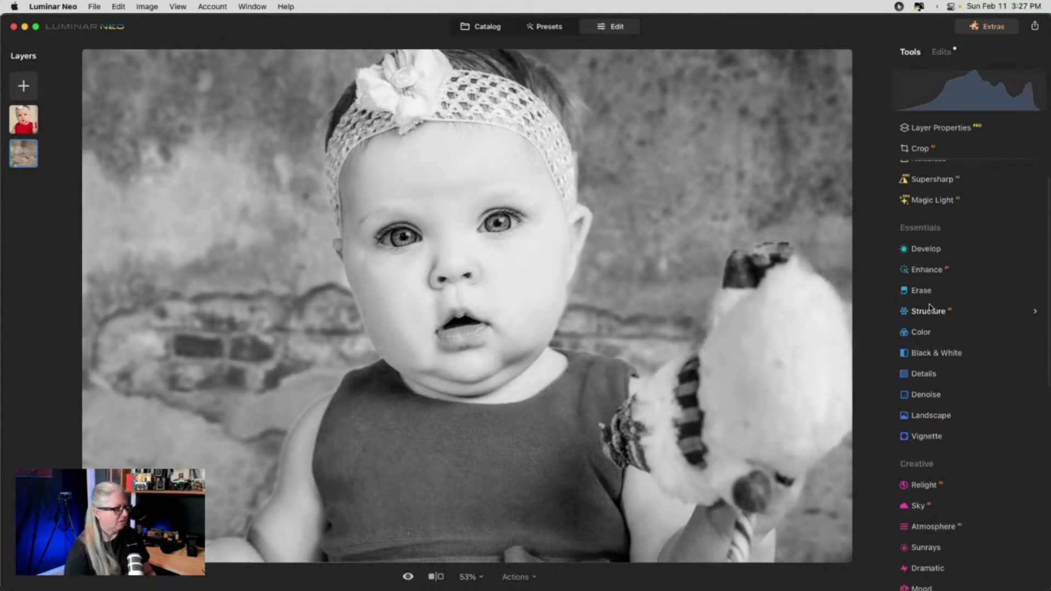
pyautogui.click(940, 254)
pyautogui.moveTo(970, 248); pyautogui.dragTo(975, 249)
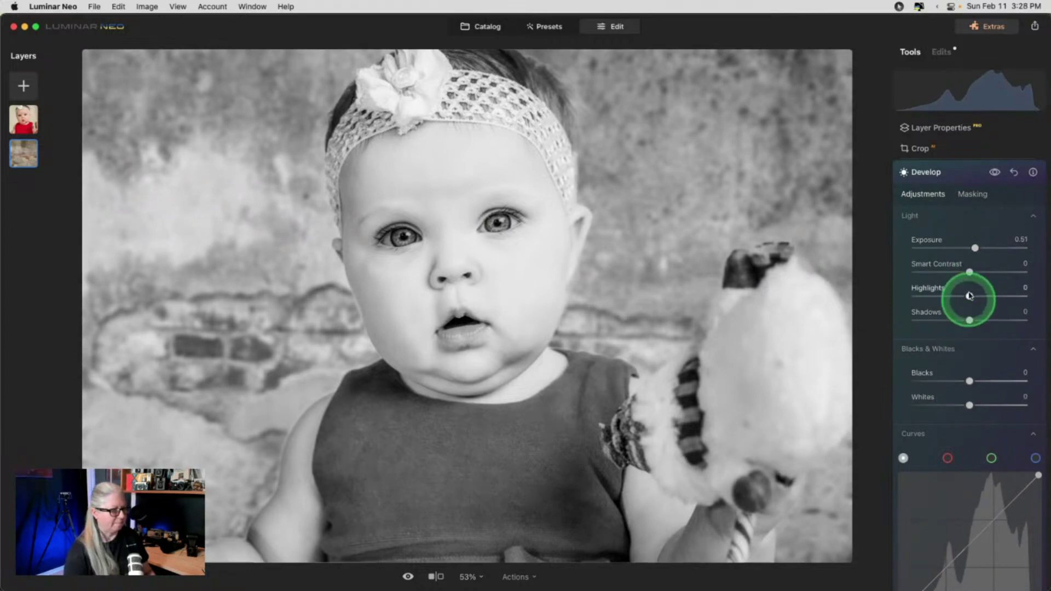
pyautogui.moveTo(969, 319); pyautogui.dragTo(986, 321)
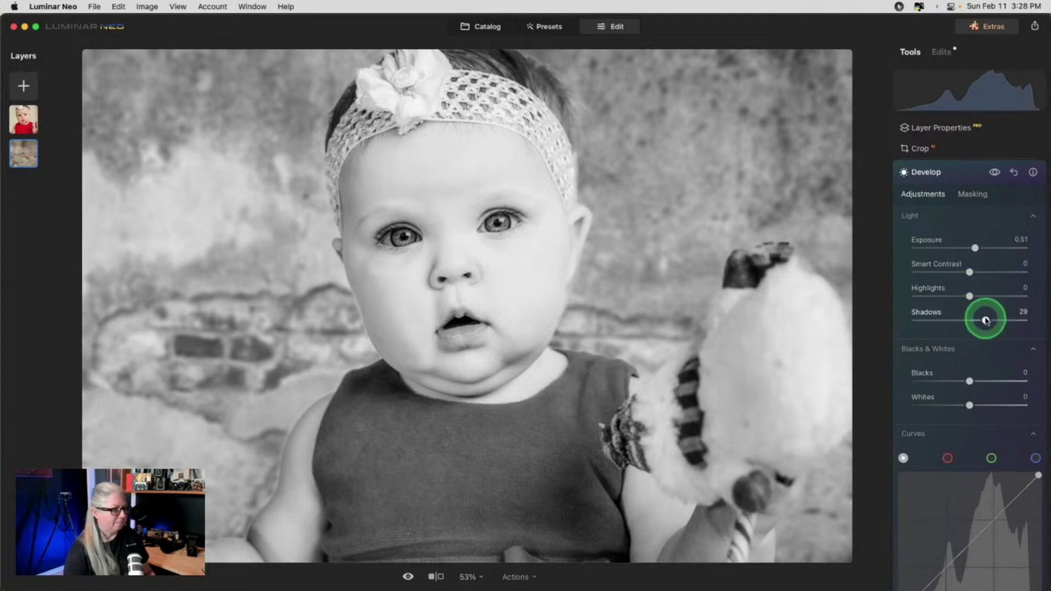
# Raise the black point of the wall layer's tone curve slightly, and close the Develop adjustments.
pyautogui.scroll(-3, 922, 481)
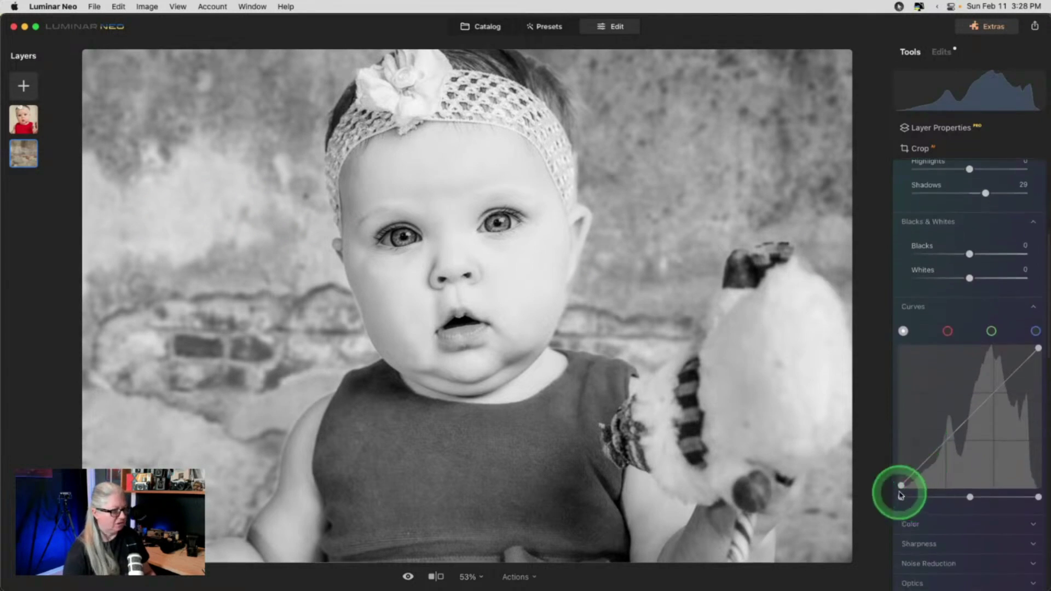
pyautogui.moveTo(899, 488)
pyautogui.mouseDown()
pyautogui.moveTo(891, 458)
pyautogui.moveTo(894, 481)
pyautogui.mouseUp()
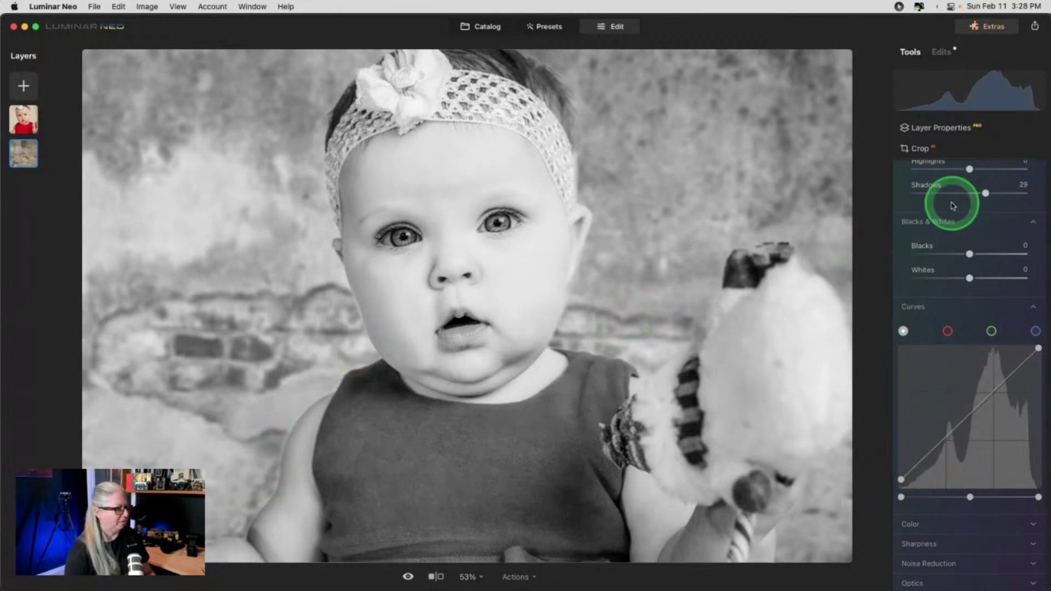
pyautogui.scroll(5, 951, 200)
pyautogui.click(968, 225)
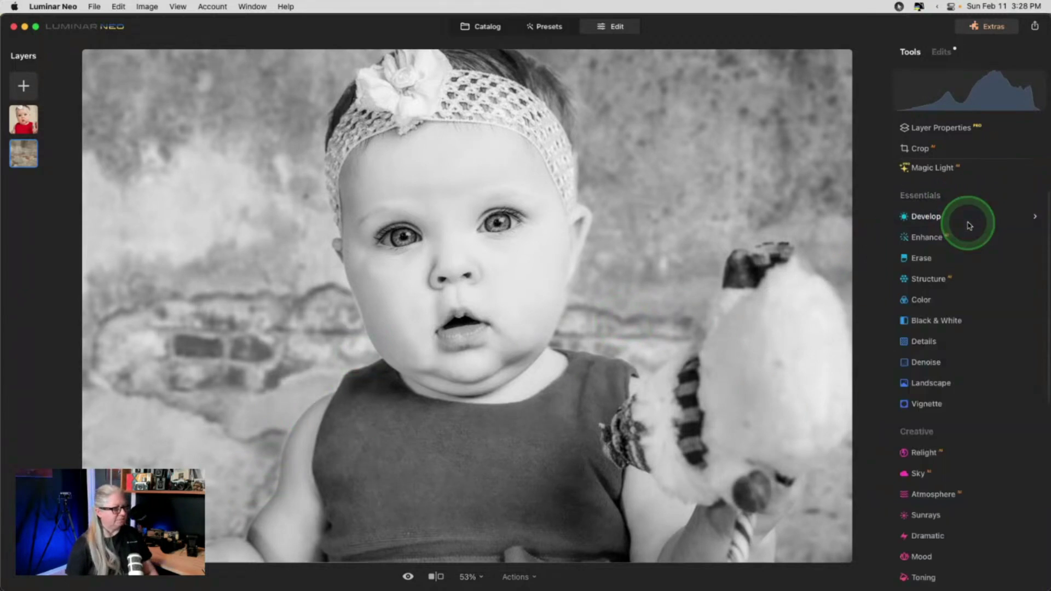
# Erase the small dark spot on the wall beside the baby's head at brush size 20, and compare the composite with the original photo.
pyautogui.click(914, 258)
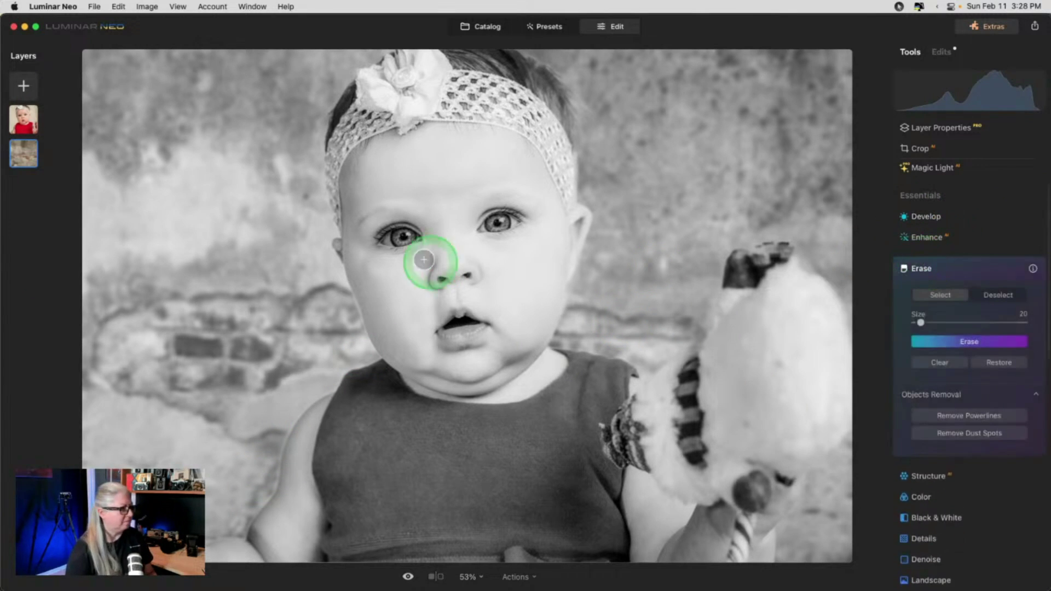
pyautogui.click(303, 197)
pyautogui.click(984, 343)
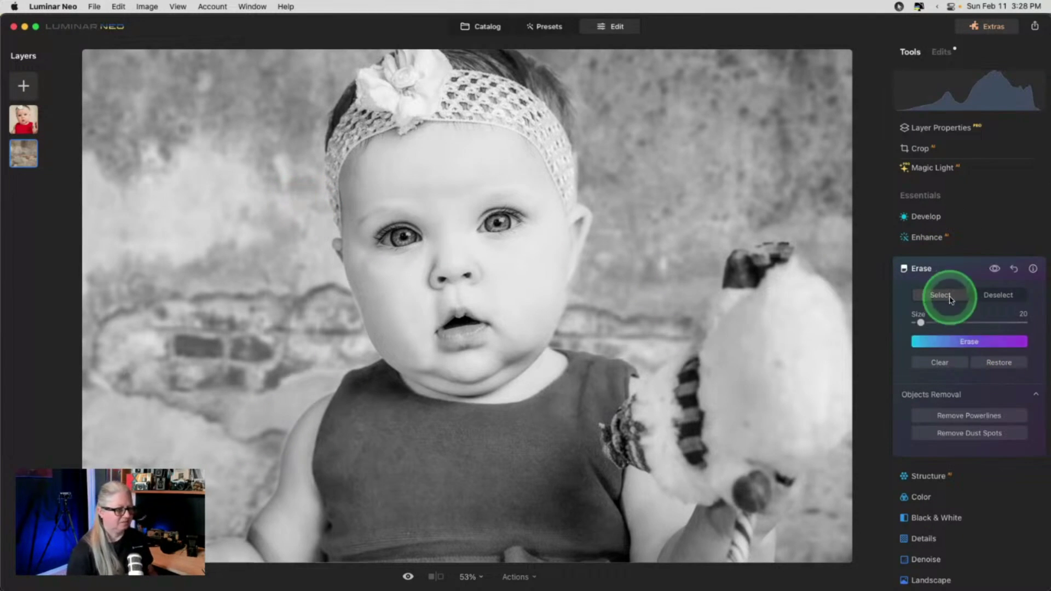
pyautogui.click(953, 269)
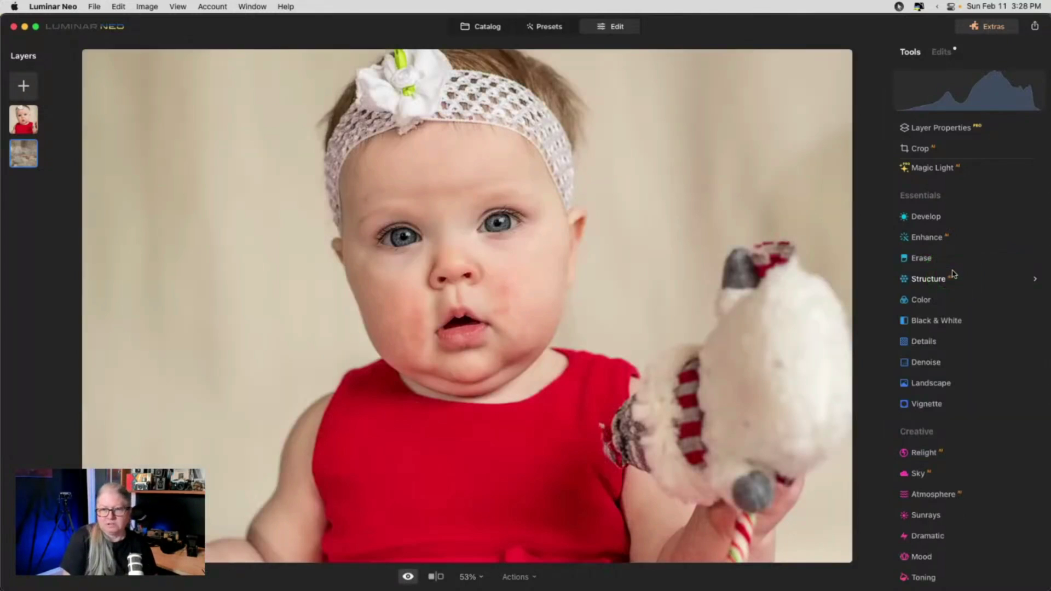
pyautogui.press('\\')
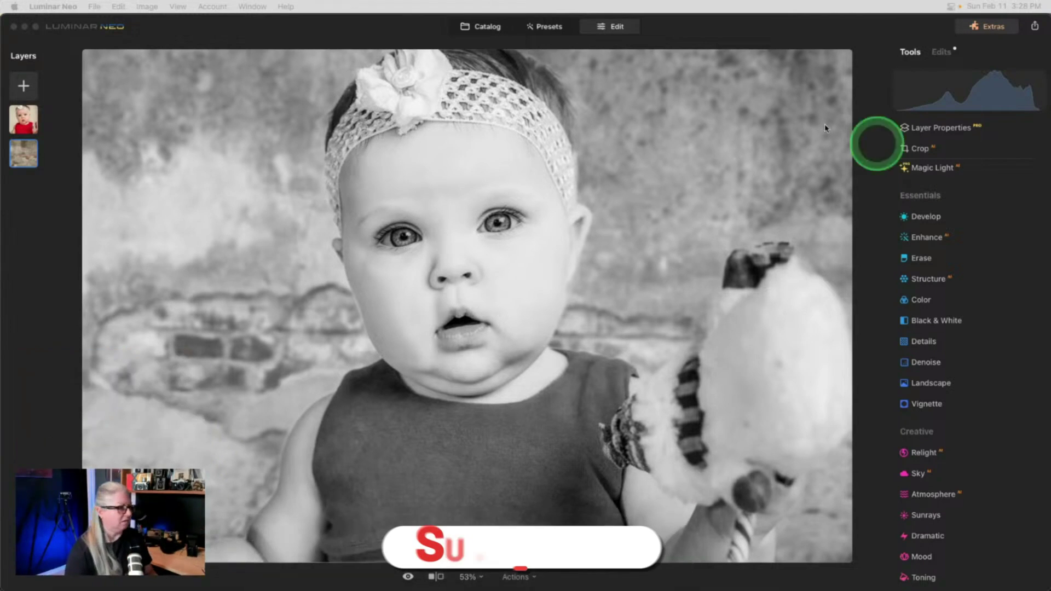
# Open the Portrait Background mask of the baby layer and expand its refinements brush.
pyautogui.click(23, 120)
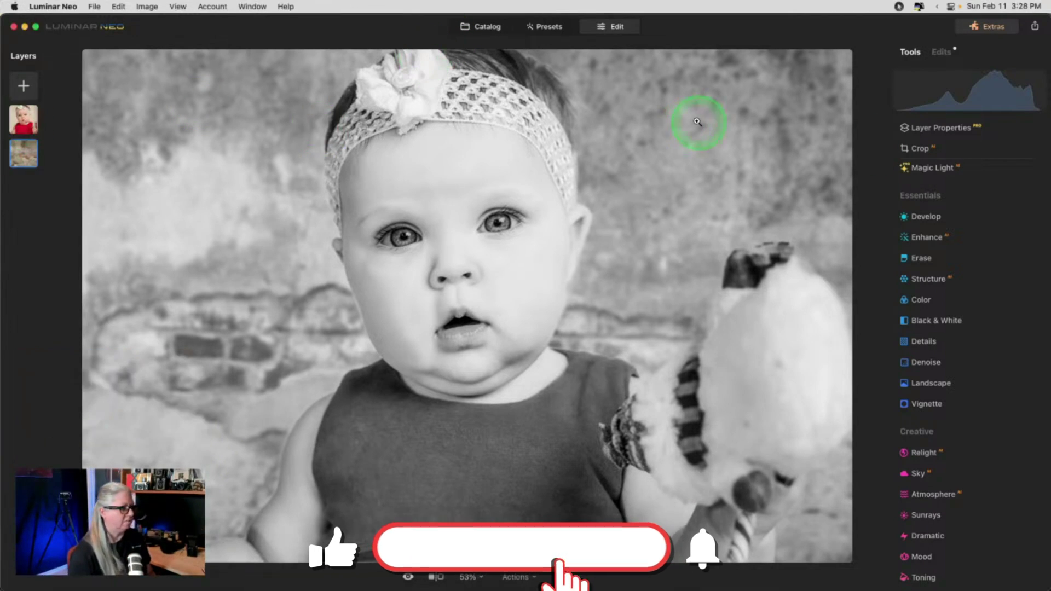
pyautogui.click(23, 121)
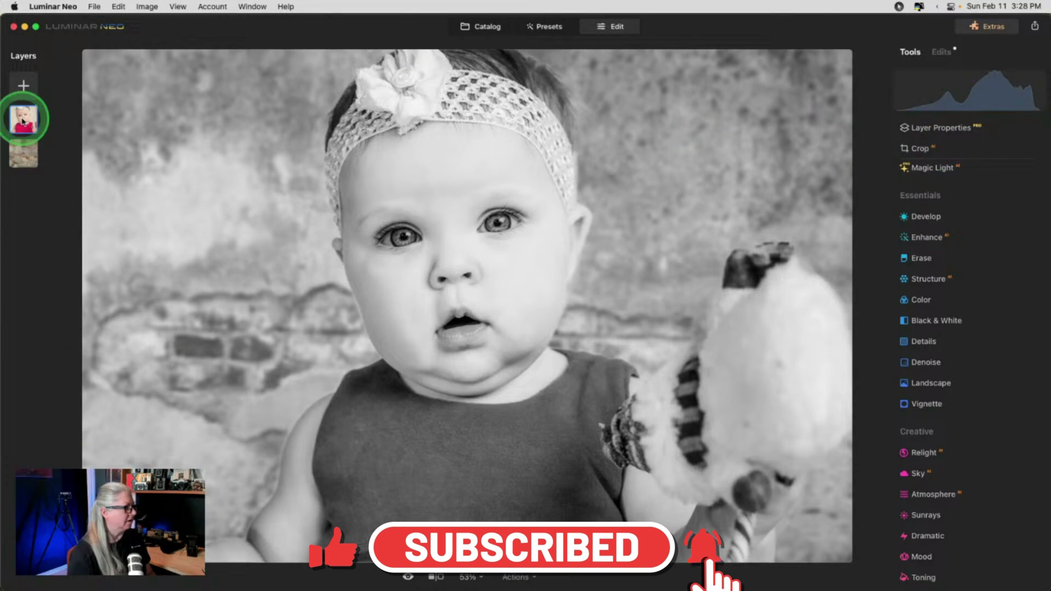
pyautogui.click(972, 156)
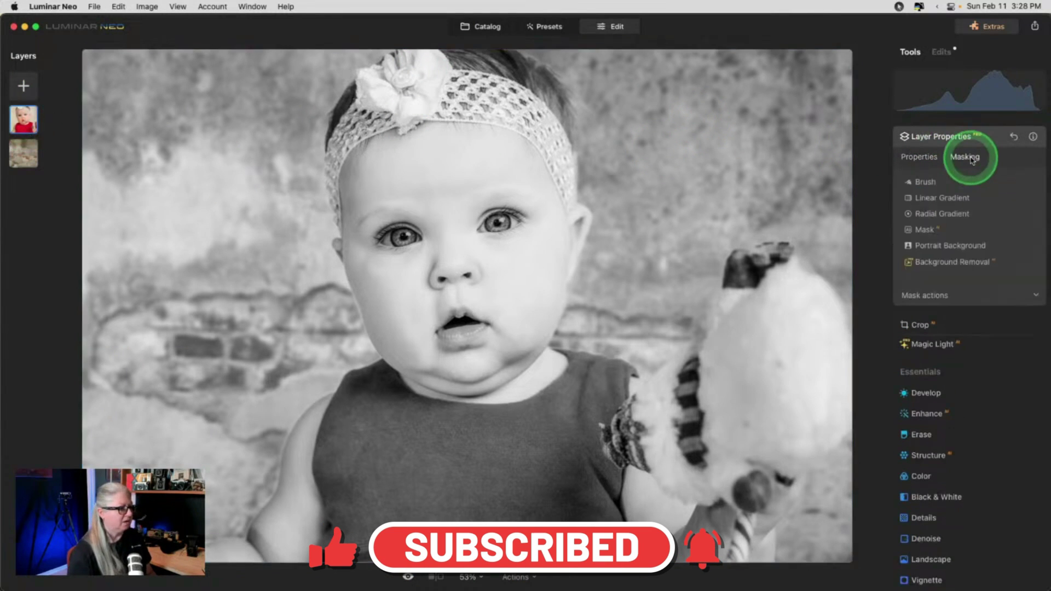
pyautogui.click(930, 248)
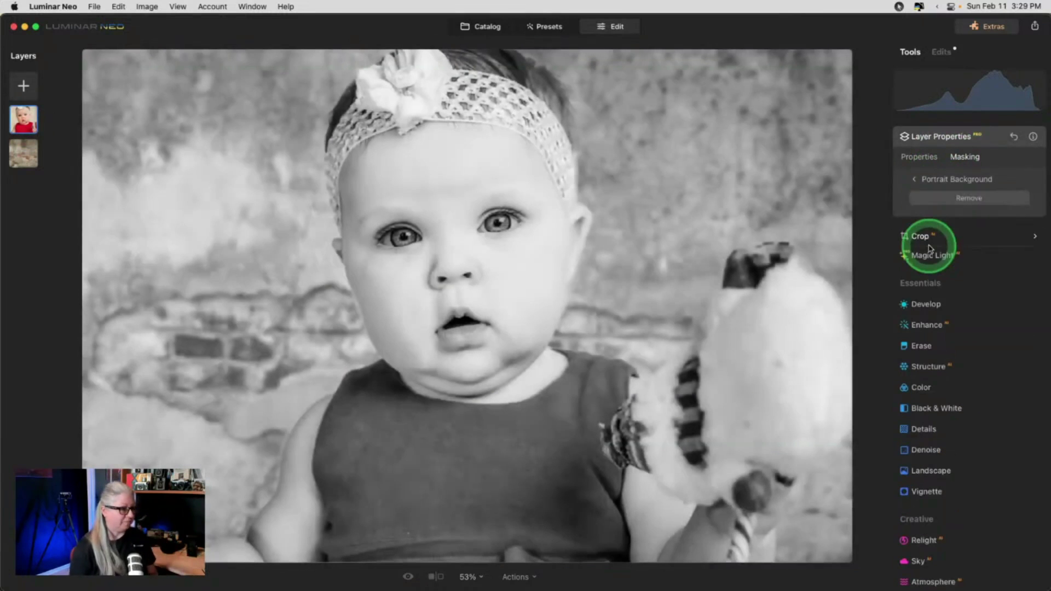
pyautogui.click(954, 198)
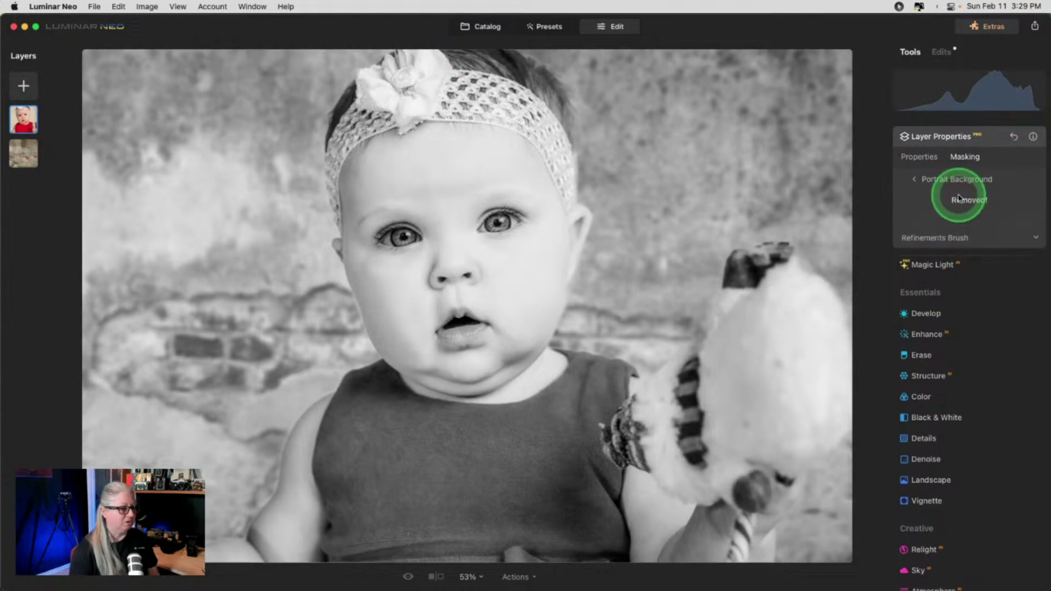
pyautogui.click(944, 240)
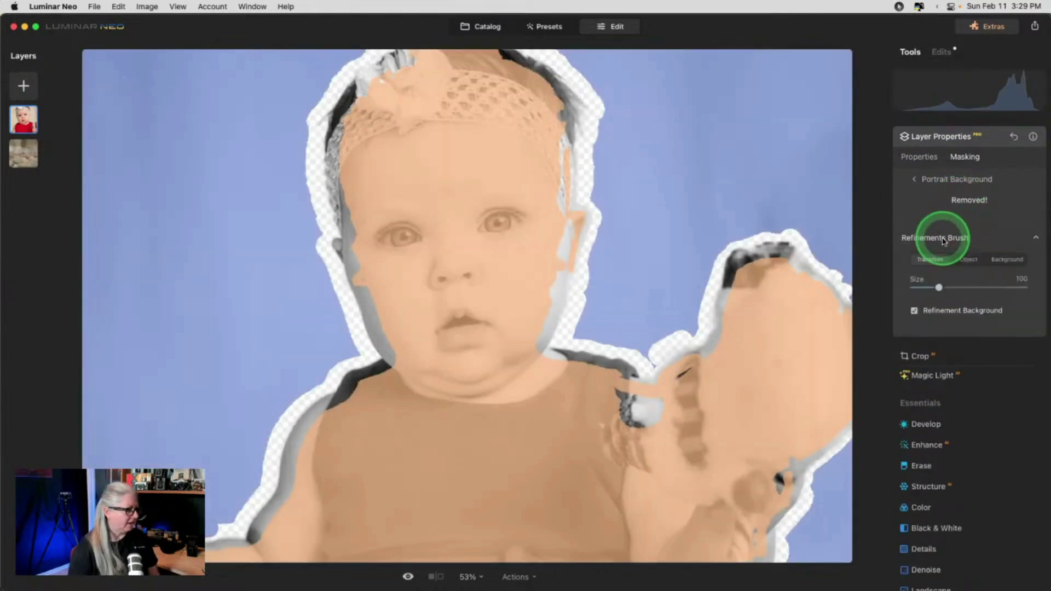
pyautogui.click(939, 237)
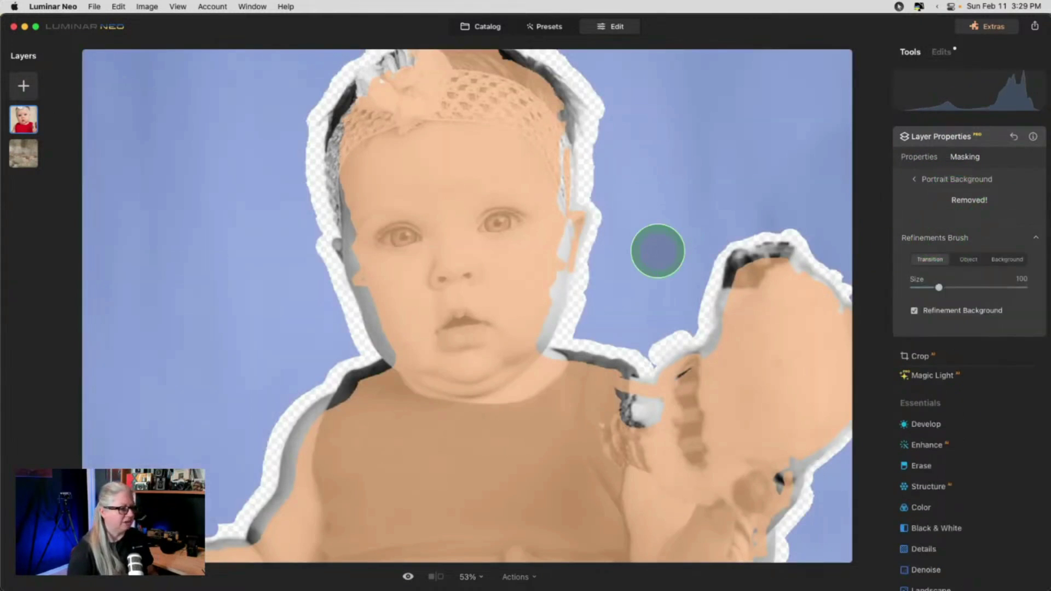
# Refine the mask edge along the baby's shoulder and arm opposite the toy with the Transition brush at size 32, and preview the result.
pyautogui.press('super+plus')
pyautogui.hscroll(-5, 467, 288)
pyautogui.scroll(-4, 467, 288)
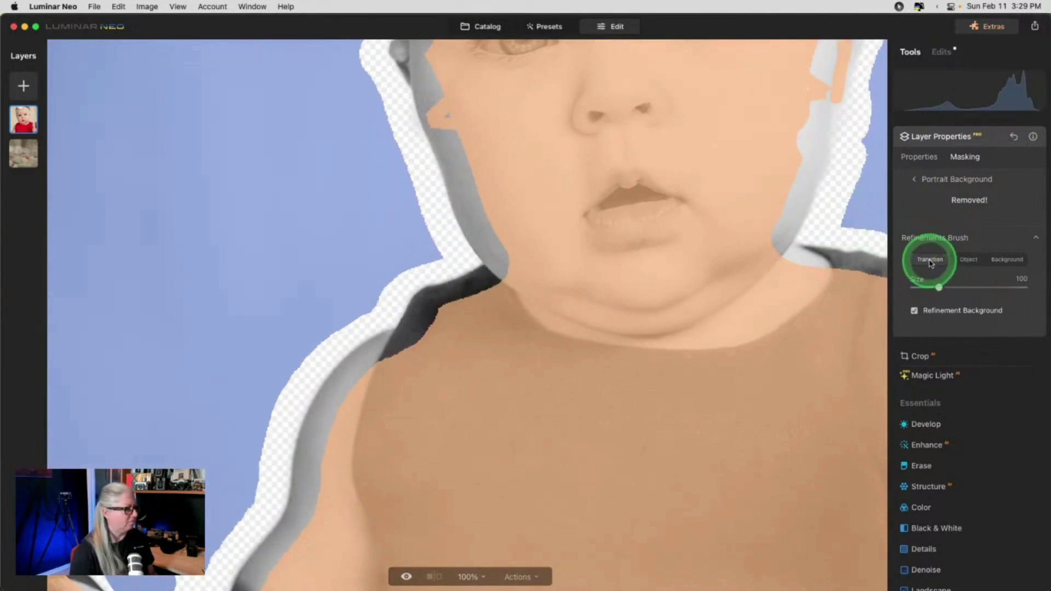
pyautogui.moveTo(938, 287); pyautogui.dragTo(922, 286)
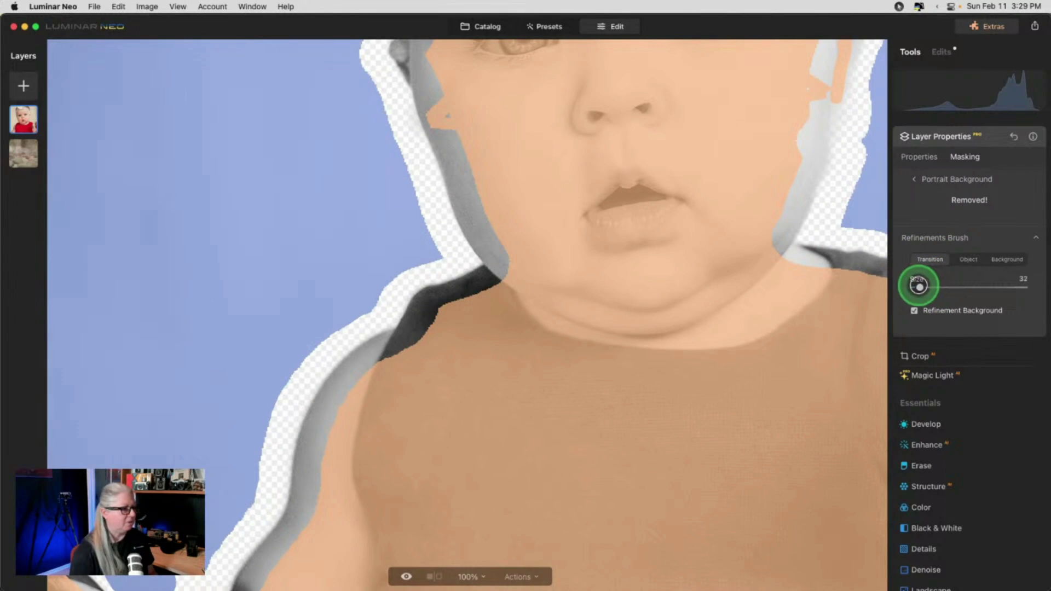
pyautogui.moveTo(446, 281)
pyautogui.mouseDown()
pyautogui.moveTo(465, 275)
pyautogui.moveTo(429, 280)
pyautogui.moveTo(395, 324)
pyautogui.moveTo(323, 376)
pyautogui.moveTo(293, 417)
pyautogui.moveTo(306, 400)
pyautogui.mouseUp()
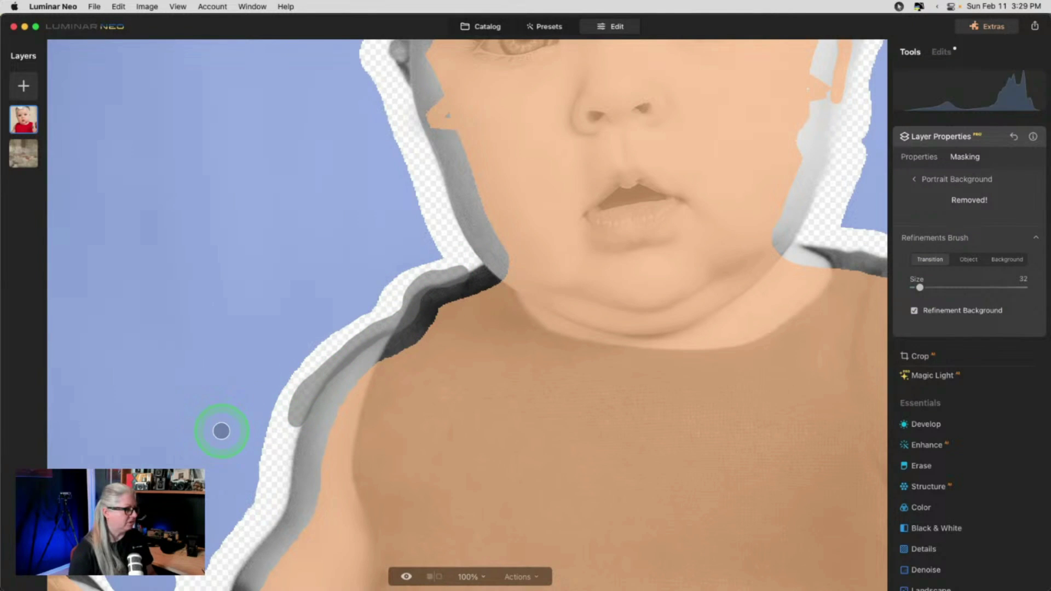
pyautogui.moveTo(276, 495)
pyautogui.mouseDown()
pyautogui.moveTo(262, 535)
pyautogui.moveTo(308, 393)
pyautogui.mouseUp()
pyautogui.click(915, 238)
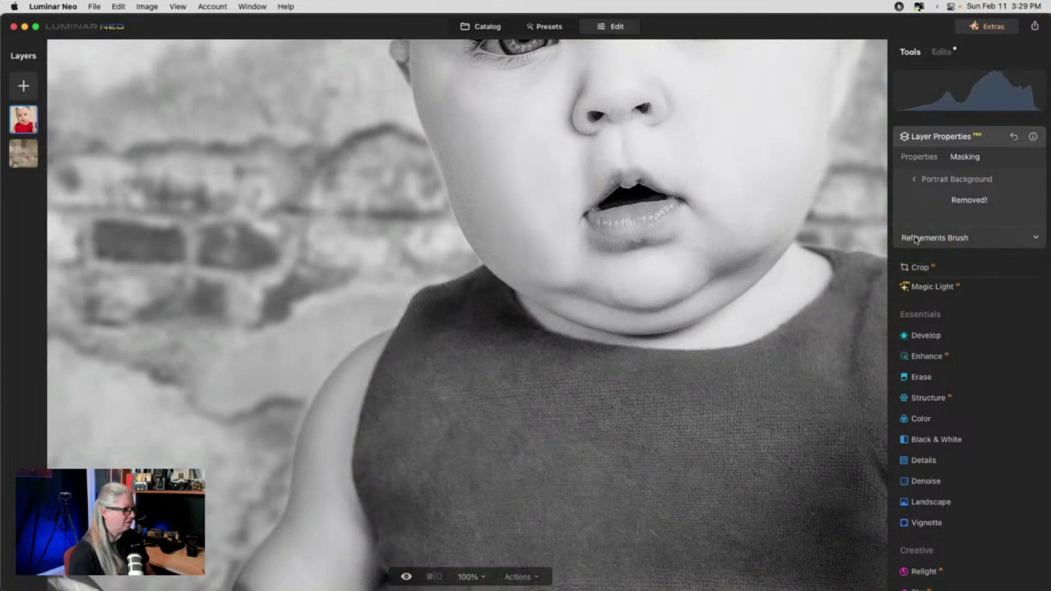
# Mark the edge of the baby's arm opposite the toy as Object with the refinements brush at size 32.
pyautogui.click(916, 239)
pyautogui.click(968, 259)
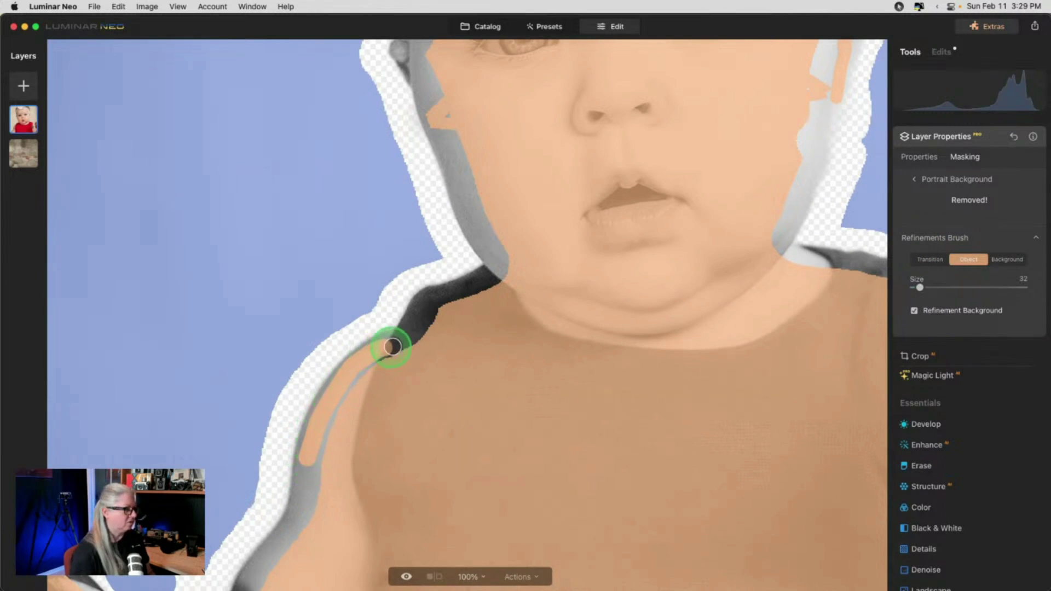
pyautogui.moveTo(325, 497)
pyautogui.mouseDown()
pyautogui.moveTo(308, 528)
pyautogui.moveTo(249, 561)
pyautogui.moveTo(249, 583)
pyautogui.moveTo(299, 518)
pyautogui.mouseUp()
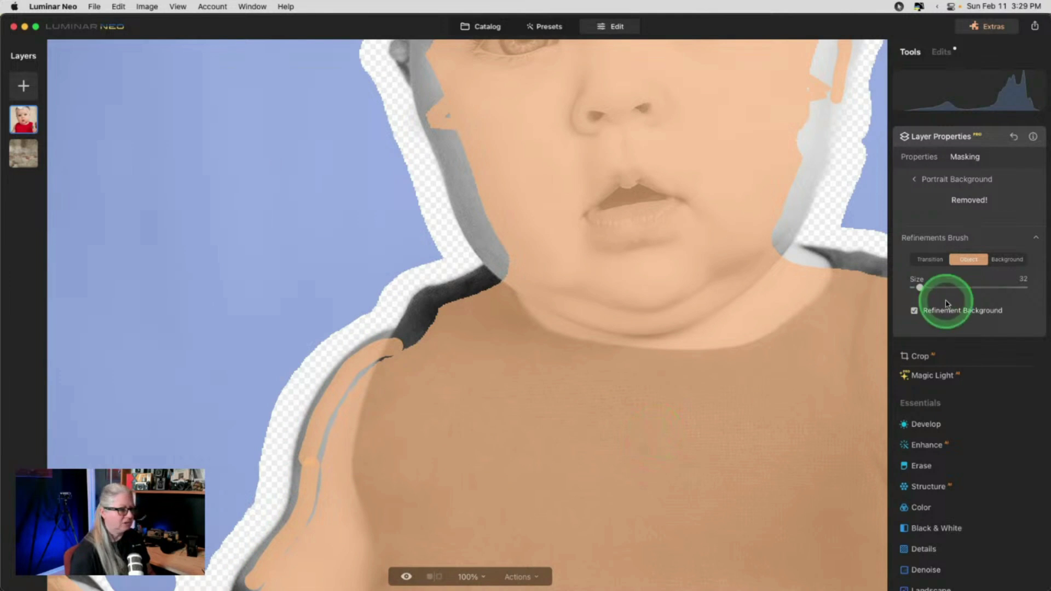
# Mark the strip of wall just outside the baby's shoulder and arm as Background at brush size 32, and preview the mask.
pyautogui.click(1006, 259)
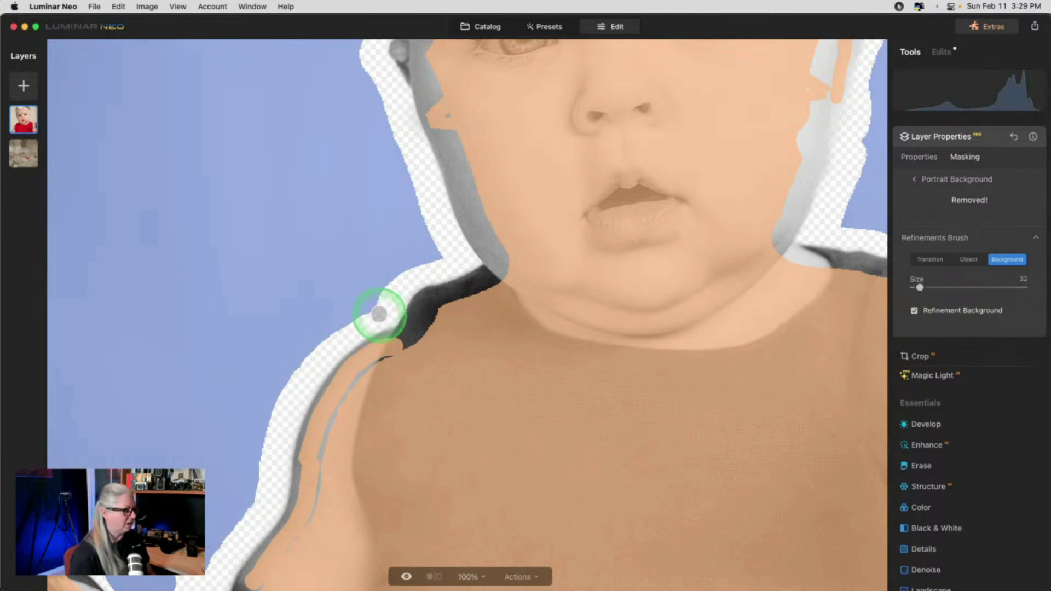
pyautogui.moveTo(378, 314)
pyautogui.mouseDown()
pyautogui.moveTo(305, 381)
pyautogui.moveTo(259, 510)
pyautogui.moveTo(227, 543)
pyautogui.mouseUp()
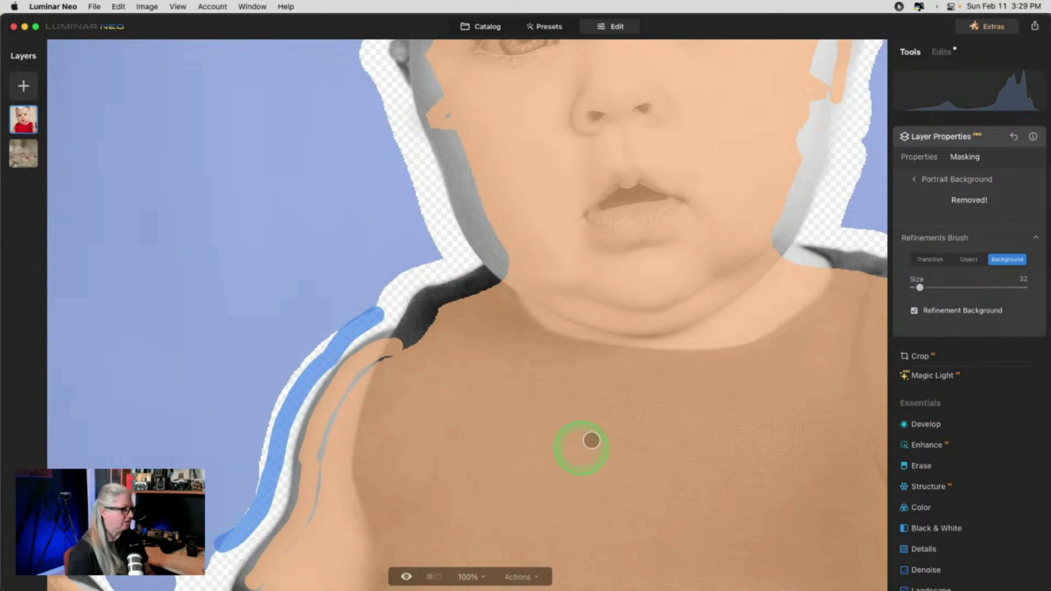
pyautogui.click(916, 241)
# Repaint the outer edge of the baby's arm with the Transition brush, reduce the brush size to 16, and preview the cutout.
pyautogui.click(916, 240)
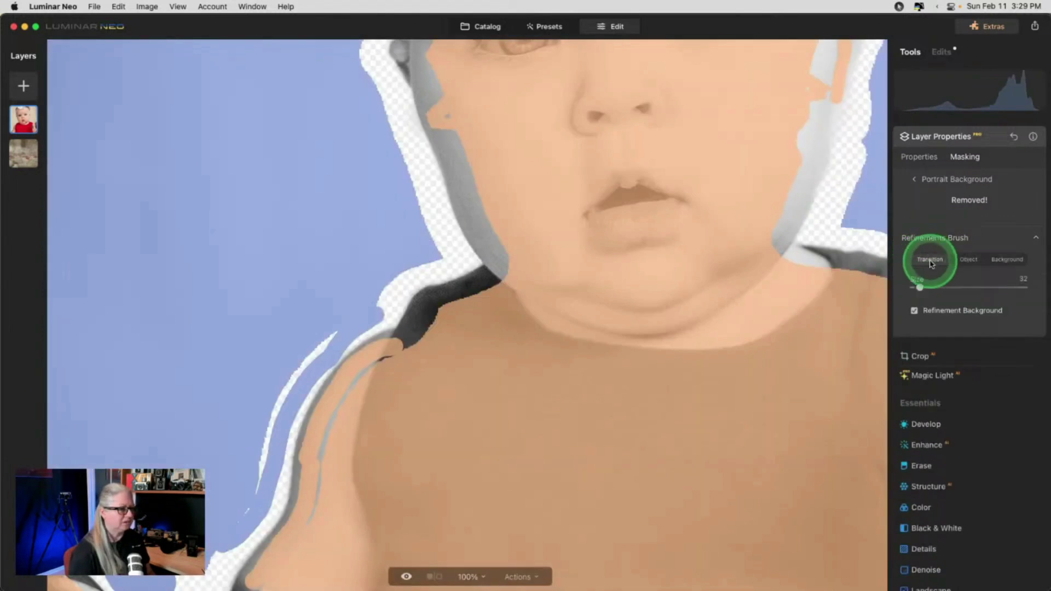
pyautogui.click(930, 259)
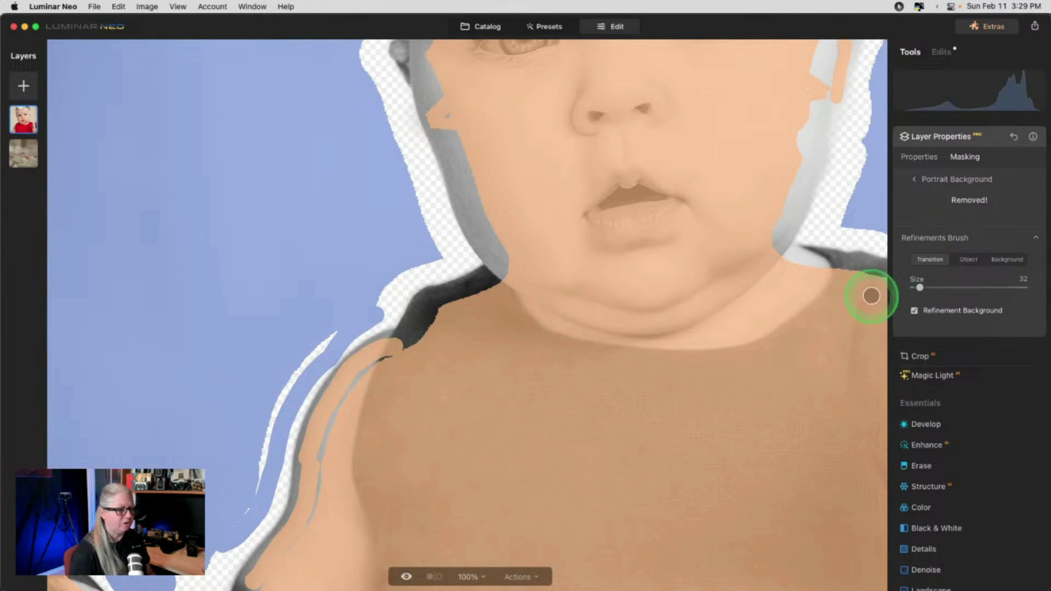
pyautogui.moveTo(919, 287); pyautogui.dragTo(913, 287)
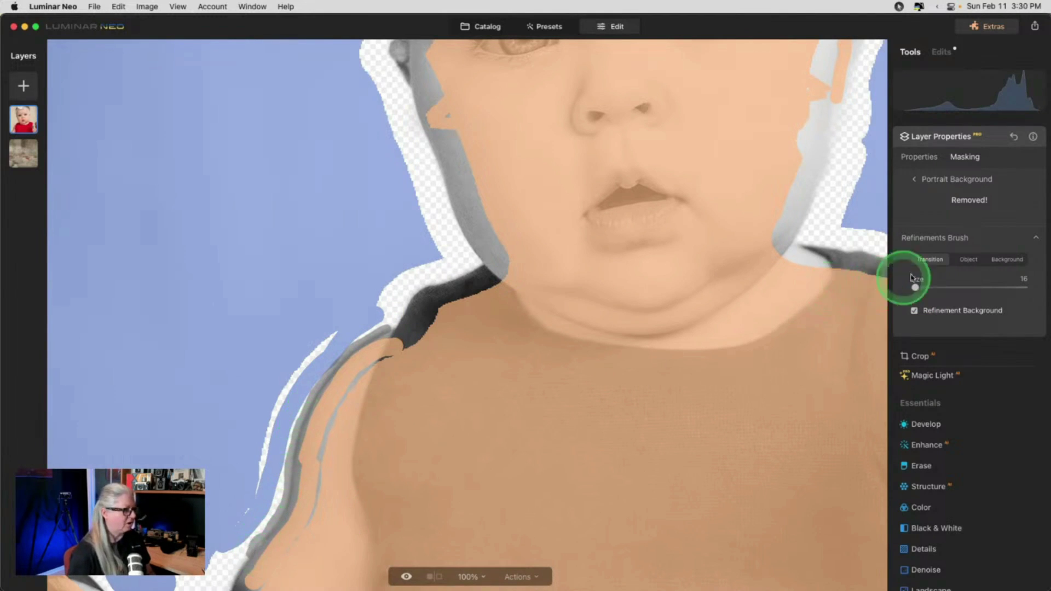
pyautogui.click(939, 239)
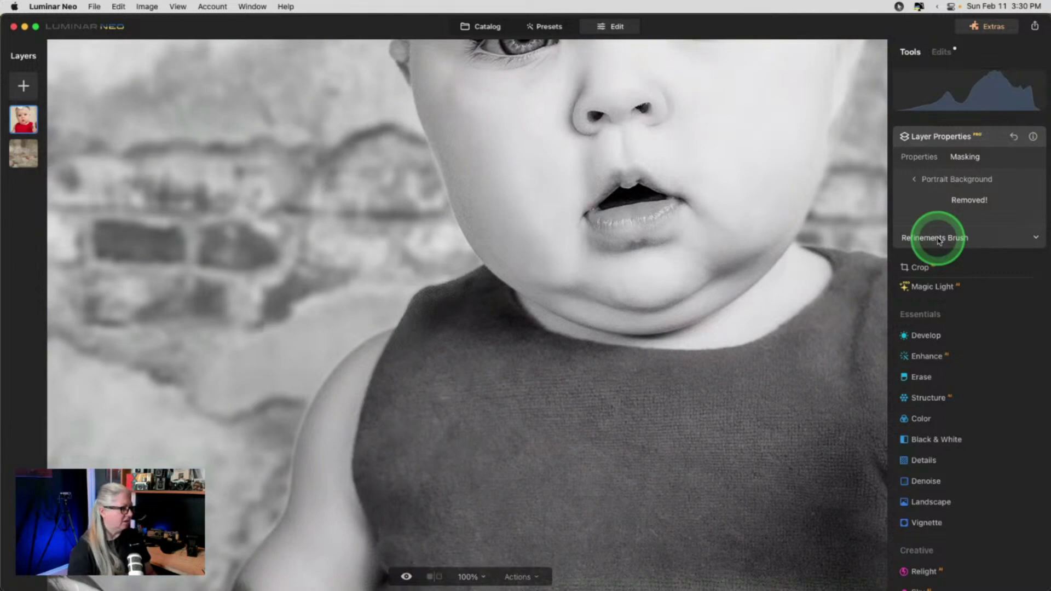
pyautogui.click(635, 281)
pyautogui.scroll(-3, 635, 282)
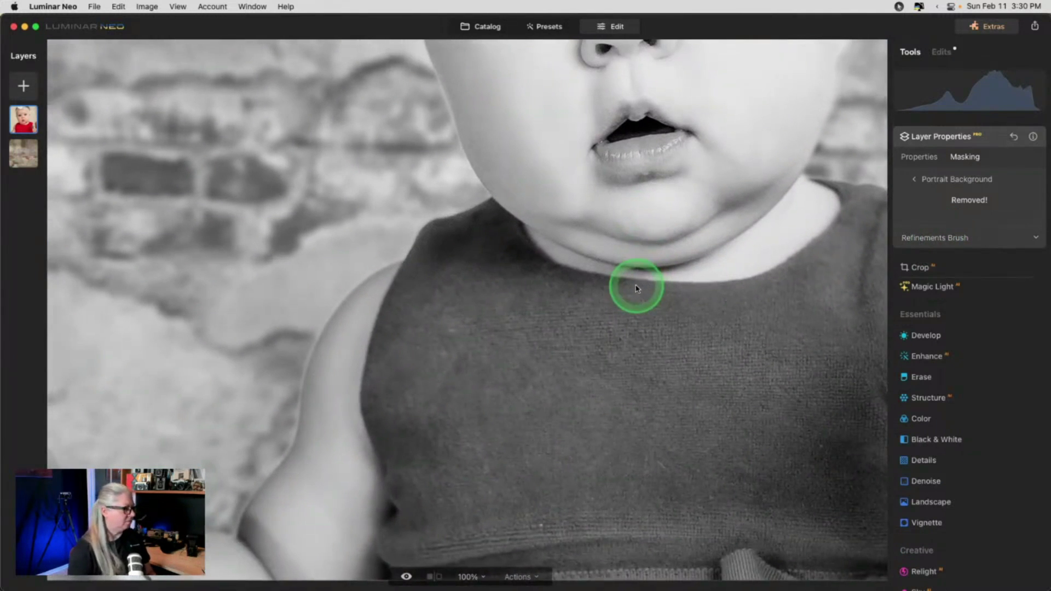
# Mark the gap beside the baby's lower arm as Background at brush size 16, then review the mask and close the refinements brush.
pyautogui.click(941, 238)
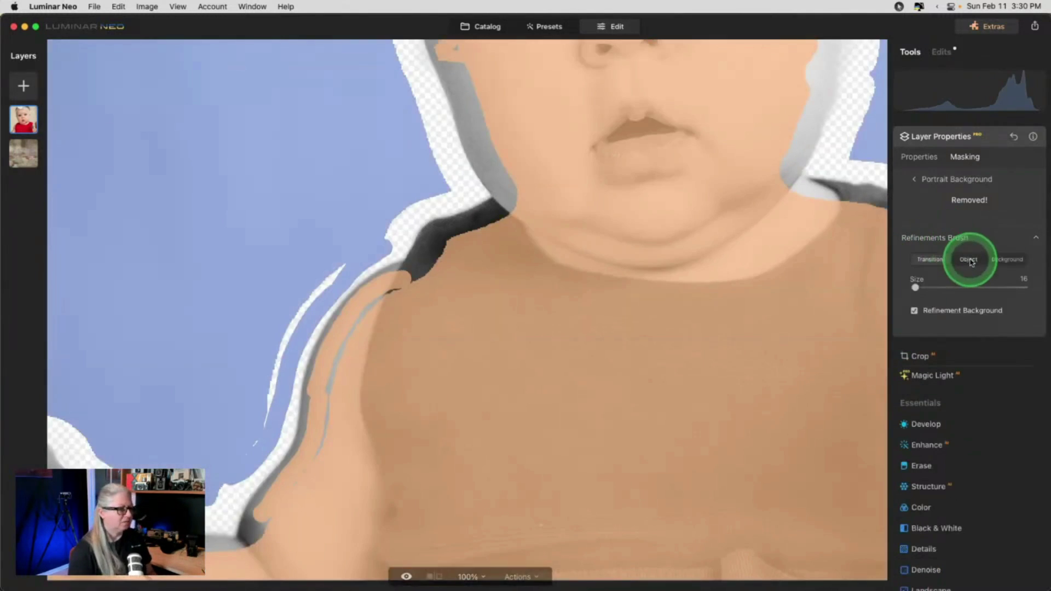
pyautogui.click(1007, 259)
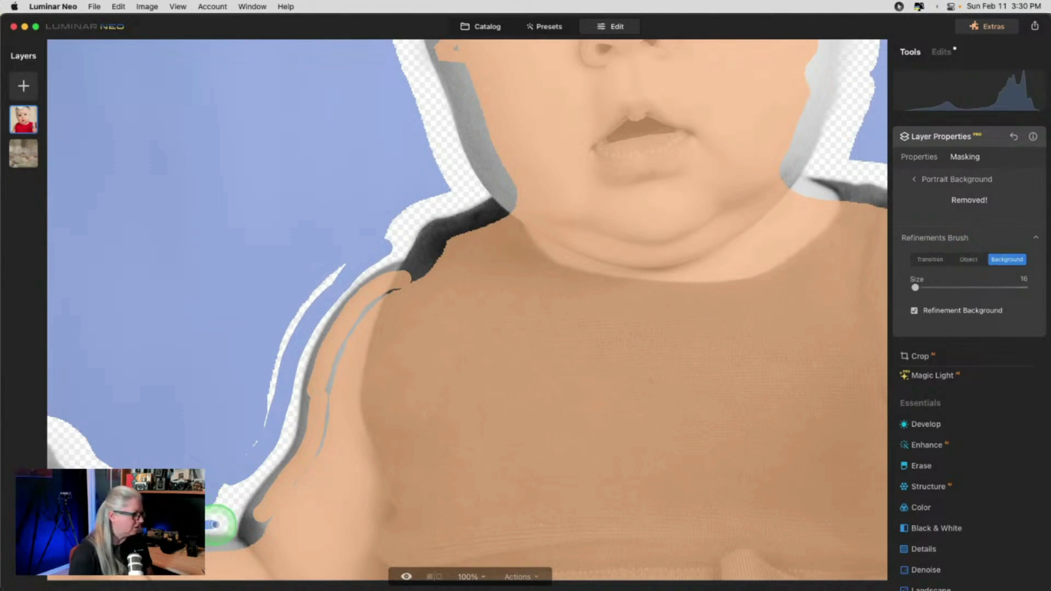
pyautogui.moveTo(225, 523); pyautogui.dragTo(233, 501)
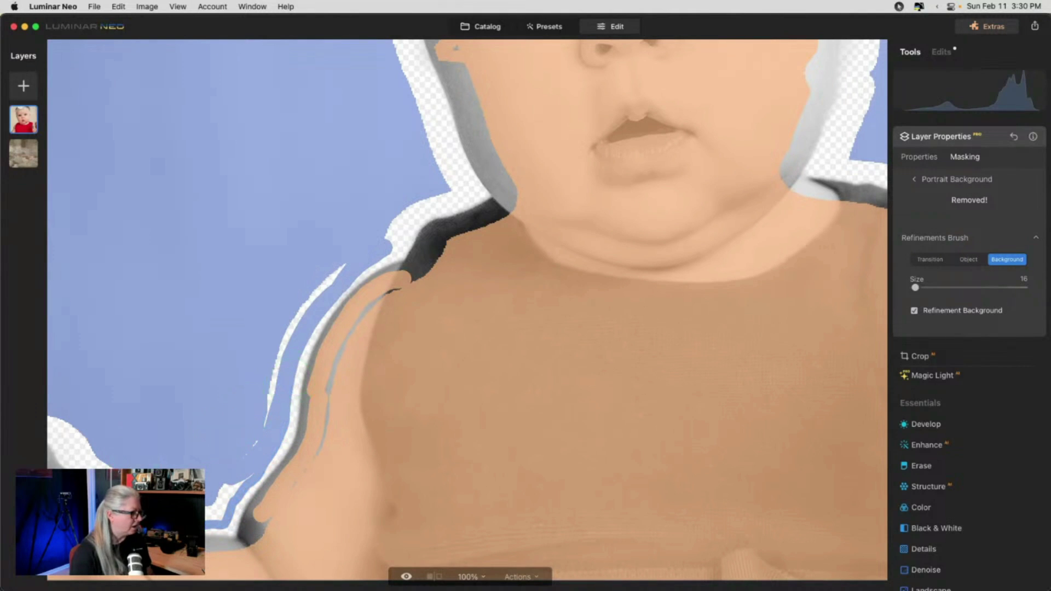
pyautogui.click(949, 237)
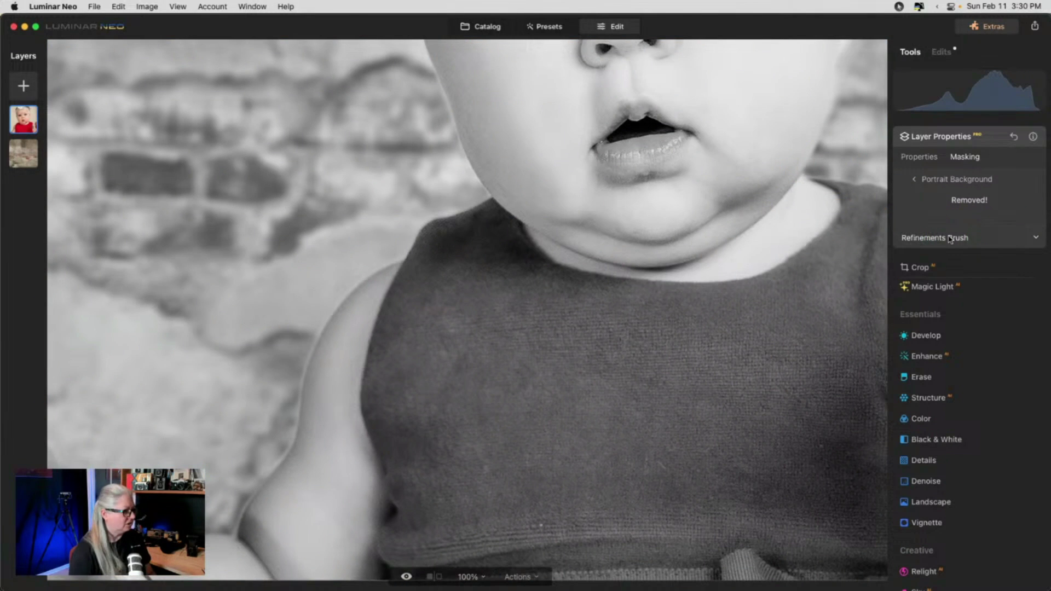
pyautogui.click(950, 237)
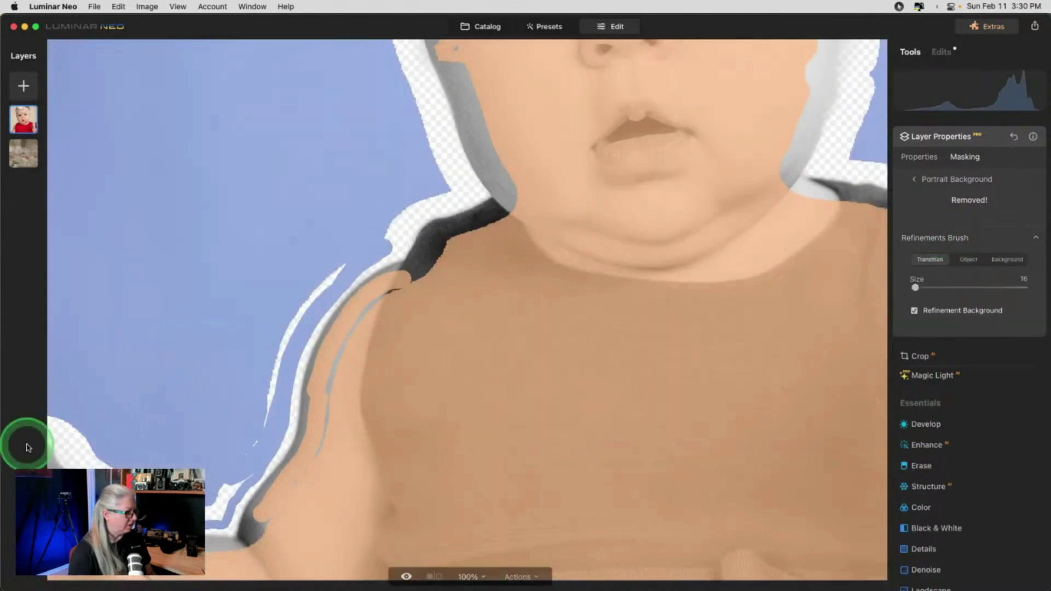
pyautogui.click(925, 265)
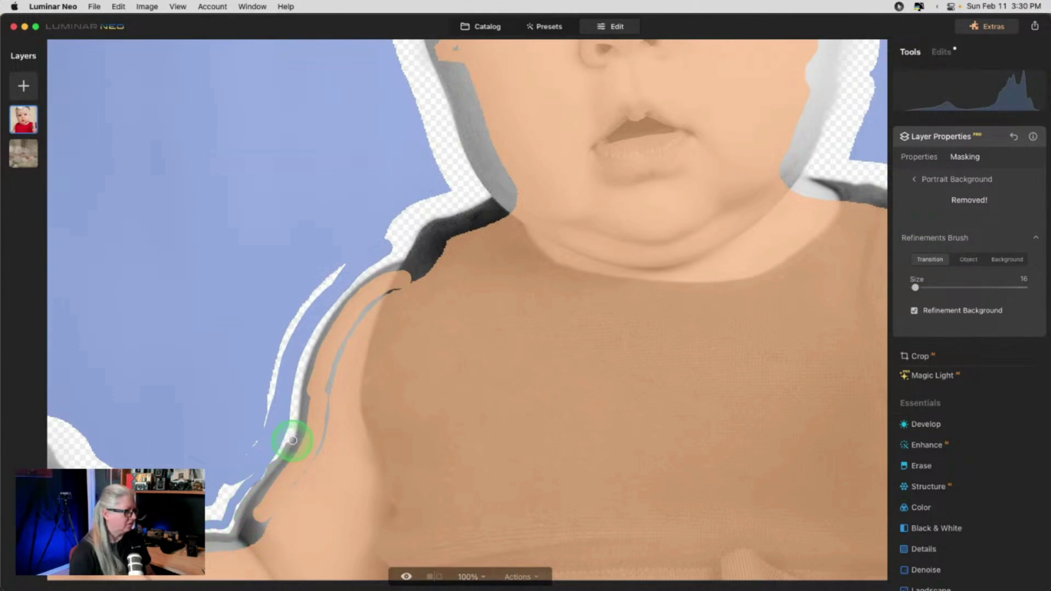
pyautogui.click(946, 239)
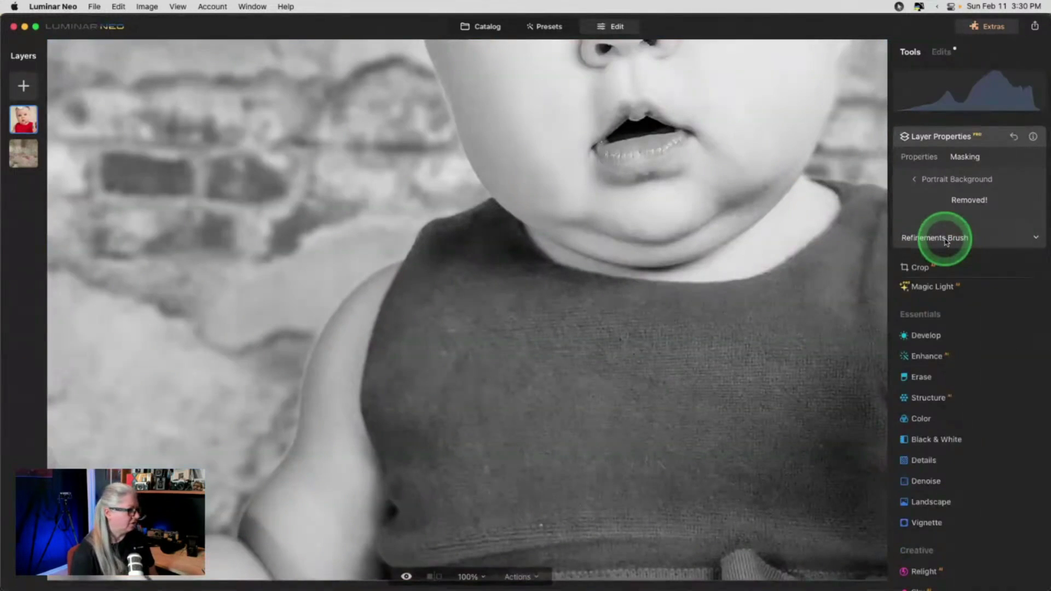
# Switch the layer mask to the Brush in Erase mode with size 18, softness 20 and strength 15.
pyautogui.click(923, 180)
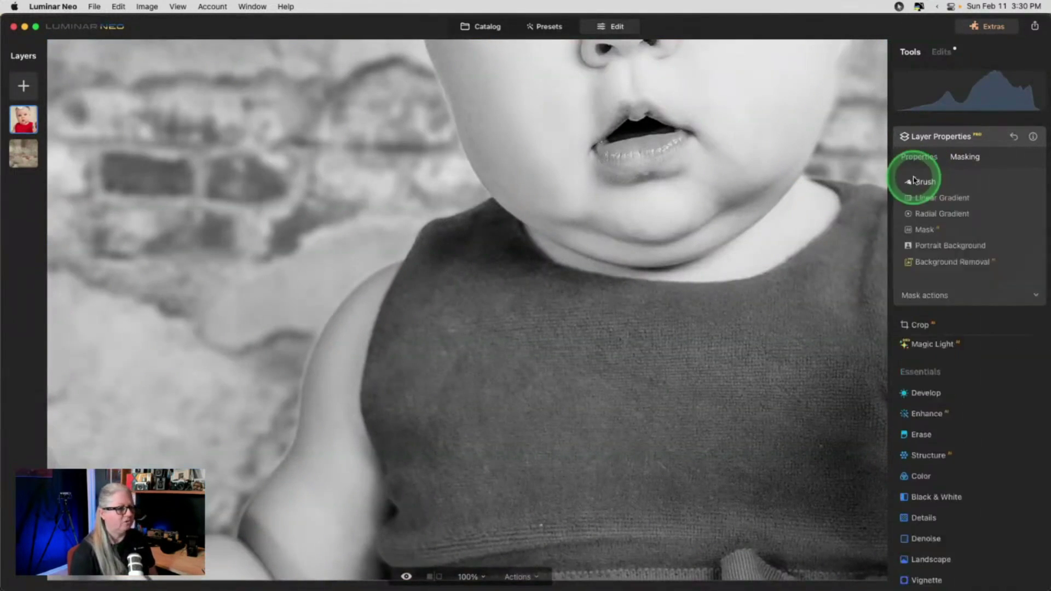
pyautogui.click(926, 178)
pyautogui.click(999, 200)
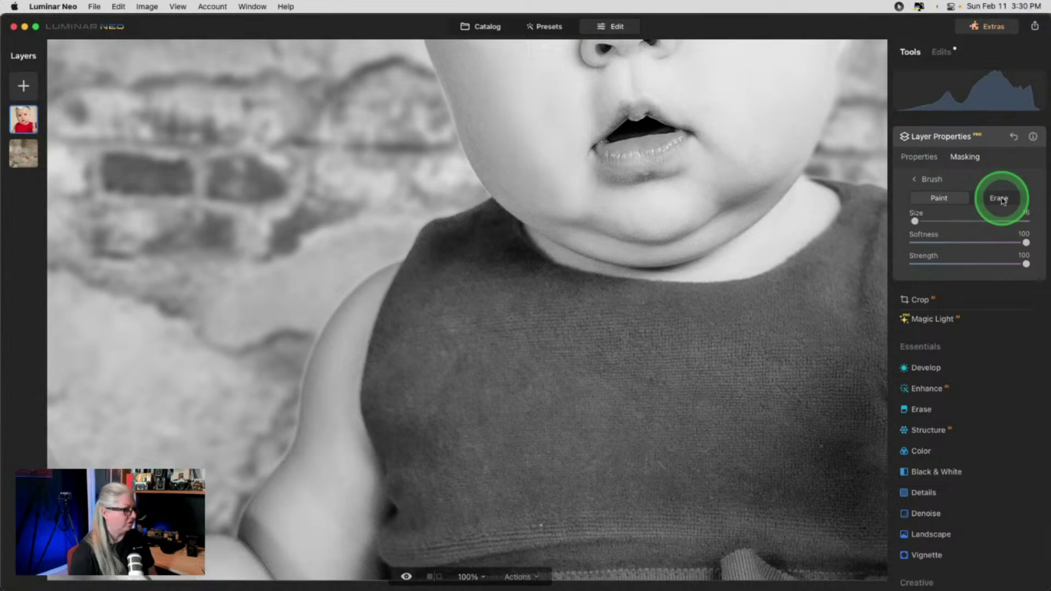
pyautogui.click(1001, 199)
pyautogui.click(931, 264)
pyautogui.moveTo(938, 243); pyautogui.dragTo(914, 221)
pyautogui.click(920, 222)
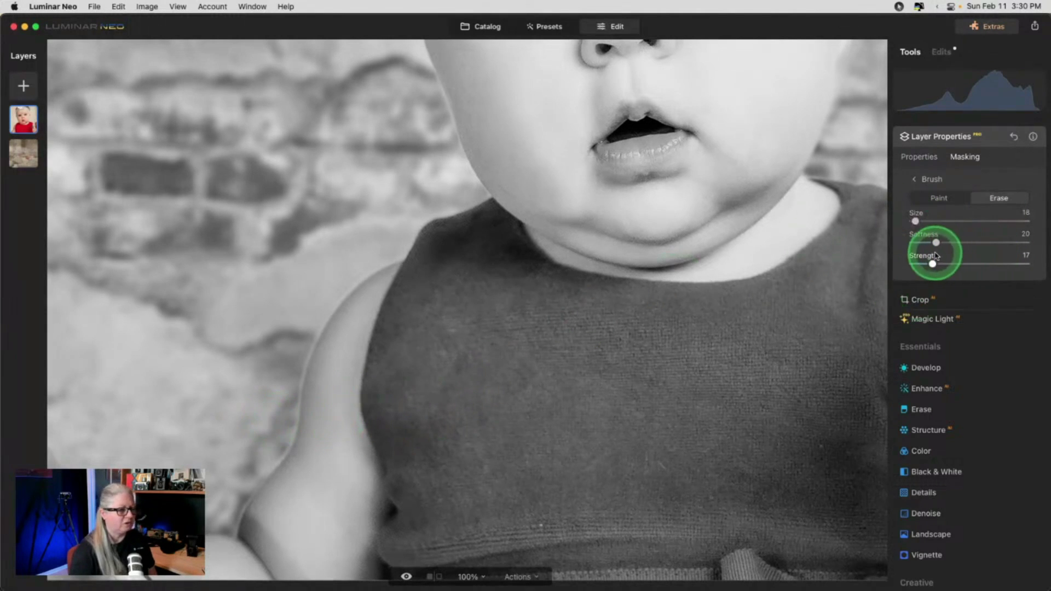
pyautogui.click(929, 264)
# Erase the light halo from the layer mask along the baby's shoulder, arm and cheek edge.
pyautogui.moveTo(370, 341)
pyautogui.mouseDown()
pyautogui.moveTo(250, 402)
pyautogui.moveTo(293, 408)
pyautogui.moveTo(305, 347)
pyautogui.moveTo(203, 351)
pyautogui.mouseUp()
pyautogui.moveTo(293, 428)
pyautogui.mouseDown()
pyautogui.moveTo(312, 324)
pyautogui.moveTo(293, 424)
pyautogui.moveTo(272, 452)
pyautogui.mouseUp()
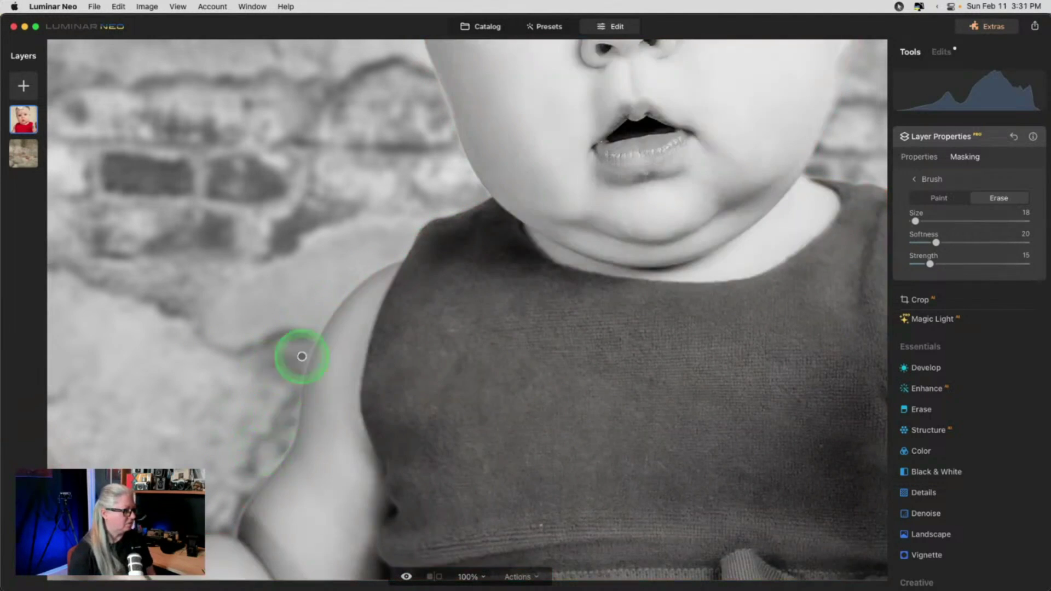
pyautogui.moveTo(307, 331); pyautogui.dragTo(286, 402)
pyautogui.moveTo(234, 530)
pyautogui.mouseDown()
pyautogui.moveTo(248, 493)
pyautogui.moveTo(236, 501)
pyautogui.moveTo(241, 508)
pyautogui.moveTo(249, 493)
pyautogui.moveTo(231, 509)
pyautogui.moveTo(285, 445)
pyautogui.moveTo(157, 454)
pyautogui.mouseUp()
pyautogui.moveTo(289, 450); pyautogui.dragTo(297, 427)
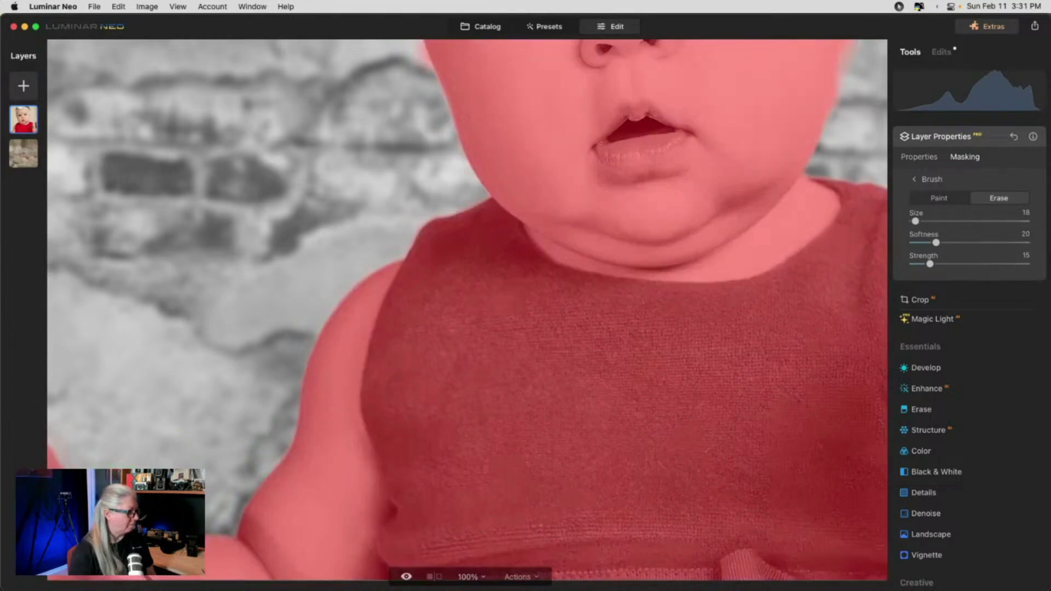
pyautogui.moveTo(157, 454); pyautogui.dragTo(151, 464)
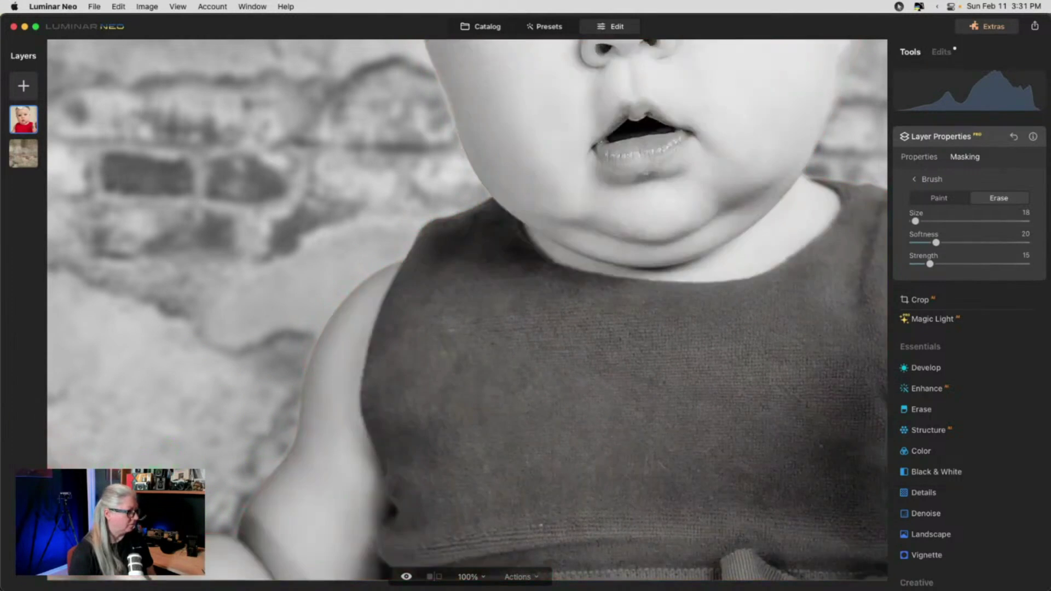
pyautogui.moveTo(439, 91); pyautogui.dragTo(431, 68)
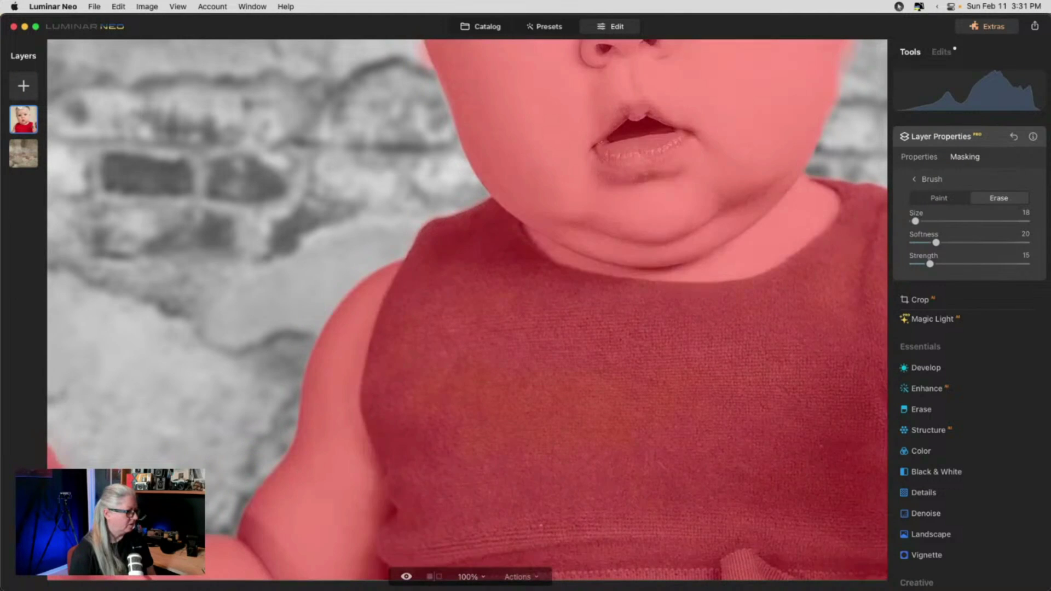
pyautogui.moveTo(151, 465); pyautogui.dragTo(188, 441)
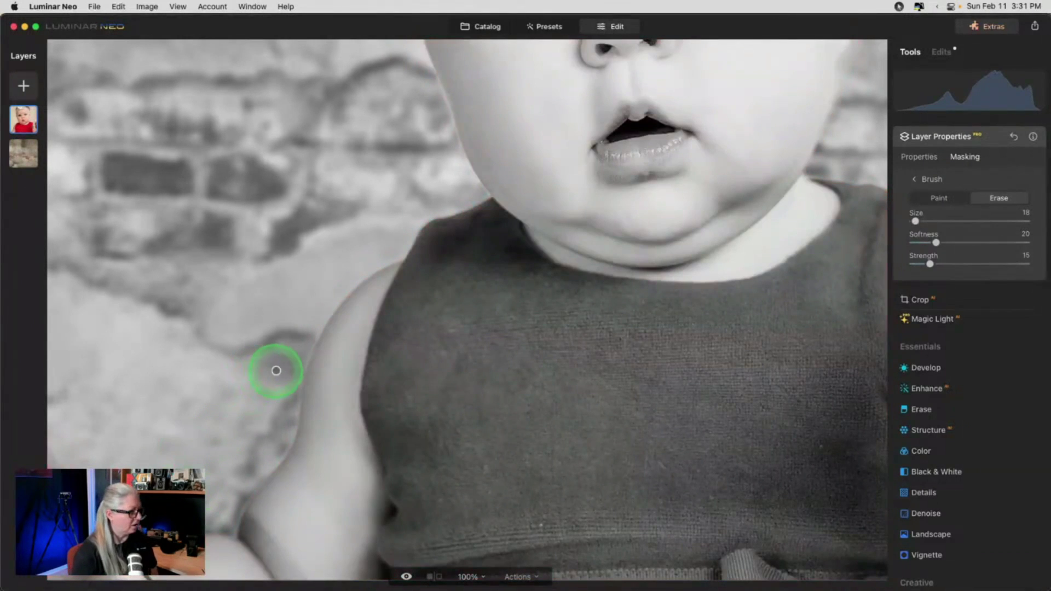
# Erase the remaining halo from the mask along the outer edge of the baby's arm, raising the brush strength to 39.
pyautogui.moveTo(309, 344)
pyautogui.mouseDown()
pyautogui.moveTo(286, 451)
pyautogui.moveTo(259, 472)
pyautogui.moveTo(234, 527)
pyautogui.moveTo(241, 506)
pyautogui.moveTo(286, 482)
pyautogui.mouseUp()
pyautogui.click(956, 264)
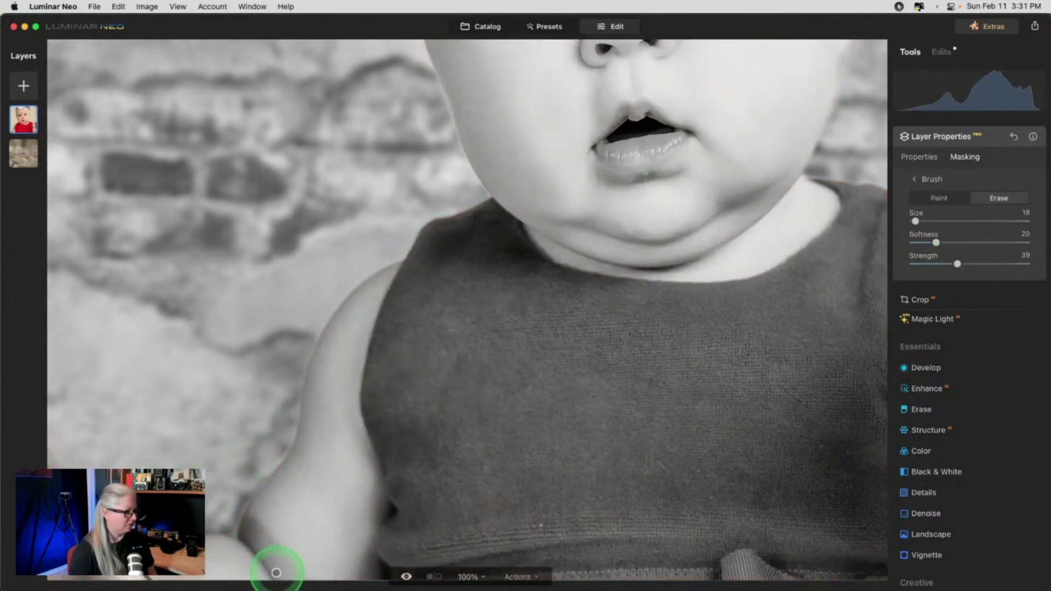
pyautogui.moveTo(232, 533); pyautogui.dragTo(260, 482)
pyautogui.moveTo(301, 350); pyautogui.dragTo(294, 396)
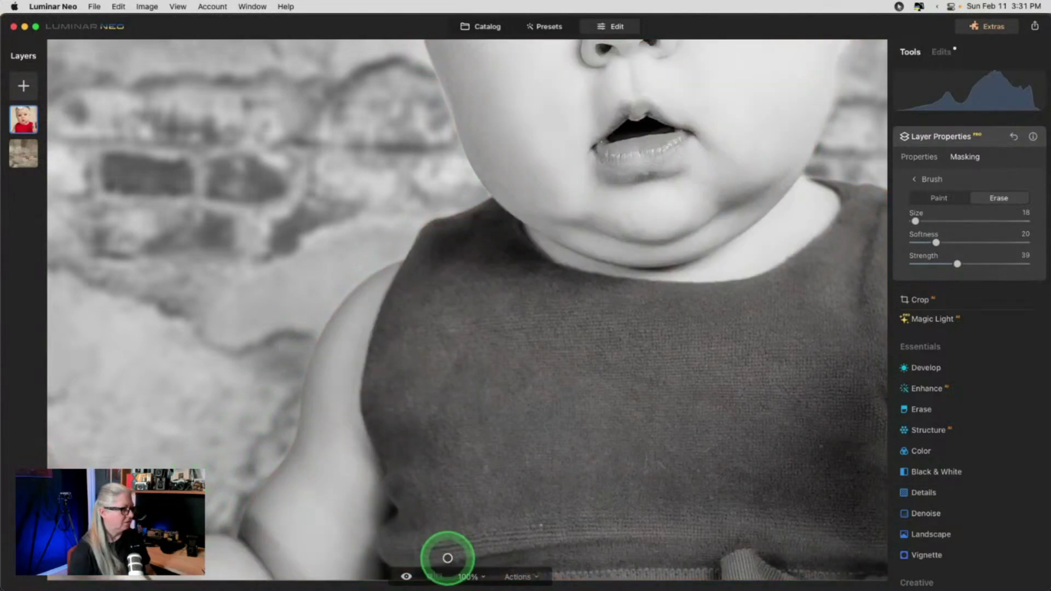
# Erase the leftover mask edge beside the striped object near the baby's lower hand.
pyautogui.hscroll(-5, 447, 558)
pyautogui.scroll(2, 447, 559)
pyautogui.scroll(3, 447, 558)
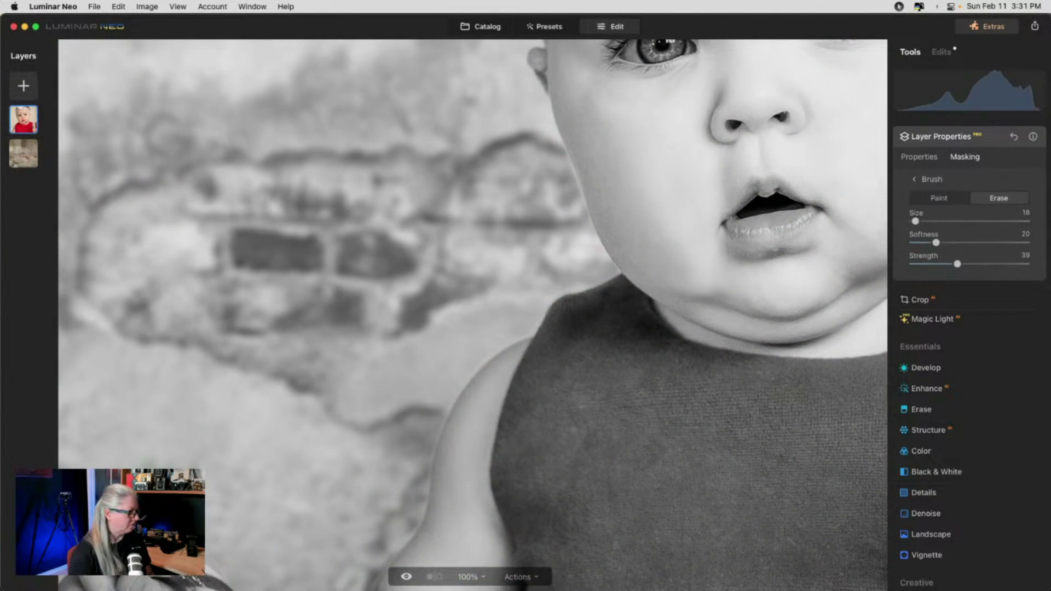
pyautogui.moveTo(198, 564)
pyautogui.mouseDown()
pyautogui.moveTo(203, 572)
pyautogui.moveTo(228, 546)
pyautogui.moveTo(216, 539)
pyautogui.mouseUp()
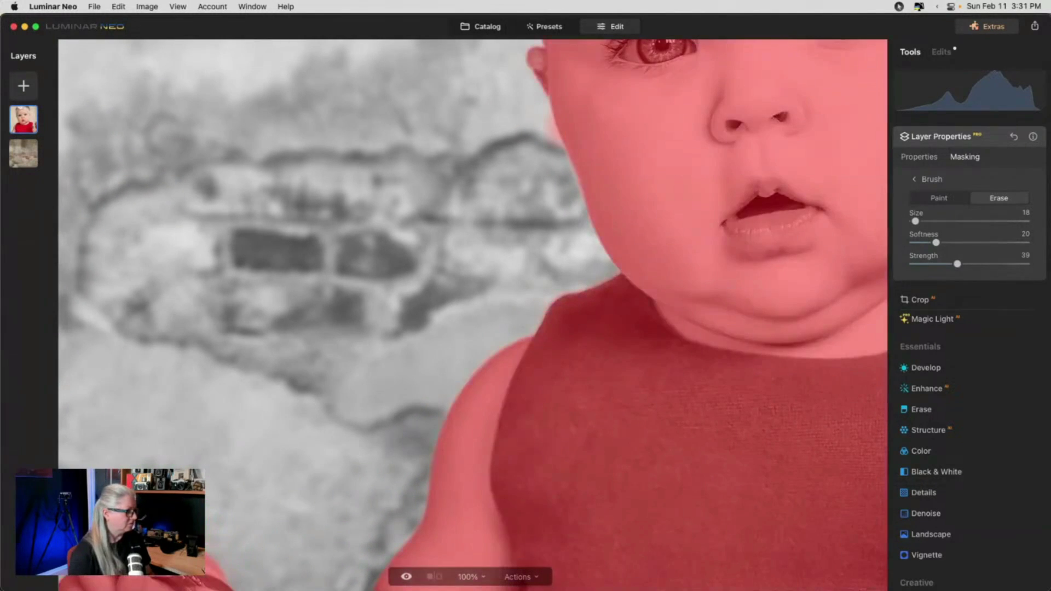
pyautogui.scroll(-3, 226, 467)
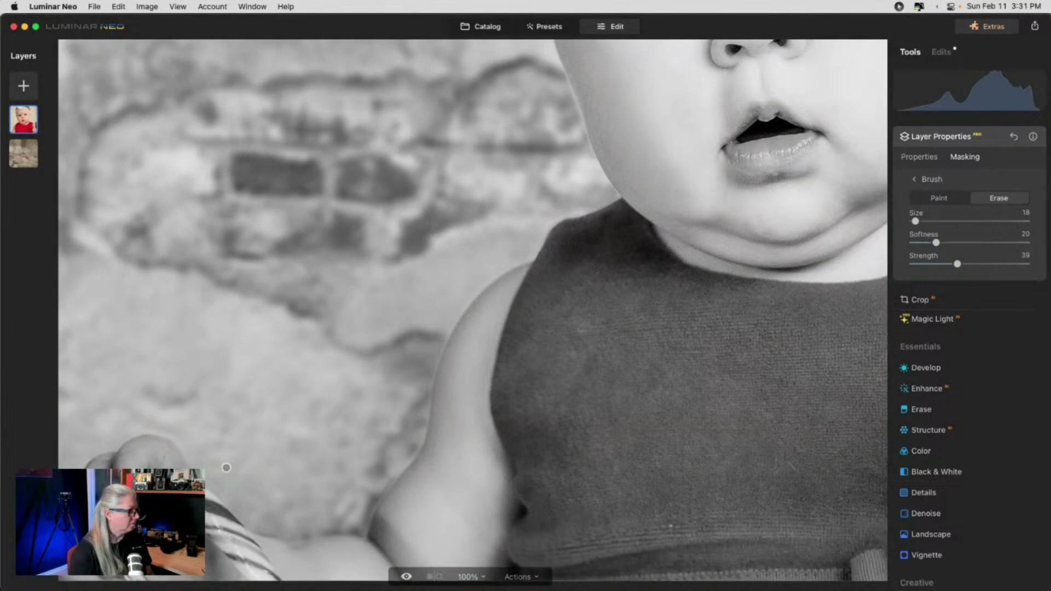
# Erase the light fringe from the mask along the baby's cheek, from below the ear down toward the jaw.
pyautogui.hscroll(3, 226, 467)
pyautogui.scroll(4, 328, 356)
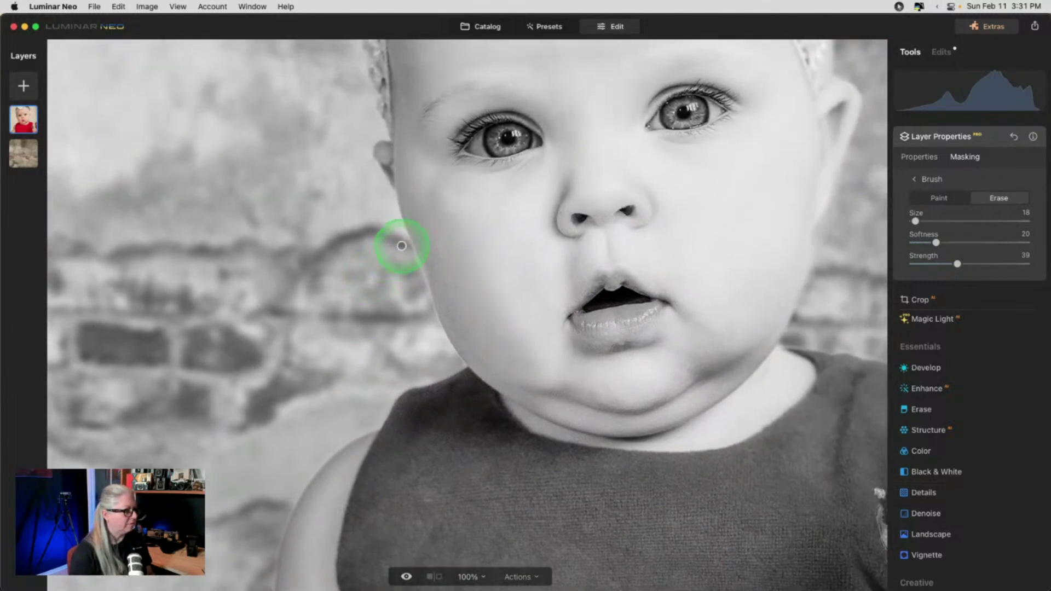
pyautogui.moveTo(404, 243); pyautogui.dragTo(408, 245)
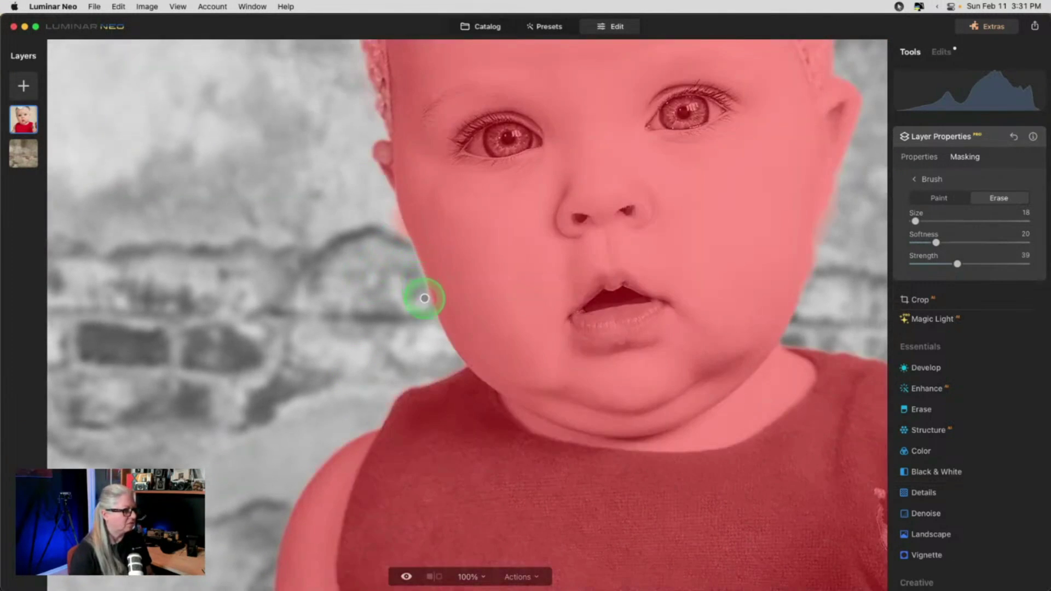
pyautogui.moveTo(424, 301)
pyautogui.mouseDown()
pyautogui.moveTo(332, 288)
pyautogui.moveTo(370, 241)
pyautogui.mouseUp()
pyautogui.moveTo(389, 204)
pyautogui.mouseDown()
pyautogui.moveTo(408, 245)
pyautogui.moveTo(389, 206)
pyautogui.moveTo(251, 229)
pyautogui.moveTo(230, 246)
pyautogui.mouseUp()
pyautogui.moveTo(434, 312)
pyautogui.mouseDown()
pyautogui.moveTo(427, 290)
pyautogui.moveTo(307, 261)
pyautogui.mouseUp()
pyautogui.moveTo(415, 296); pyautogui.dragTo(422, 287)
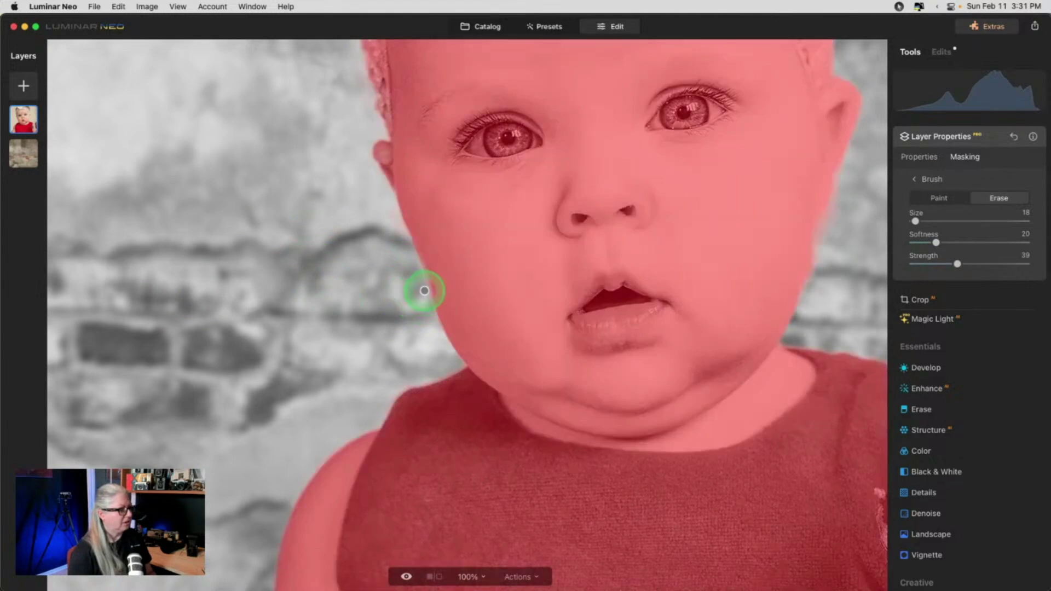
pyautogui.moveTo(363, 247); pyautogui.dragTo(305, 305)
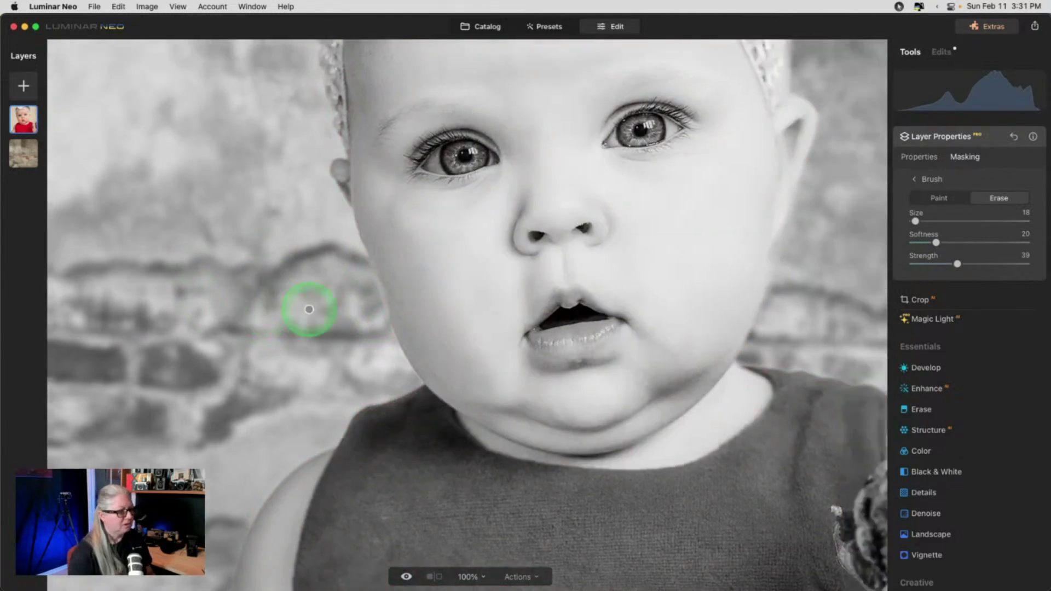
# Erase the mask fringe above the dress shoulder beside the toy and along the toy's edge facing the baby.
pyautogui.hscroll(5, 306, 306)
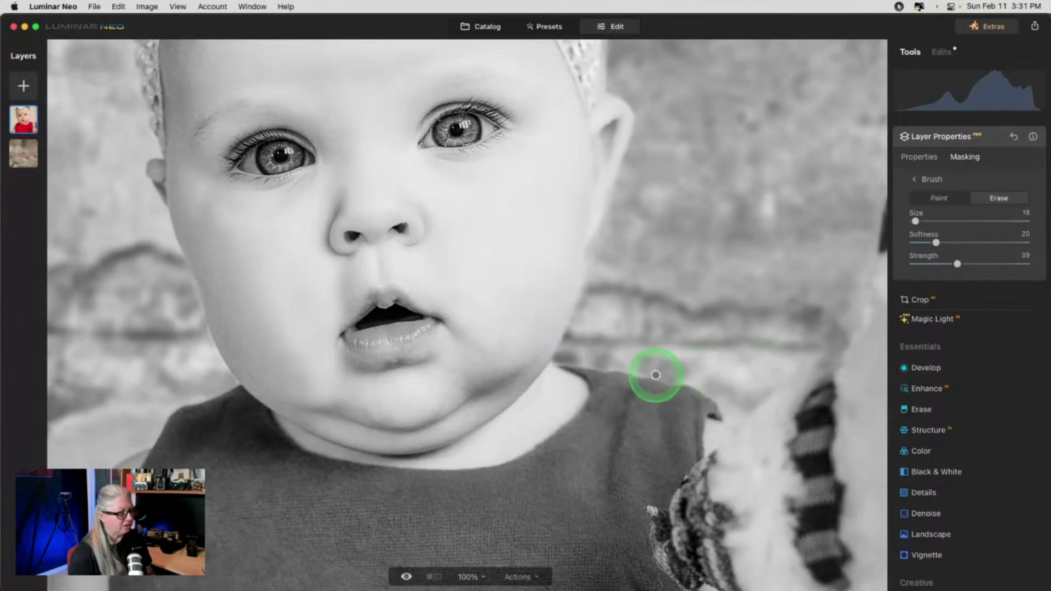
pyautogui.moveTo(656, 374); pyautogui.dragTo(640, 372)
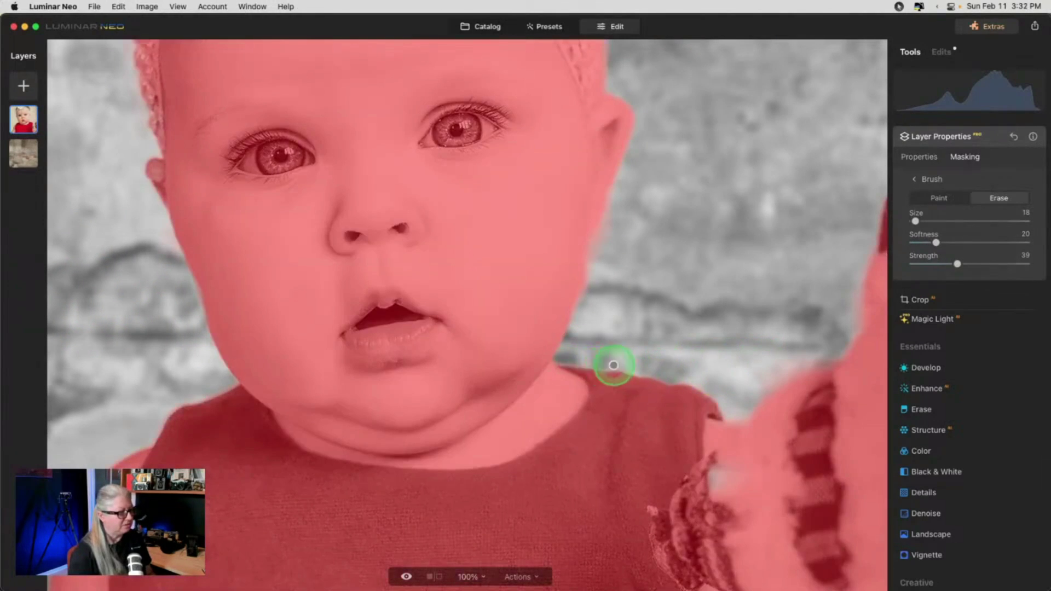
pyautogui.moveTo(643, 374); pyautogui.dragTo(671, 338)
pyautogui.hscroll(5, 742, 287)
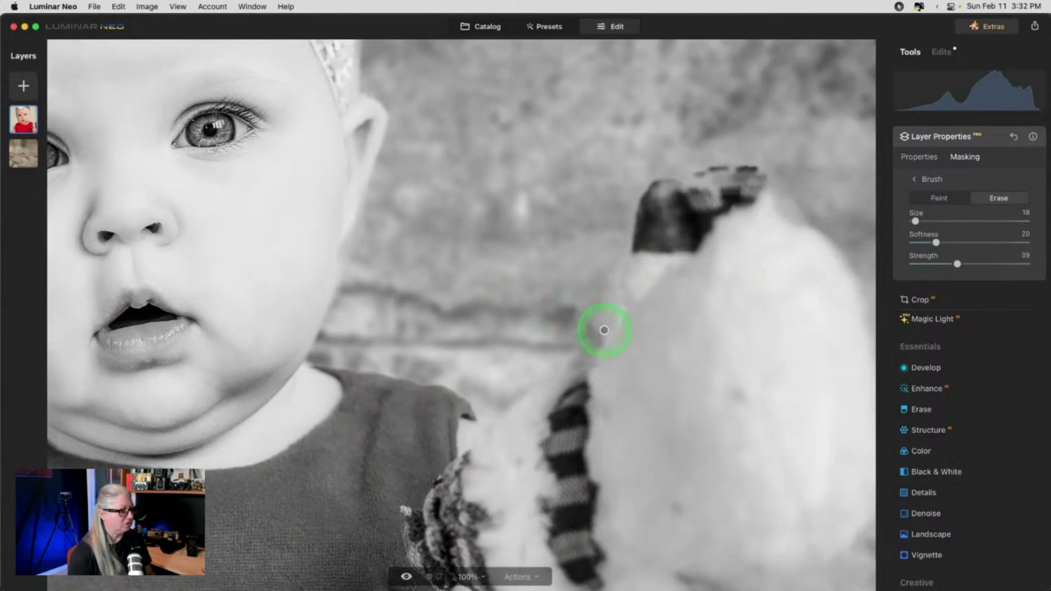
pyautogui.moveTo(607, 330)
pyautogui.mouseDown()
pyautogui.moveTo(622, 305)
pyautogui.moveTo(599, 345)
pyautogui.moveTo(611, 287)
pyautogui.moveTo(604, 323)
pyautogui.moveTo(540, 317)
pyautogui.mouseUp()
# Set the mask brush to Paint with softness 47, restore the toy's edge below its dark cap, and fit the image to view.
pyautogui.moveTo(936, 242); pyautogui.dragTo(966, 243)
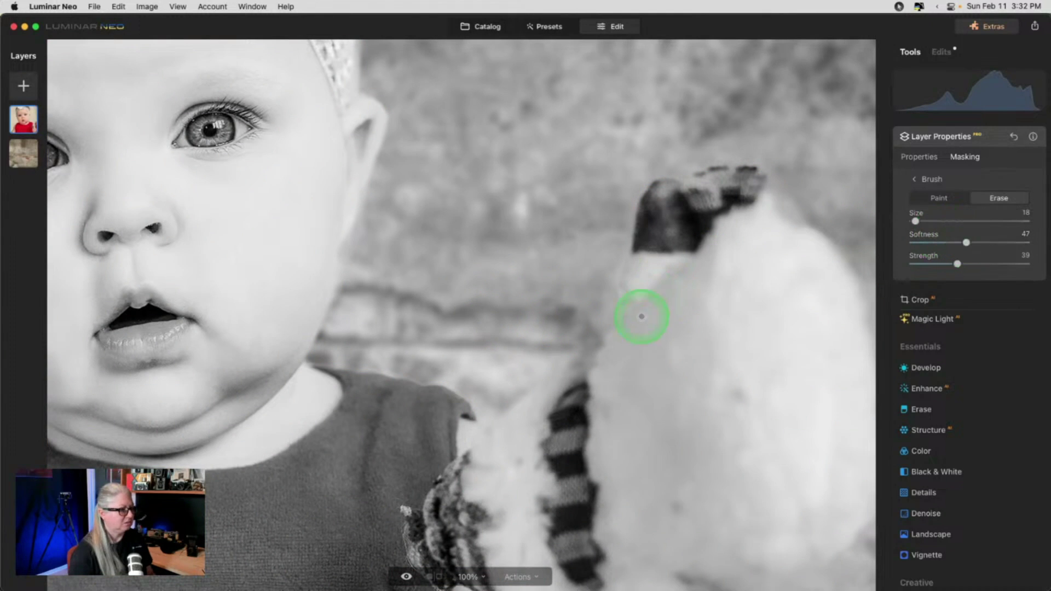
pyautogui.click(947, 198)
pyautogui.moveTo(626, 289); pyautogui.dragTo(616, 350)
pyautogui.press('super+0')
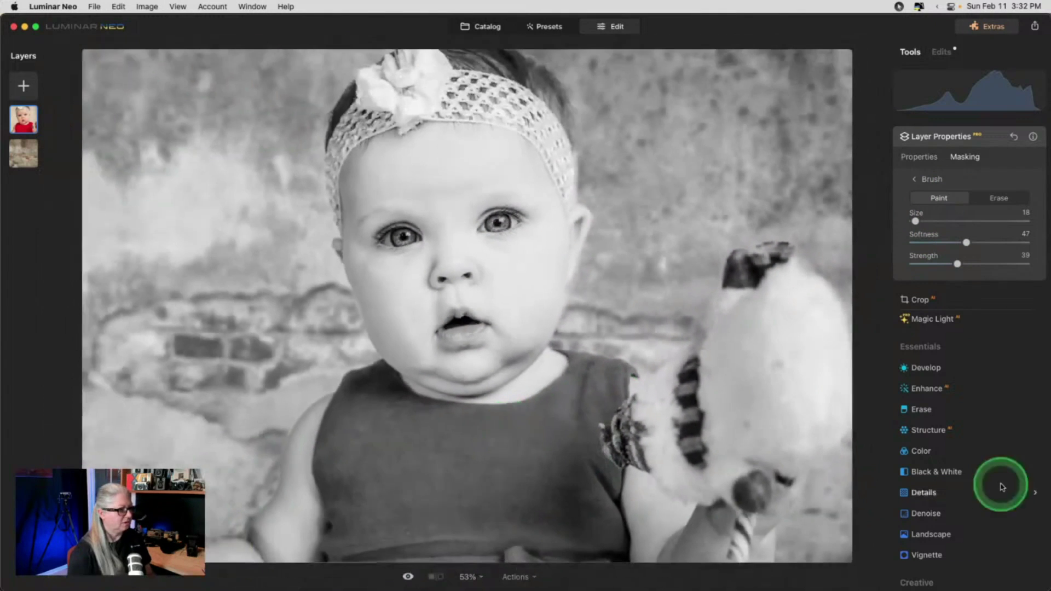